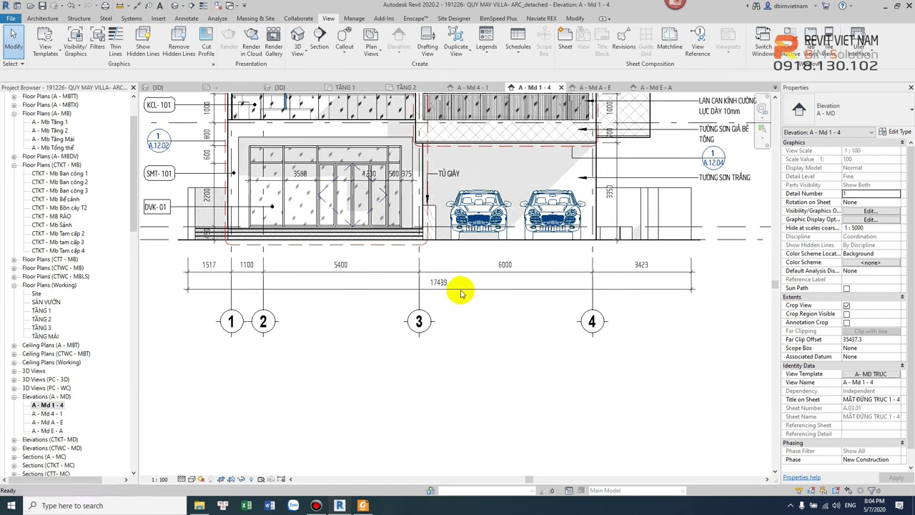
Drag the 17439 overall dimension down onto its own row below the grid dimensions.
click(460, 286)
ctrl+drag(490, 288, 493, 307)
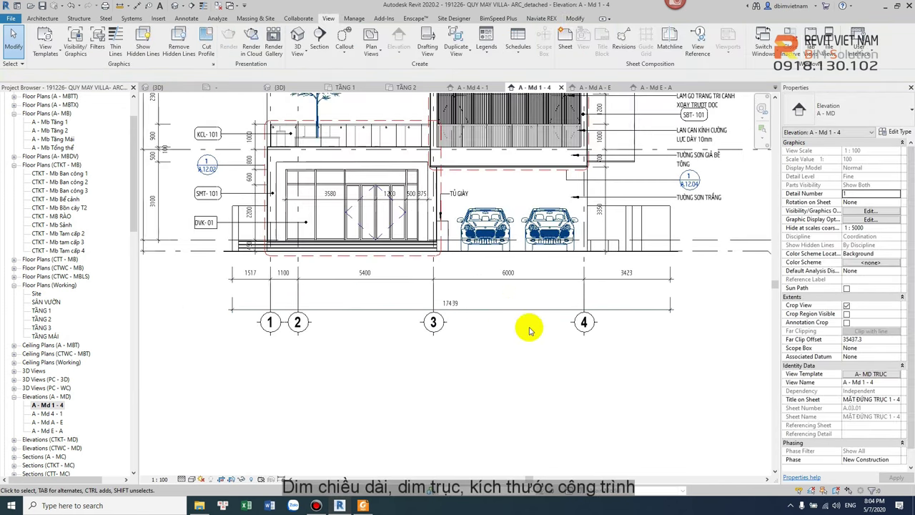
Move the 1517–3423 grid dimension string down close to the 17439 row.
scroll(527, 329, down, 1)
click(496, 307)
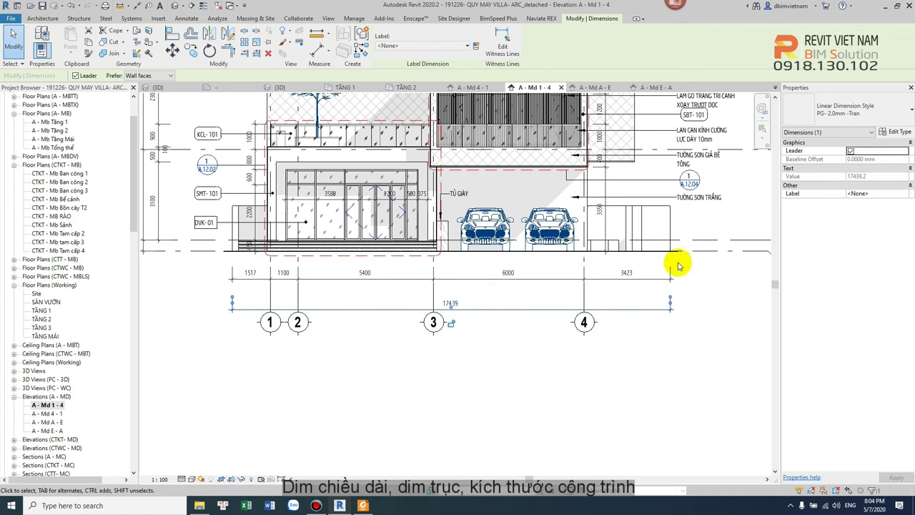
click(682, 370)
click(643, 275)
ctrl+drag(643, 276, 646, 300)
click(292, 266)
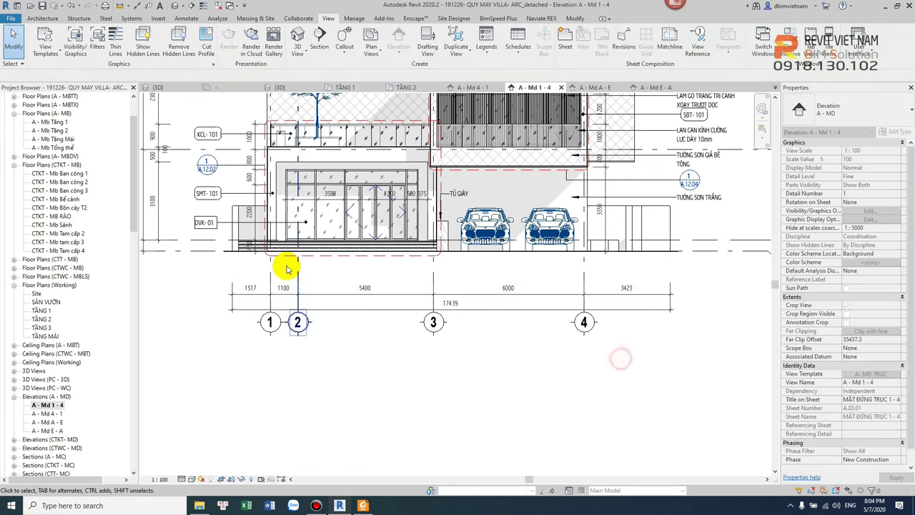
Delete the old 3500/1200/500/375 door dimension string across the storefront.
scroll(286, 267, up, 2)
scroll(375, 295, down, 1)
scroll(368, 308, down, 1)
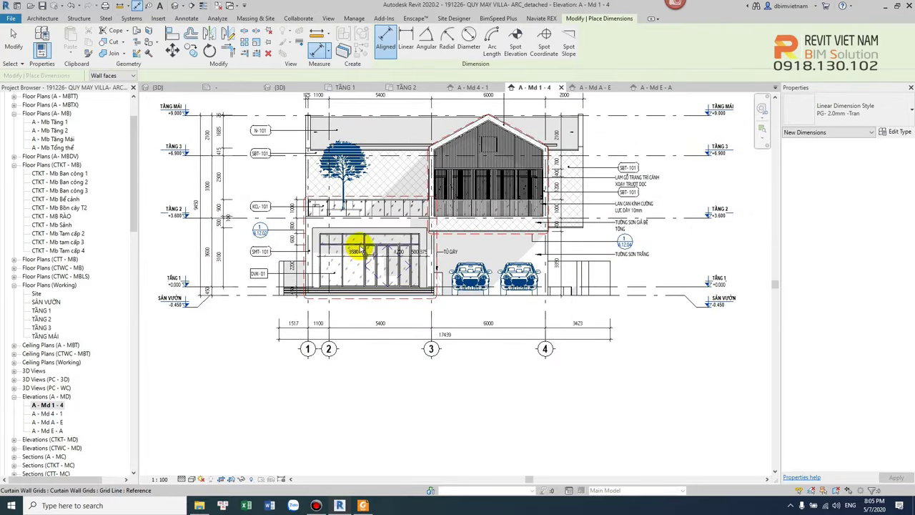
scroll(358, 246, up, 2)
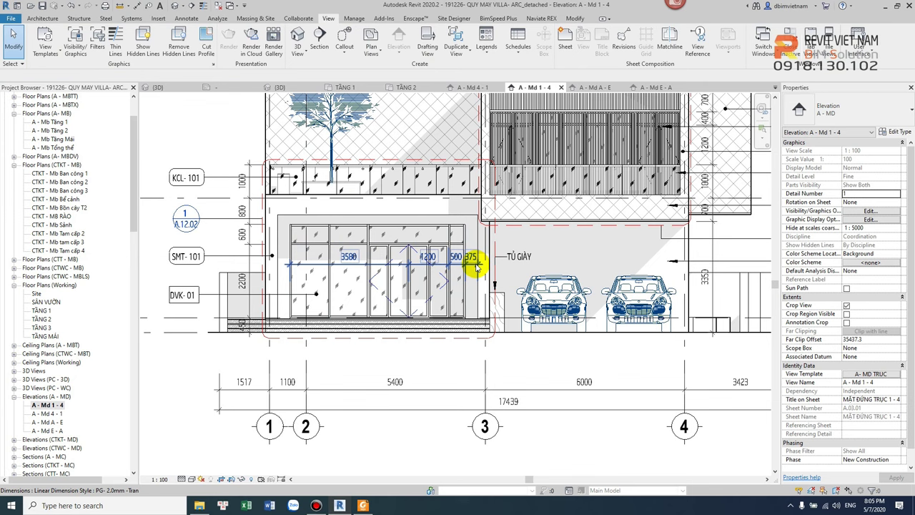
click(478, 268)
key(Delete)
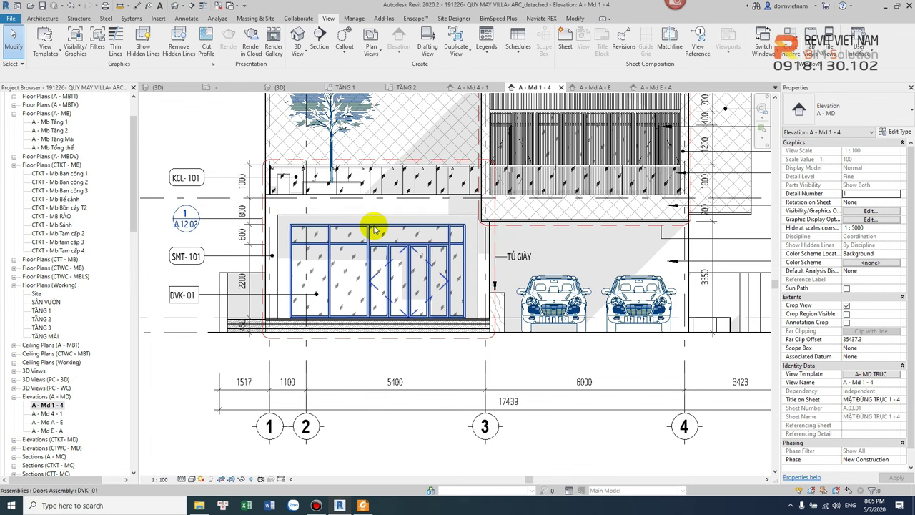
With Aligned (DI), dimension the ground-floor wall edges as 360/6030/345.
key(d)
key(i)
scroll(315, 232, up, 3)
scroll(301, 243, up, 2)
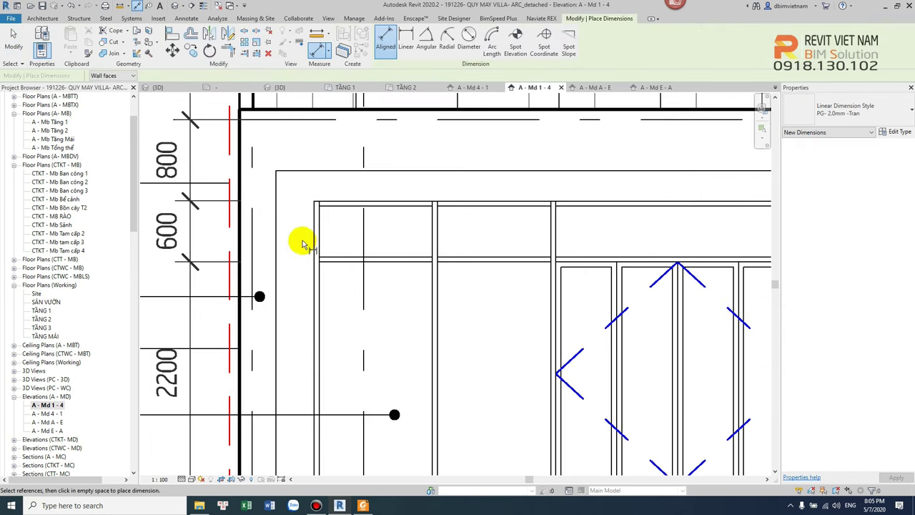
click(242, 246)
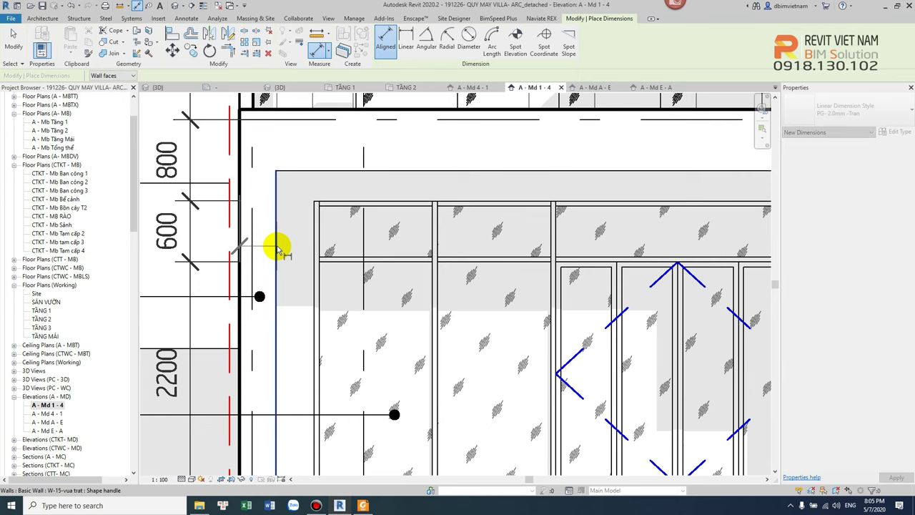
scroll(443, 241, down, 3)
scroll(561, 241, up, 1)
scroll(496, 247, up, 2)
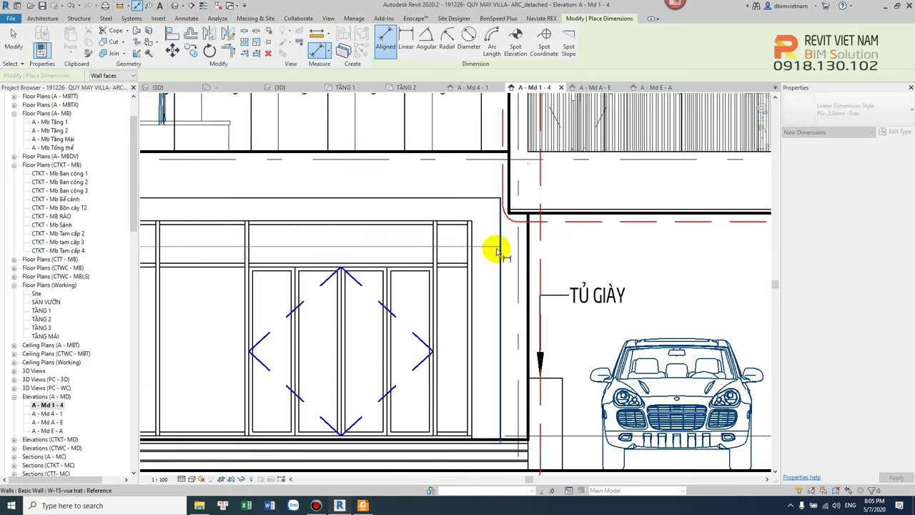
scroll(497, 250, up, 1)
click(496, 250)
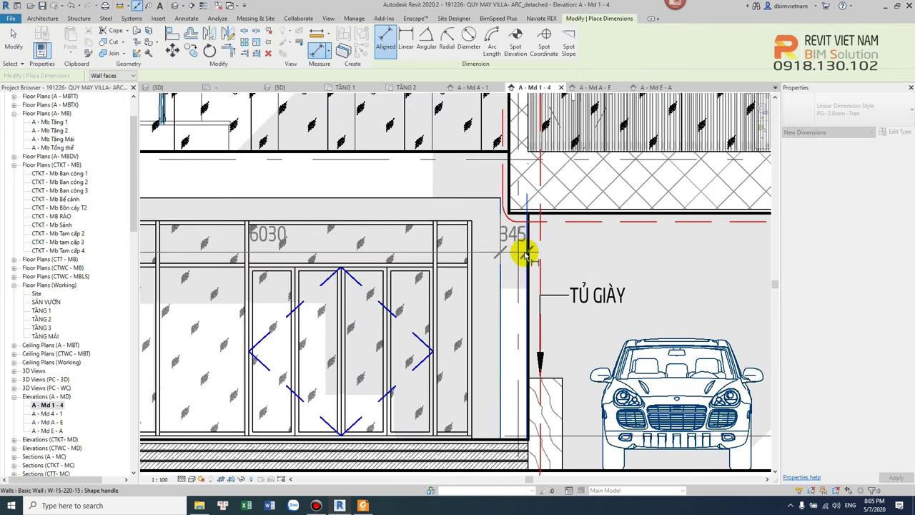
scroll(525, 254, down, 2)
scroll(502, 299, down, 1)
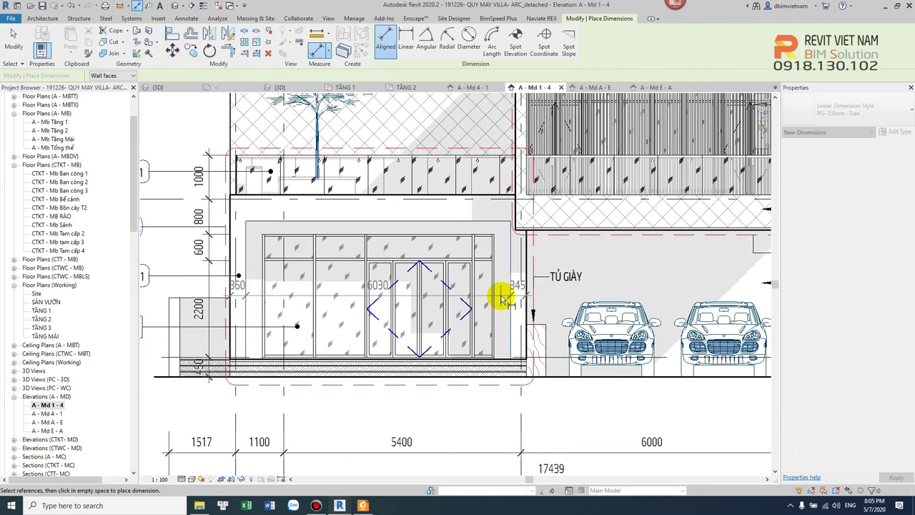
scroll(418, 339, down, 2)
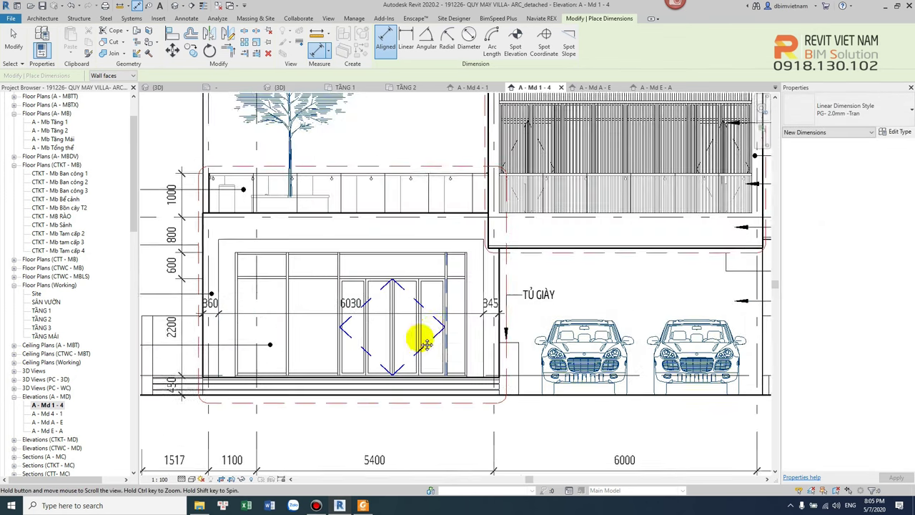
scroll(427, 243, up, 2)
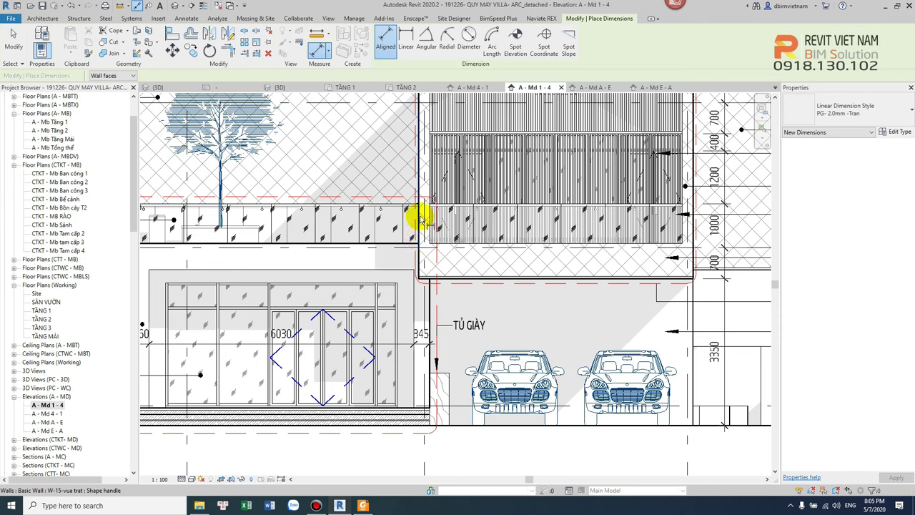
scroll(423, 321, up, 2)
scroll(422, 315, down, 2)
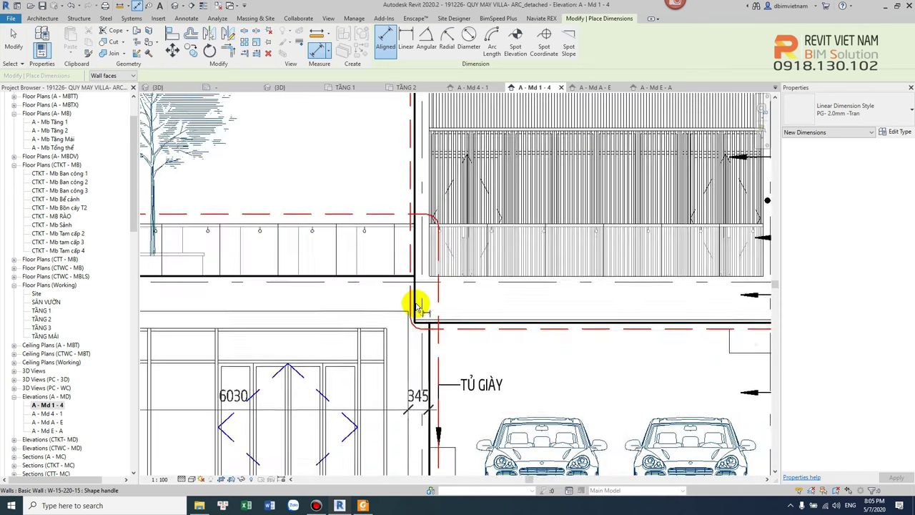
scroll(416, 304, up, 2)
scroll(426, 293, down, 2)
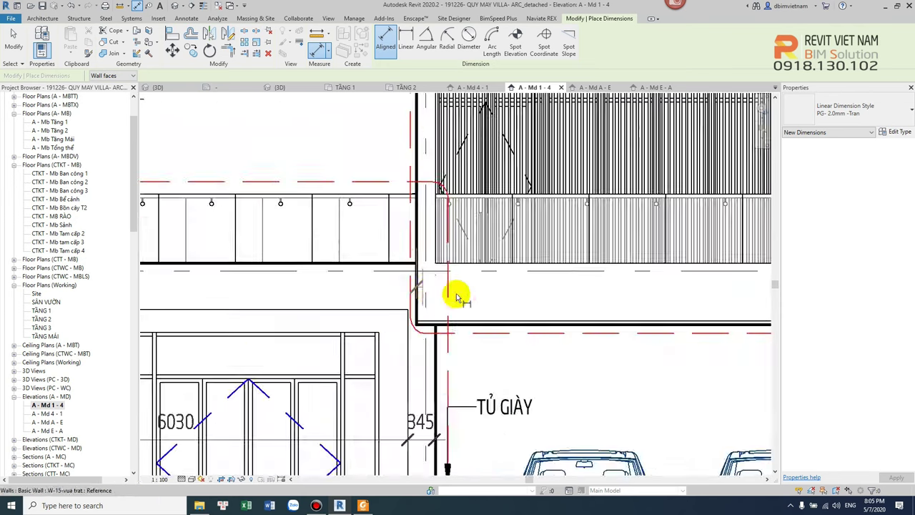
scroll(636, 296, up, 1)
Add the 6250 dimension across the garage, placed above the cars.
click(653, 291)
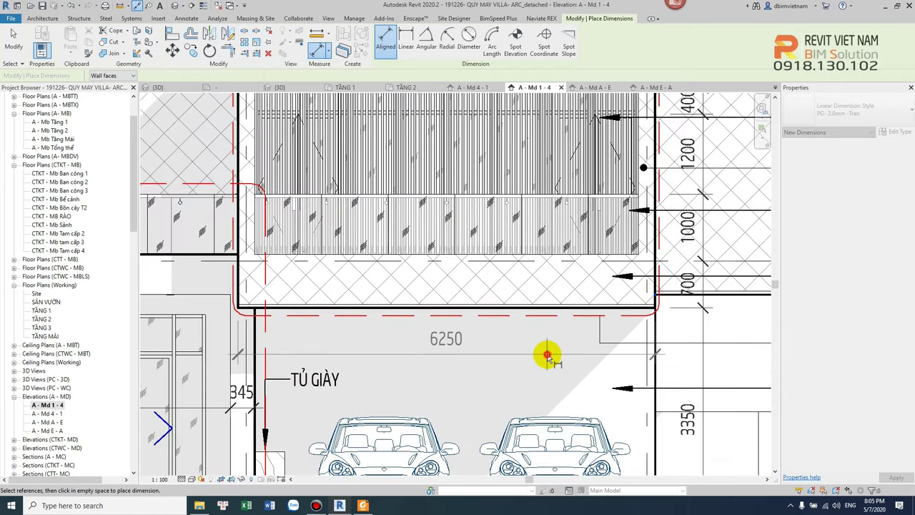
click(546, 355)
scroll(544, 357, down, 1)
scroll(544, 361, down, 1)
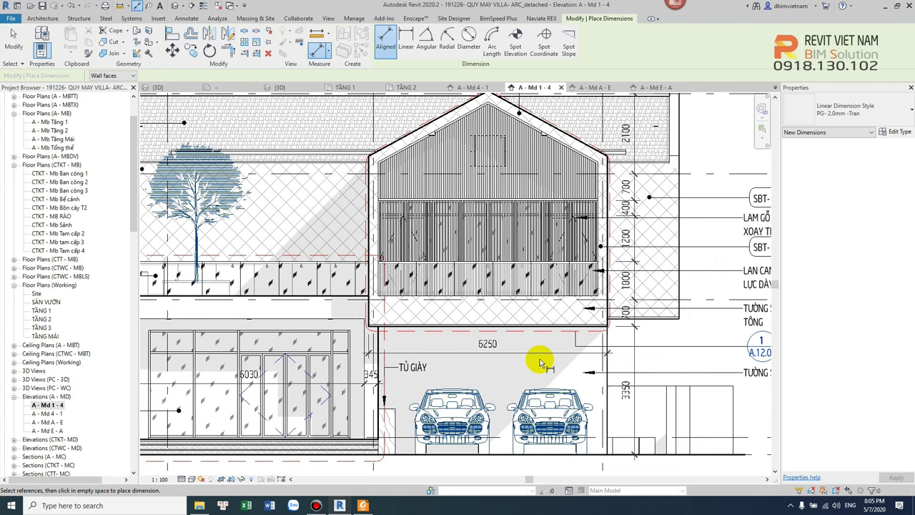
scroll(366, 178, up, 2)
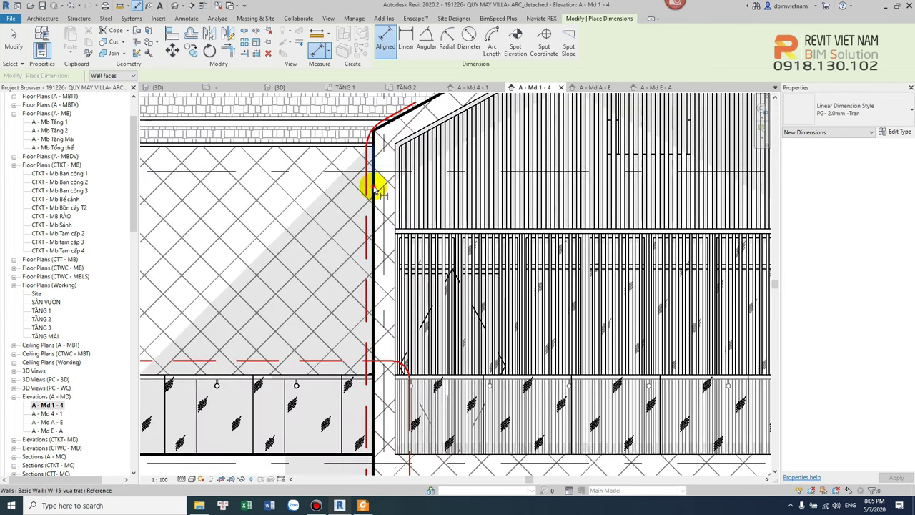
Dimension the gable wall edges as 250/5750/250.
click(392, 192)
scroll(400, 200, down, 2)
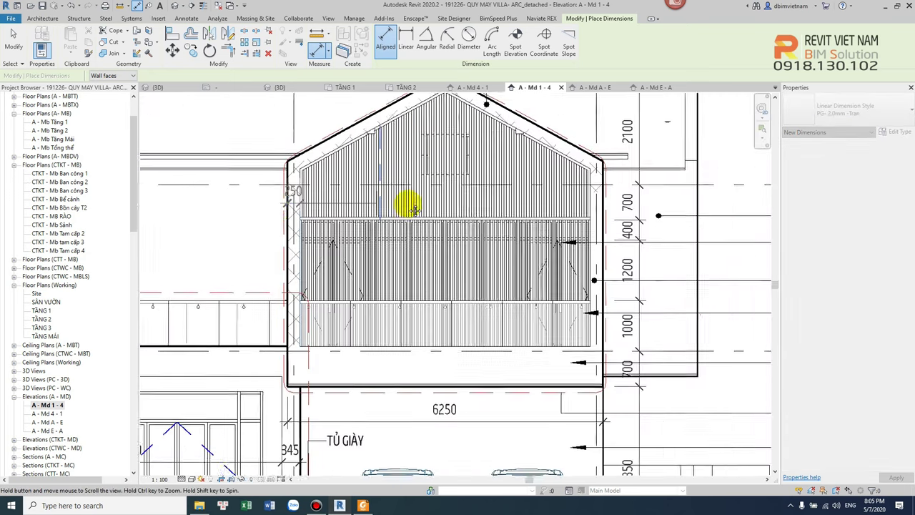
scroll(541, 205, up, 2)
click(539, 207)
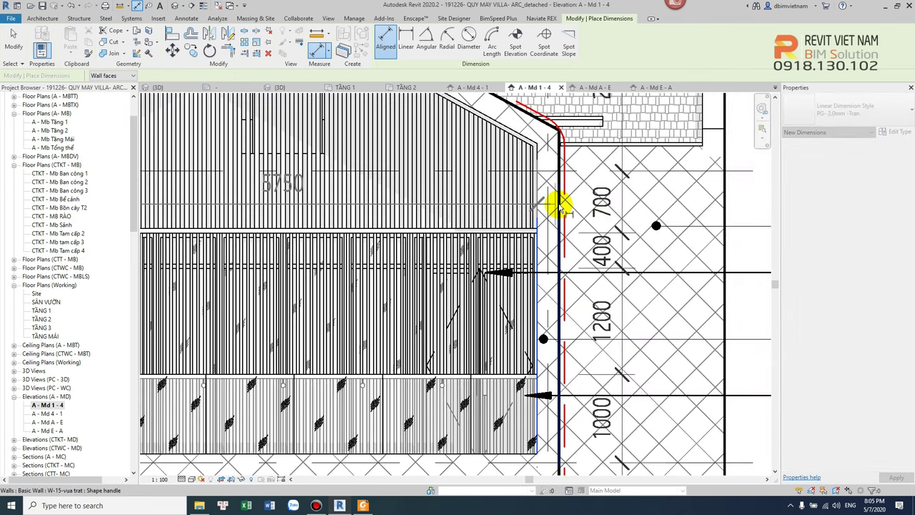
scroll(565, 208, down, 2)
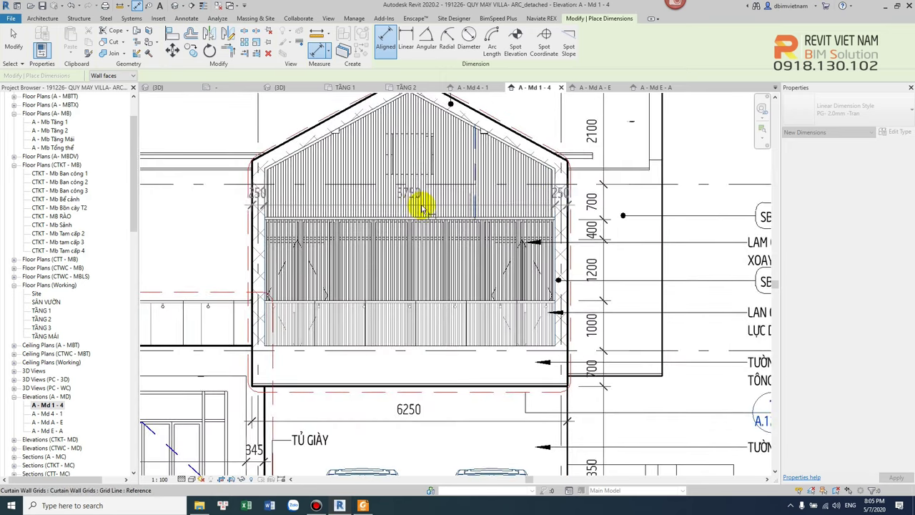
scroll(548, 198, up, 2)
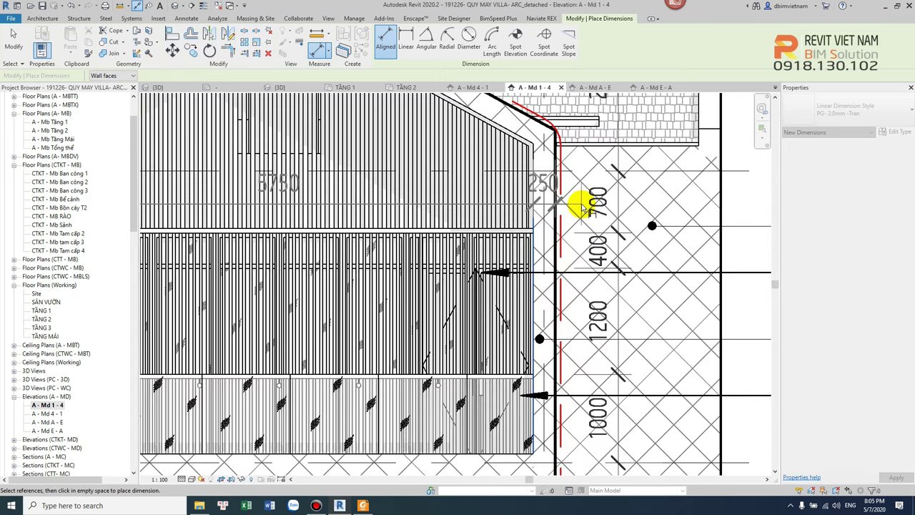
scroll(584, 207, down, 3)
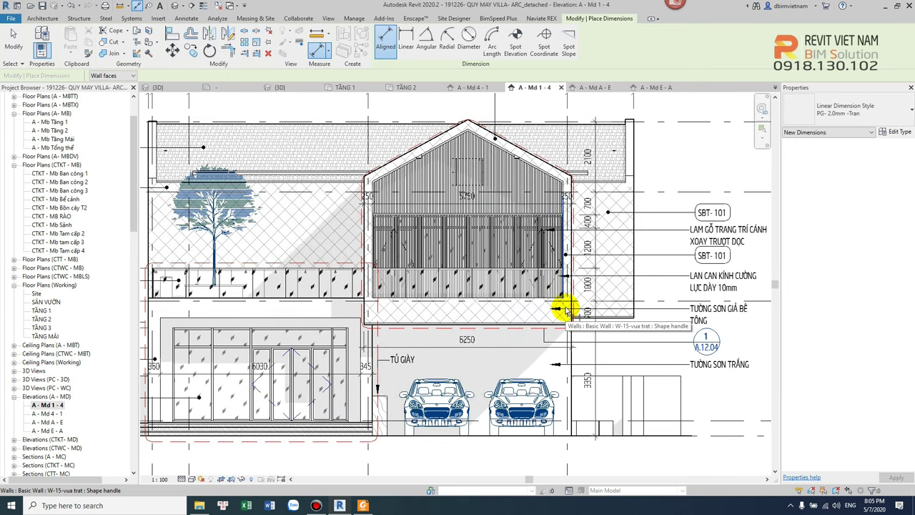
click(596, 318)
key(Escape)
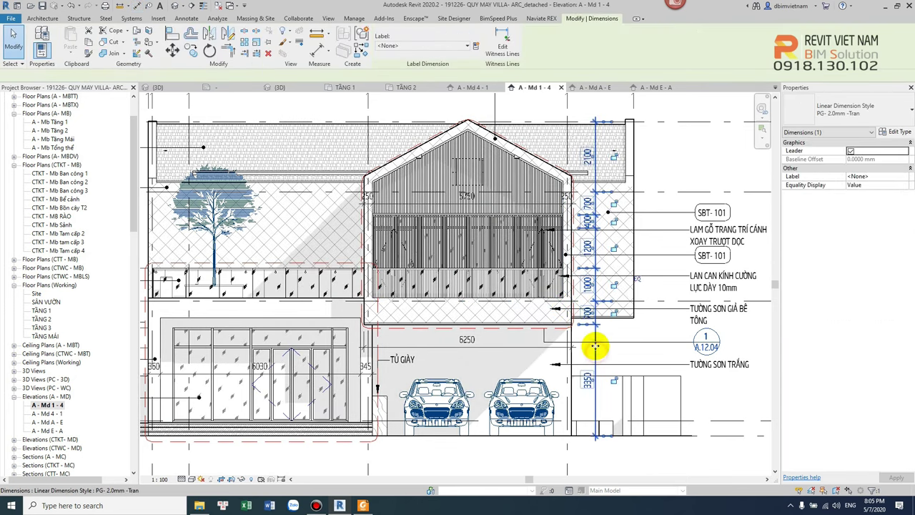
drag(594, 347, 651, 347)
key(Escape)
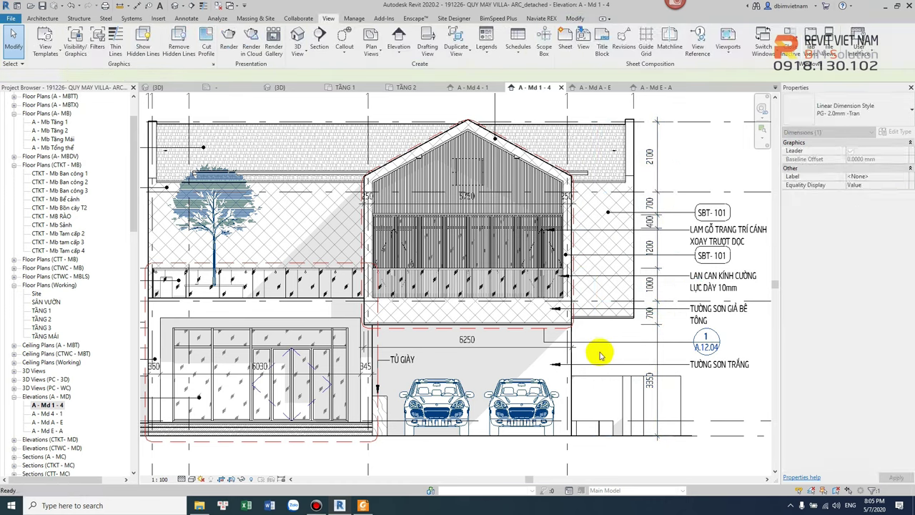
scroll(586, 328, down, 2)
scroll(565, 318, down, 2)
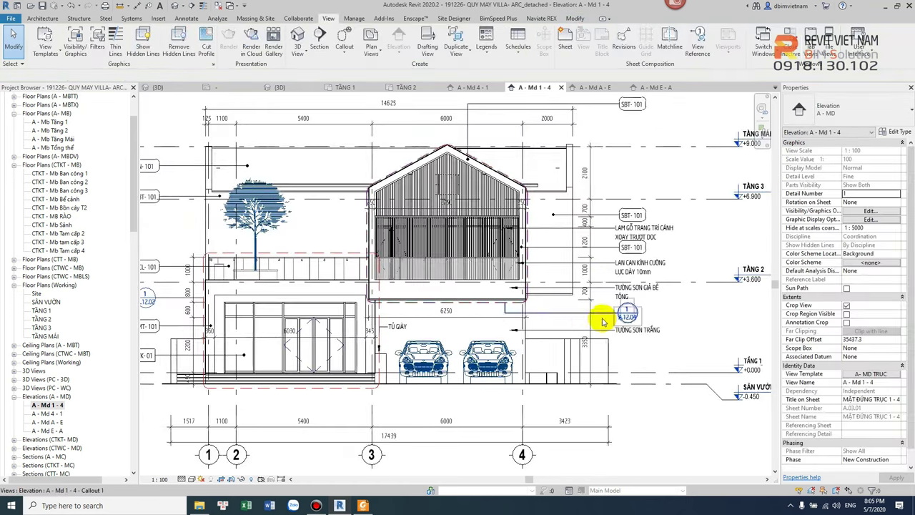
click(593, 319)
drag(654, 323, 719, 325)
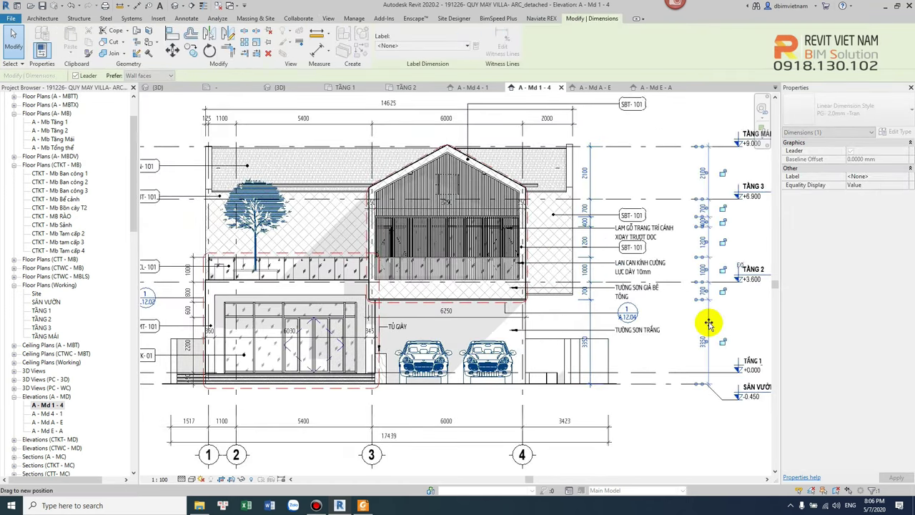
click(720, 324)
scroll(705, 326, up, 2)
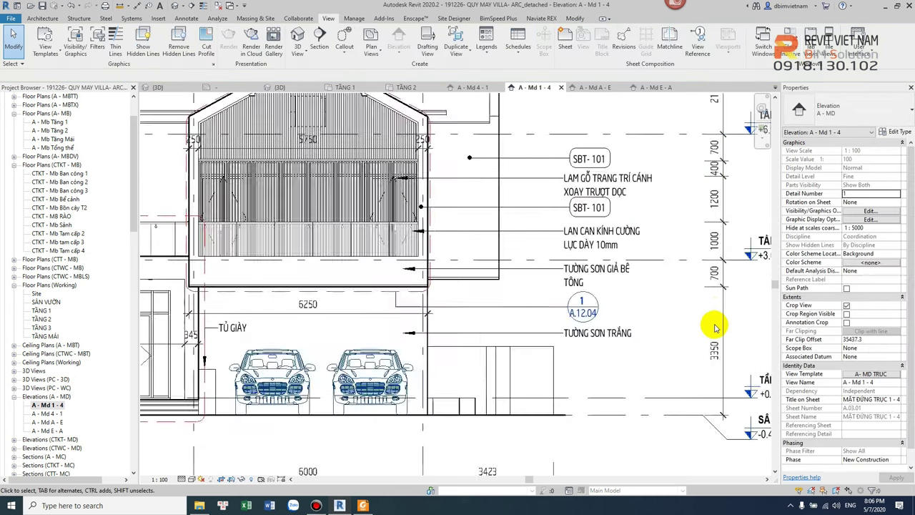
scroll(359, 298, down, 3)
middle_drag(155, 262, 212, 258)
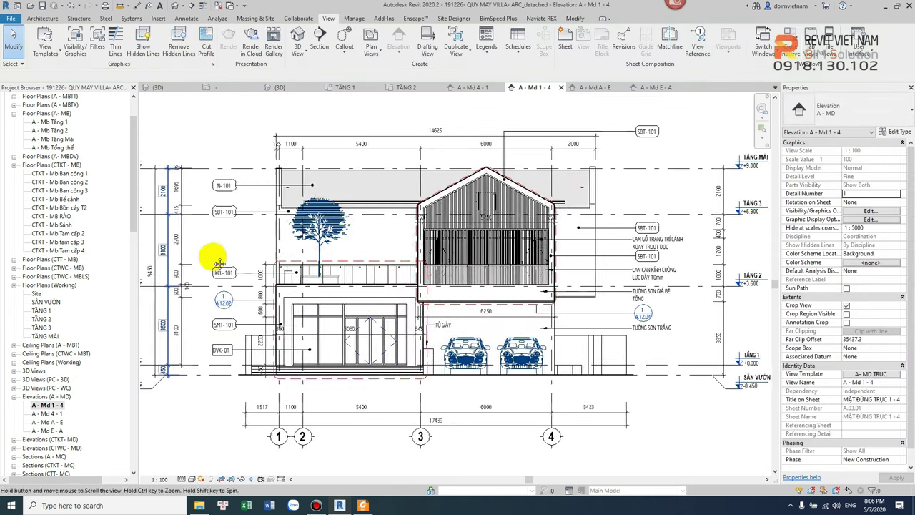
middle_drag(690, 313, 605, 265)
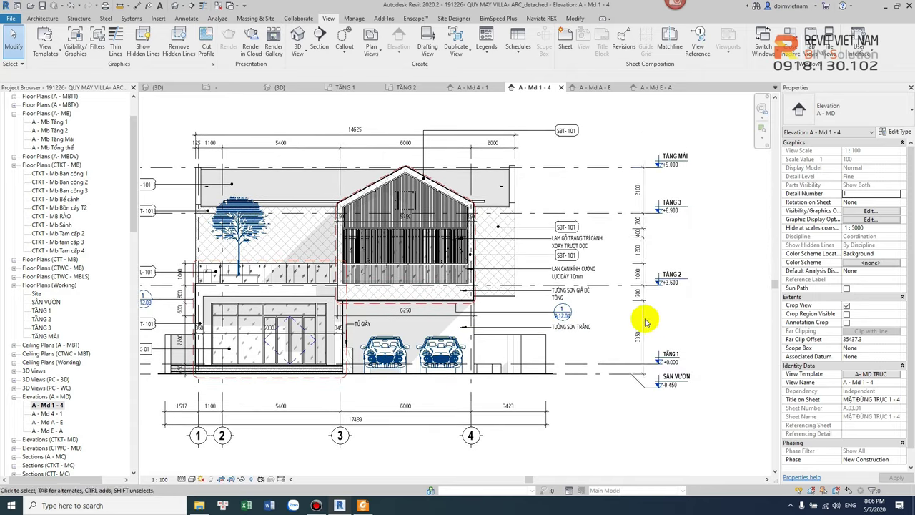
click(645, 314)
scroll(629, 314, up, 2)
click(639, 307)
scroll(656, 316, down, 4)
click(656, 316)
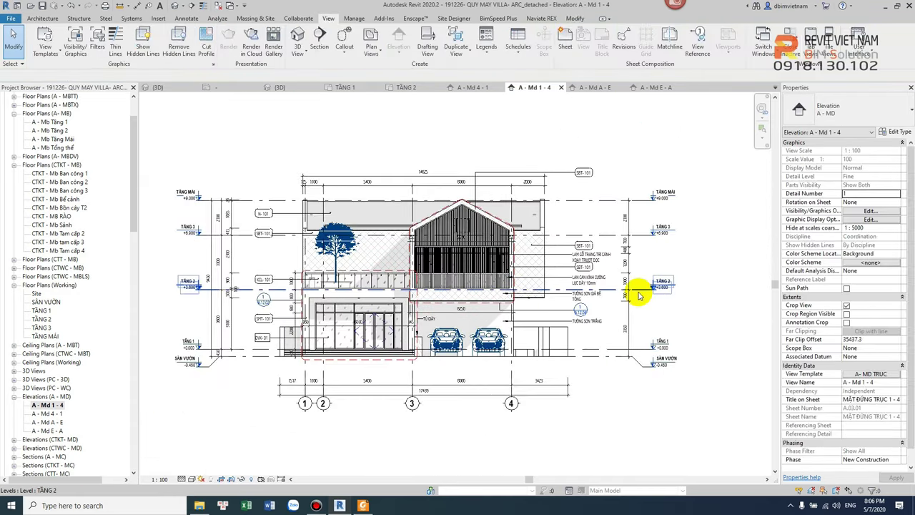
click(640, 295)
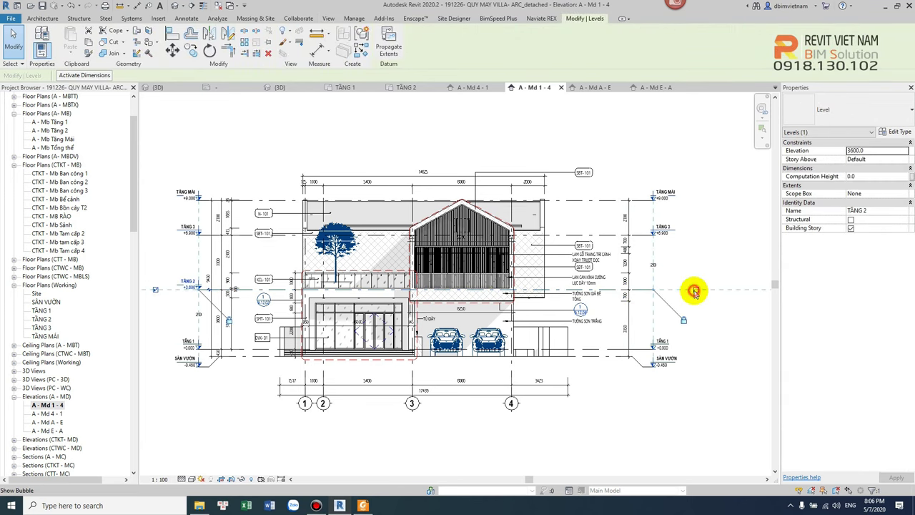
click(698, 305)
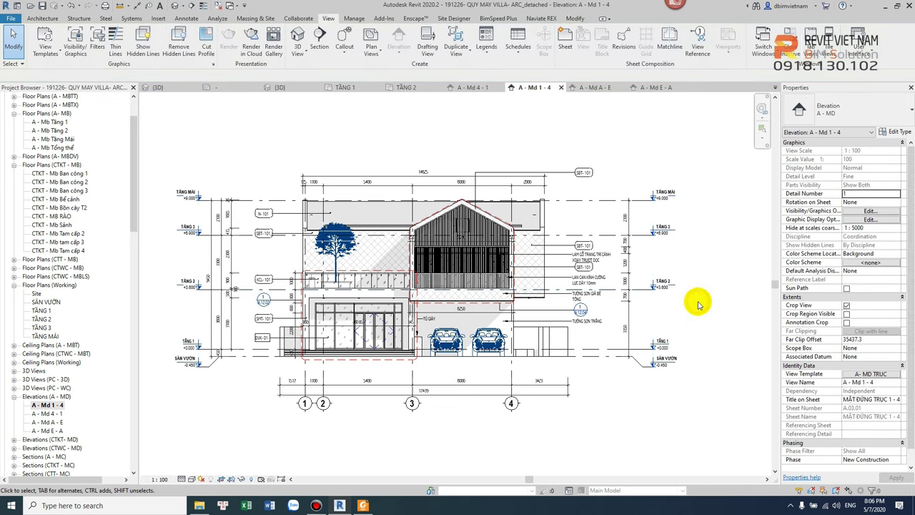
scroll(653, 304, up, 4)
Start an aligned dimension from the ground line beside the garage, then cancel it.
click(602, 316)
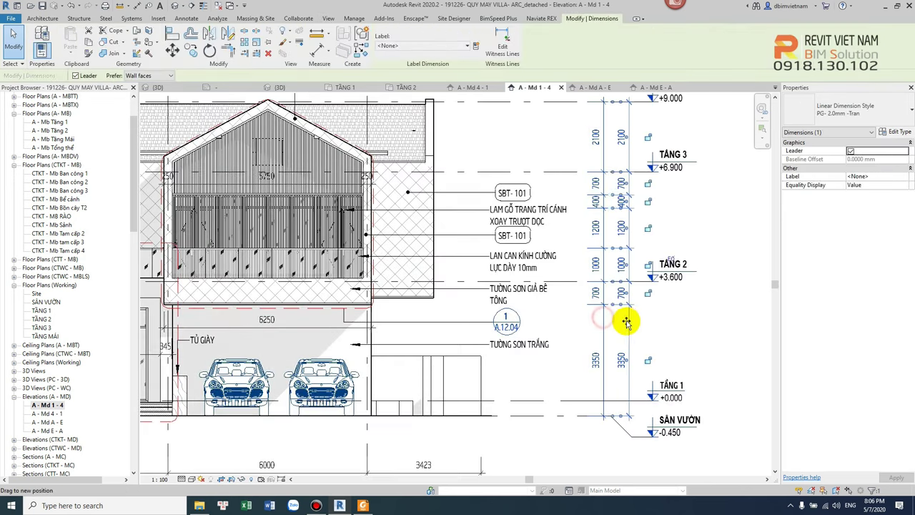
key(Escape)
middle_drag(445, 320, 447, 314)
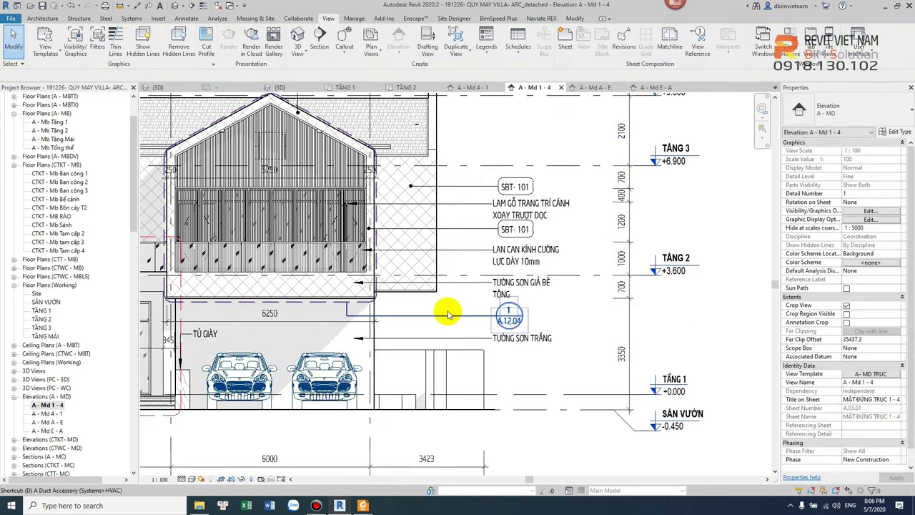
key(d)
key(i)
scroll(388, 402, up, 1)
scroll(432, 418, up, 2)
click(442, 415)
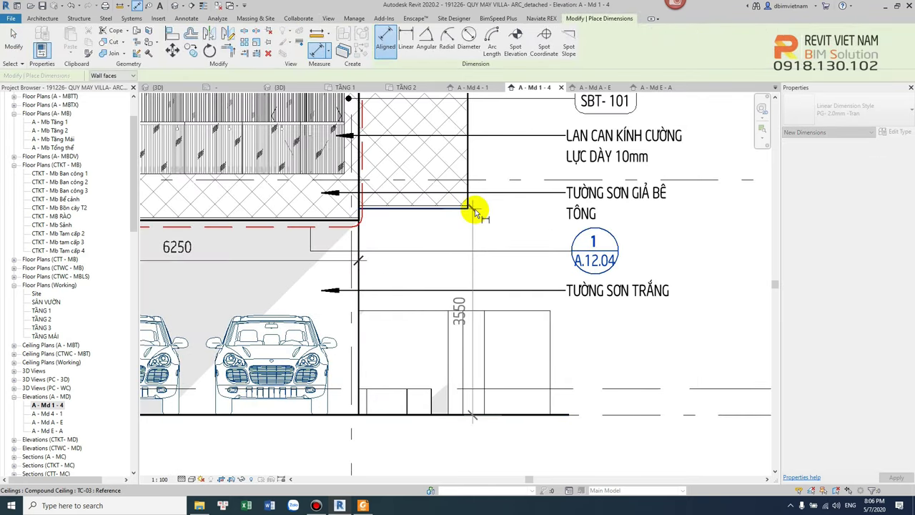
scroll(474, 211, down, 3)
scroll(473, 172, up, 2)
scroll(474, 175, up, 1)
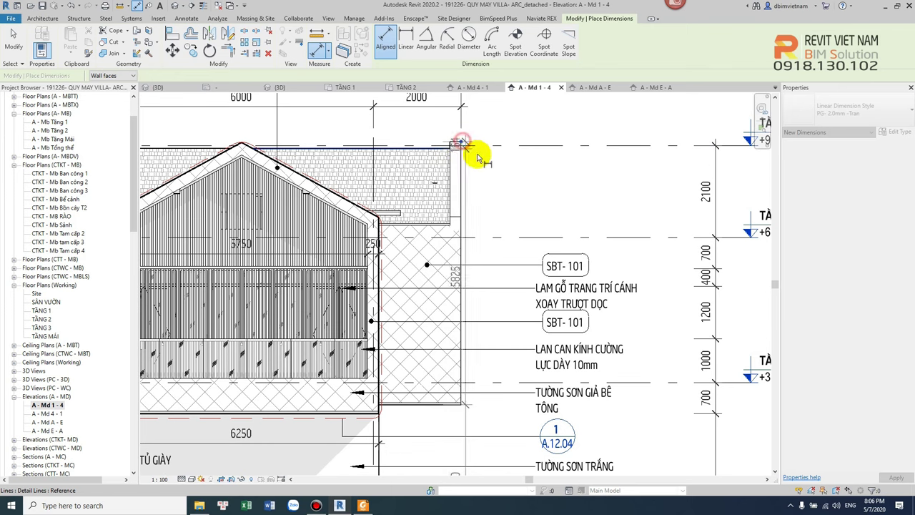
scroll(492, 168, down, 2)
scroll(495, 163, down, 1)
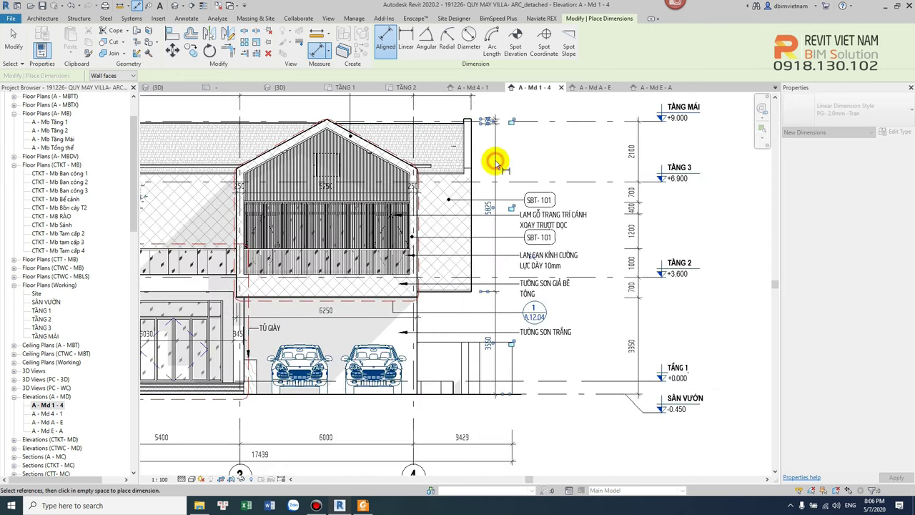
key(Escape)
scroll(490, 338, up, 3)
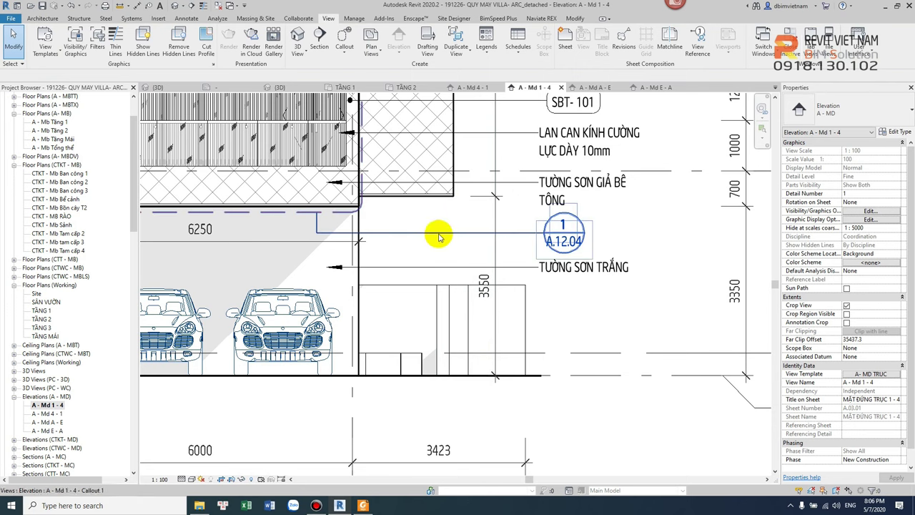
middle_drag(436, 235, 462, 241)
Place the vertical string measuring 3350 to the garage ceiling and 6171 to the roof top.
key(i)
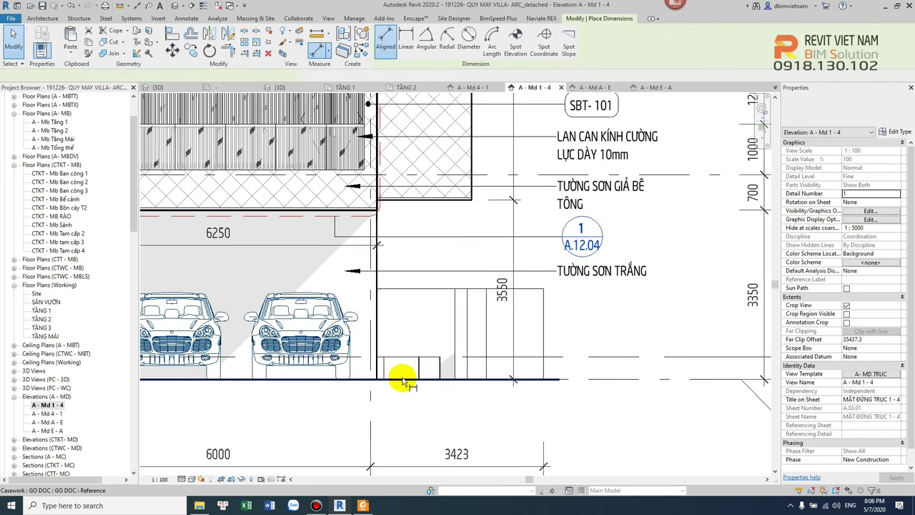
click(362, 216)
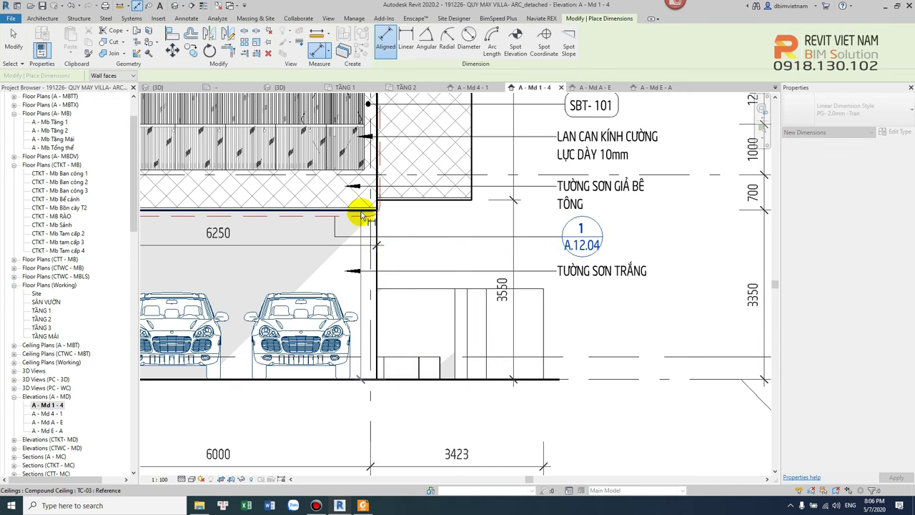
scroll(395, 207, down, 3)
scroll(414, 170, up, 2)
scroll(418, 164, up, 2)
scroll(331, 190, up, 2)
scroll(246, 151, up, 2)
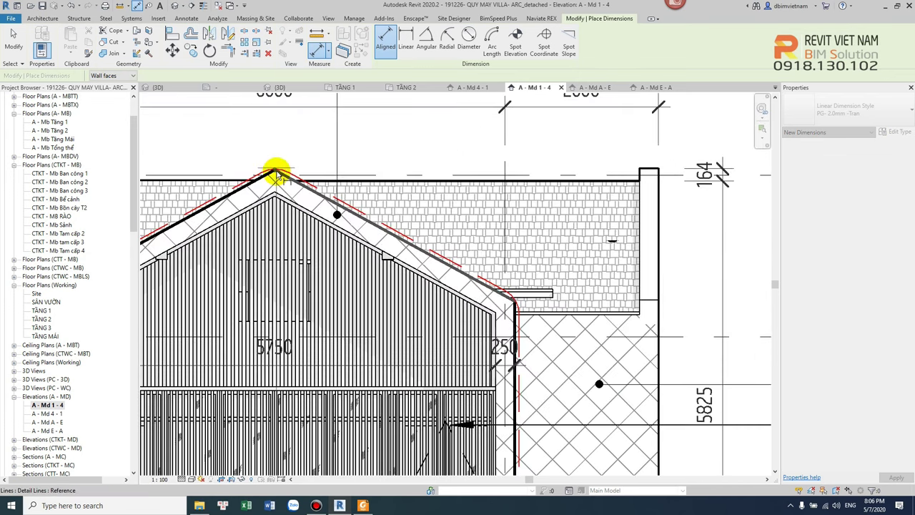
scroll(357, 166, down, 2)
scroll(496, 160, down, 1)
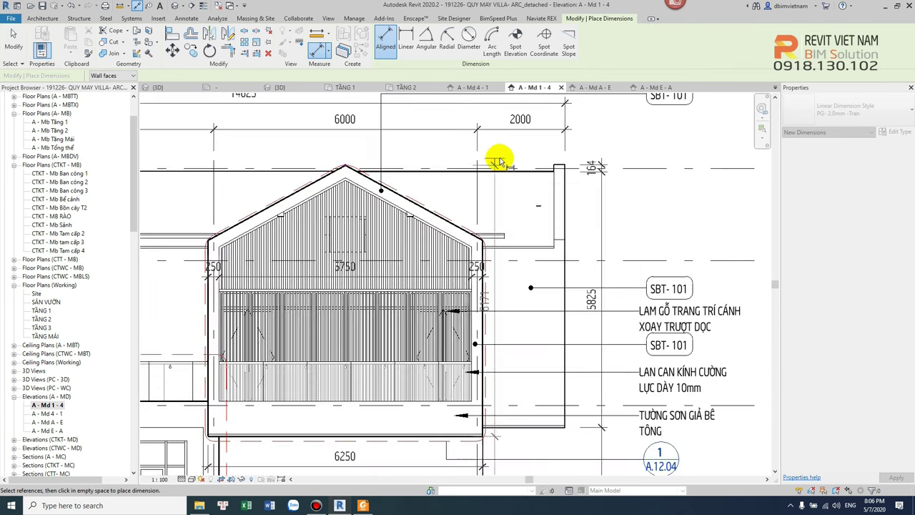
scroll(503, 141, down, 1)
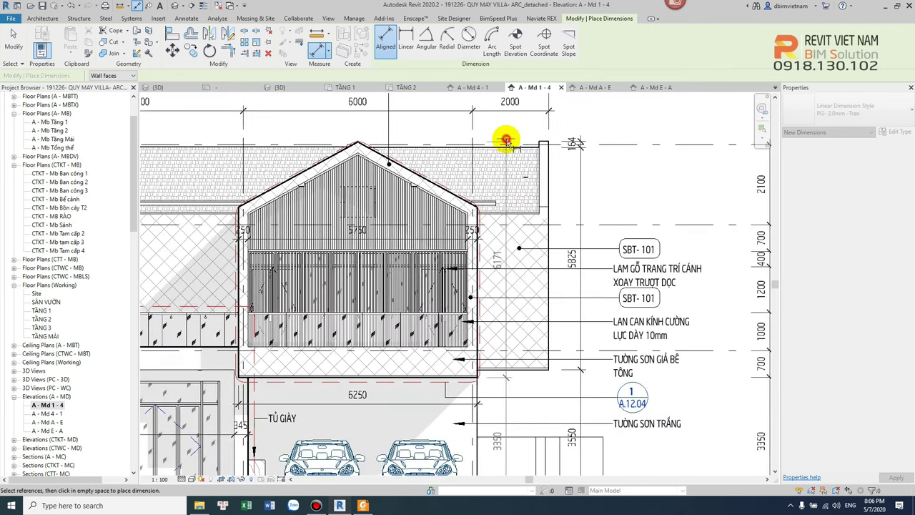
key(Escape)
scroll(496, 198, down, 2)
scroll(482, 324, up, 2)
scroll(480, 366, up, 1)
scroll(470, 343, up, 1)
scroll(470, 354, up, 1)
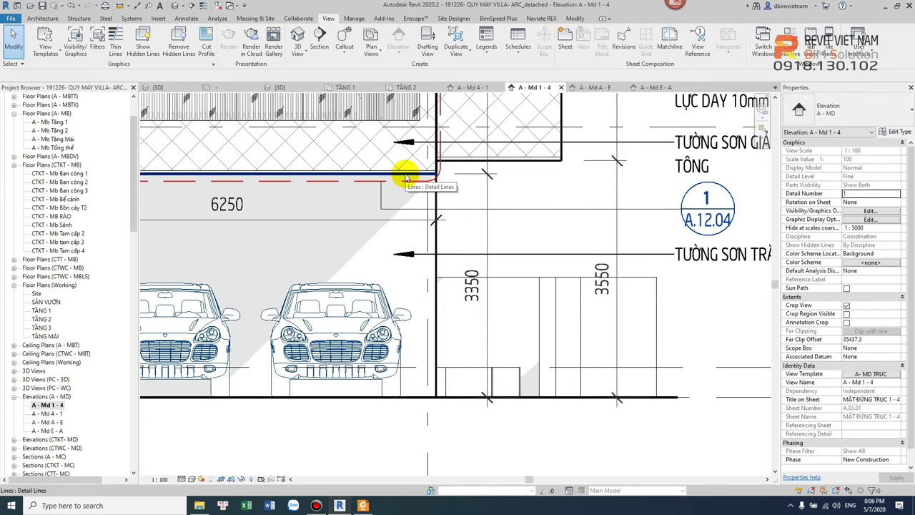
scroll(411, 250, down, 2)
middle_drag(364, 231, 496, 245)
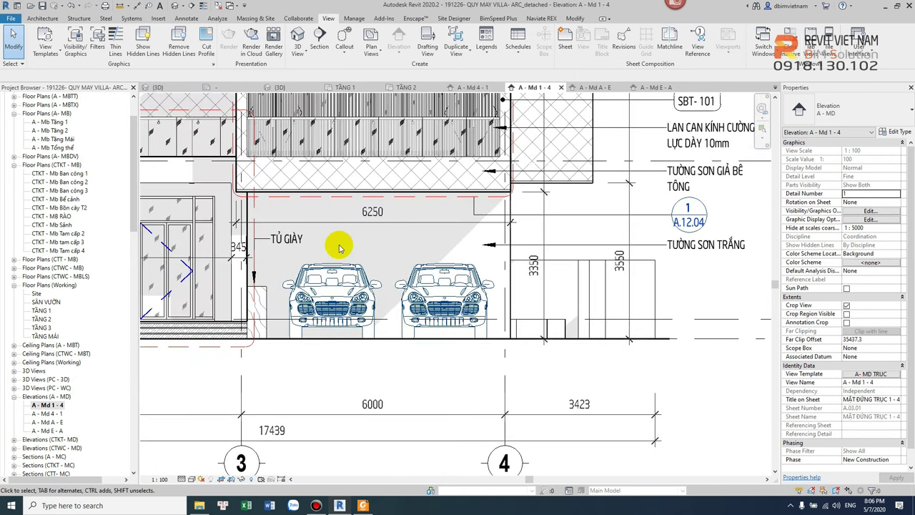
scroll(341, 247, down, 2)
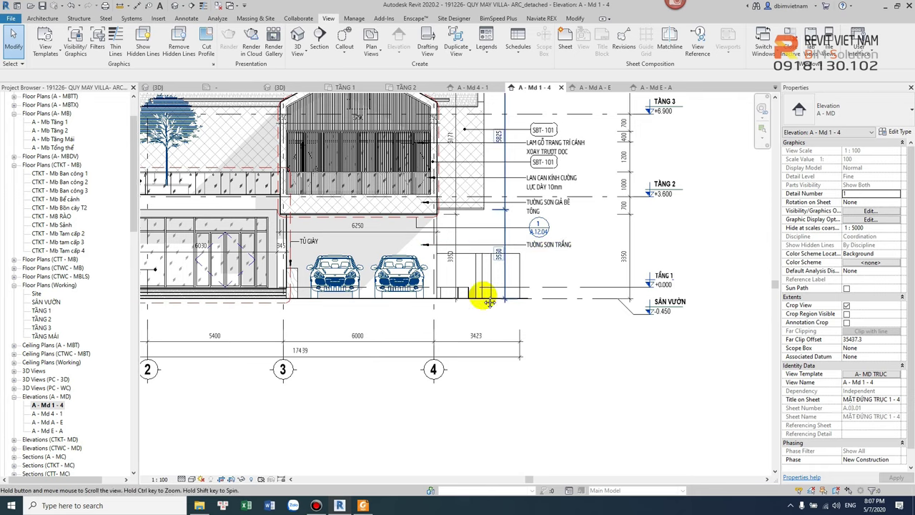
middle_drag(482, 292, 468, 319)
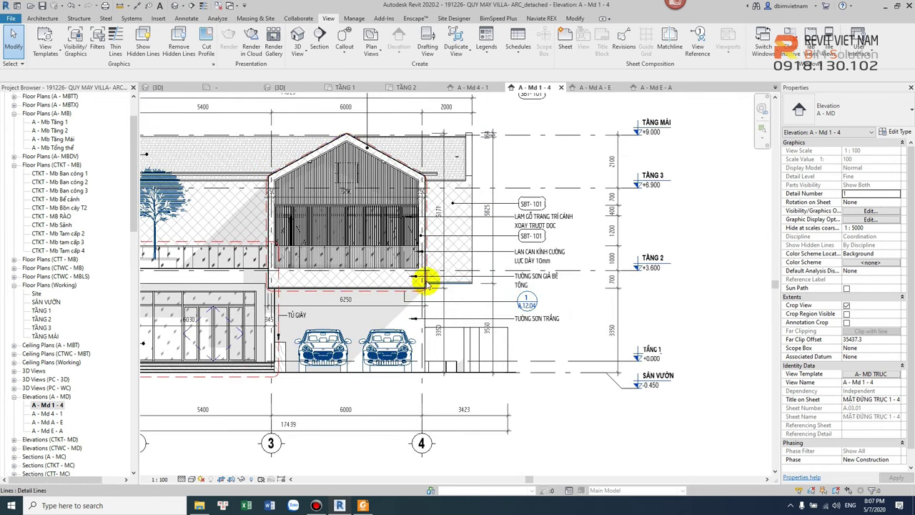
scroll(384, 282, up, 2)
middle_drag(383, 307, 443, 292)
scroll(443, 291, up, 2)
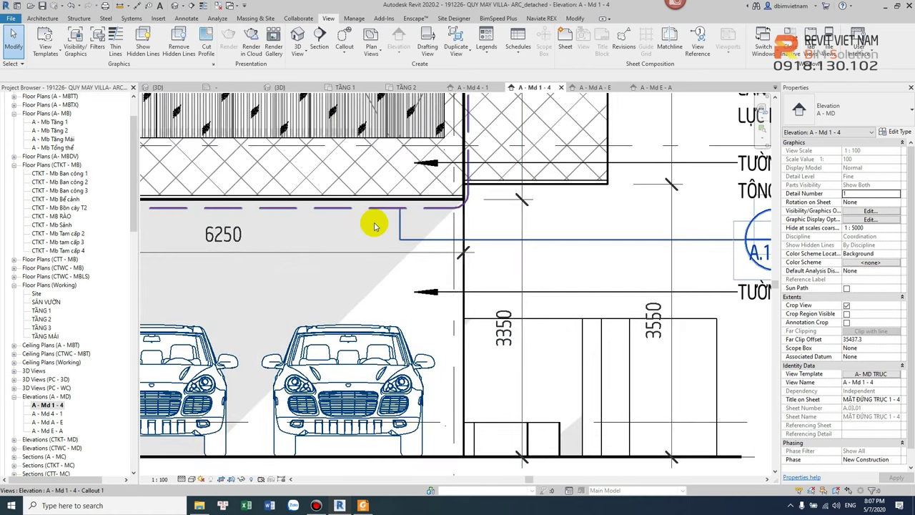
scroll(401, 228, down, 1)
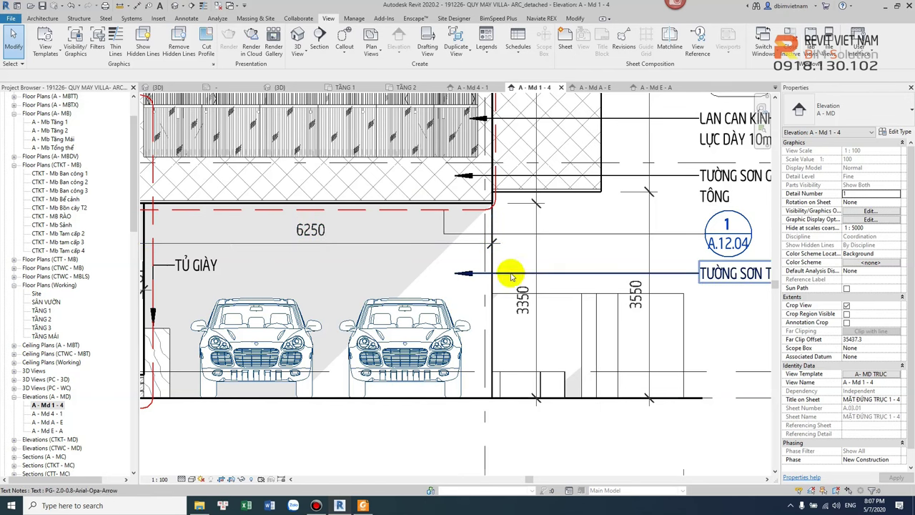
Select and deselect the 3350 height and 6250 garage dimensions to inspect them.
click(536, 256)
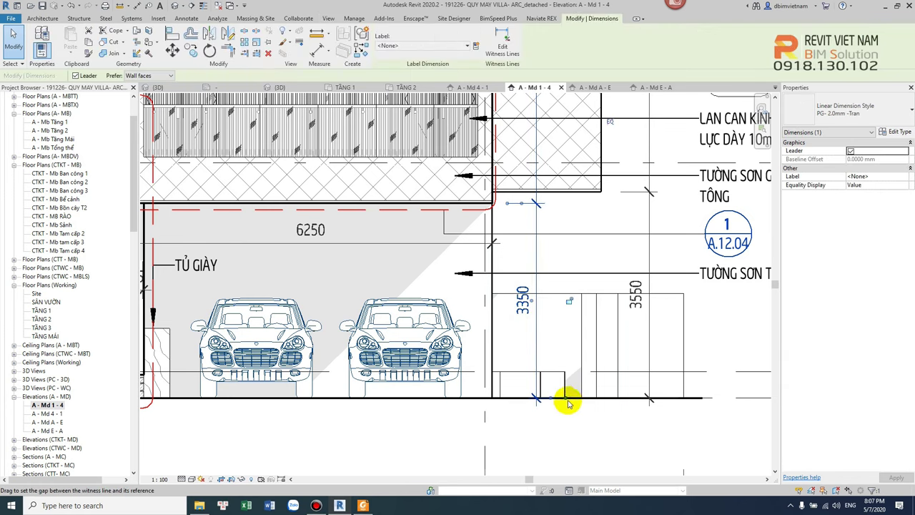
key(Escape)
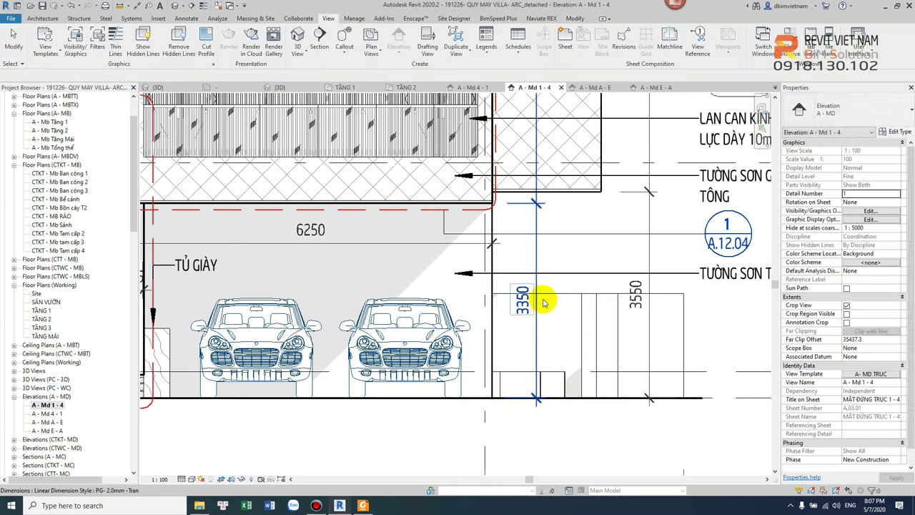
scroll(536, 323, down, 3)
scroll(413, 270, up, 2)
click(360, 268)
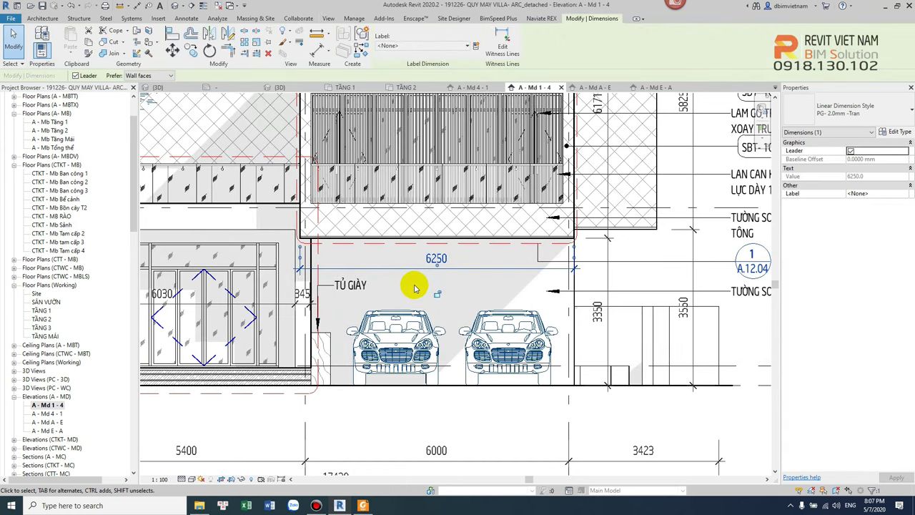
key(Escape)
Bring the garage into view and select the 6250 garage-width dimension.
scroll(419, 286, down, 3)
middle_drag(433, 286, 433, 302)
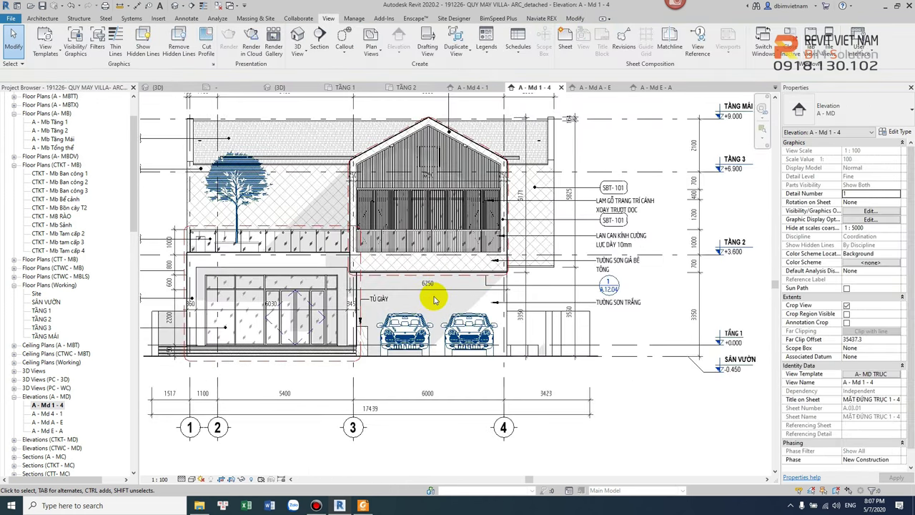
scroll(446, 241, up, 2)
middle_drag(470, 240, 457, 291)
click(457, 288)
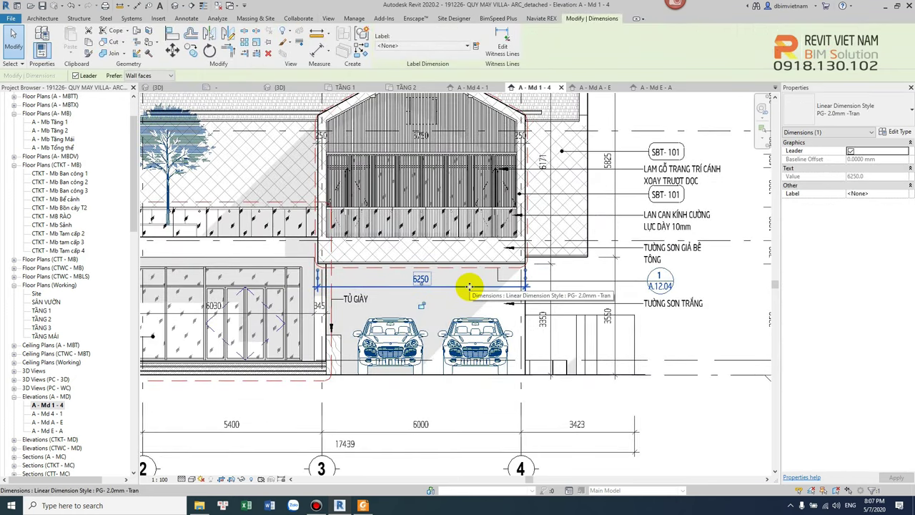
key(Escape)
scroll(469, 286, down, 2)
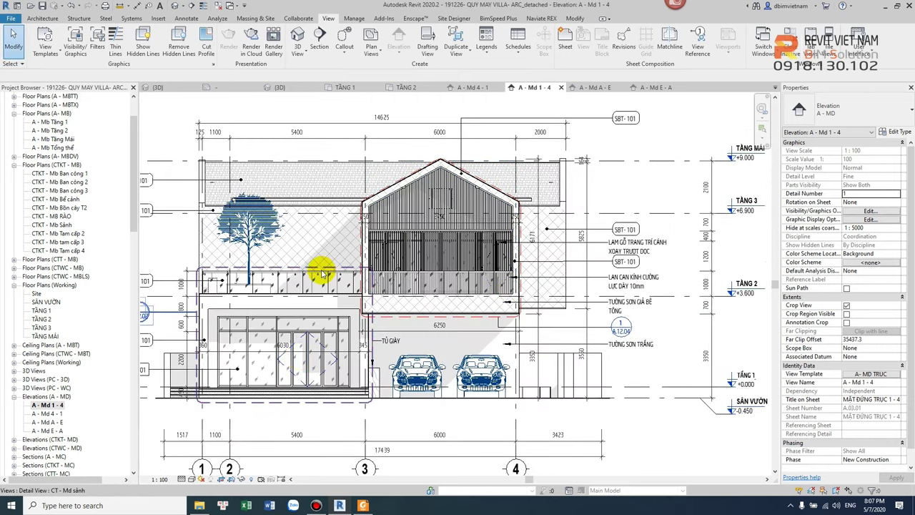
scroll(554, 300, up, 3)
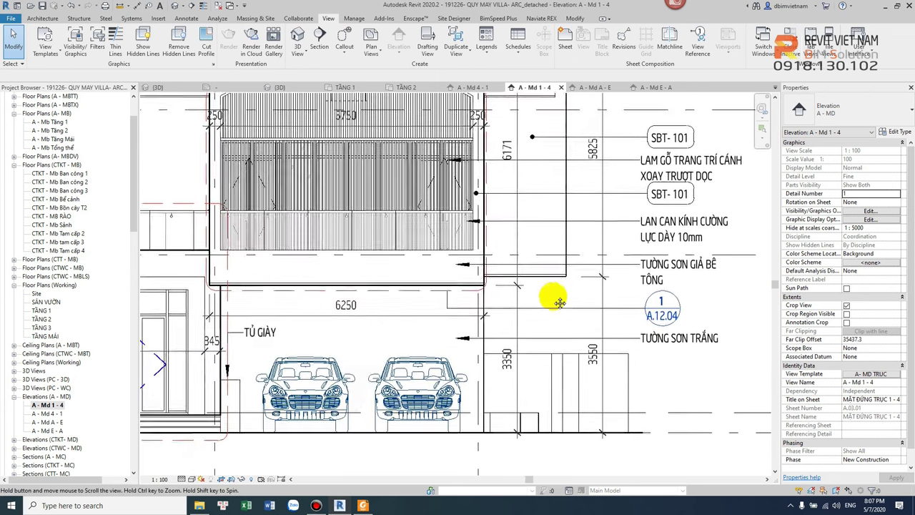
click(413, 316)
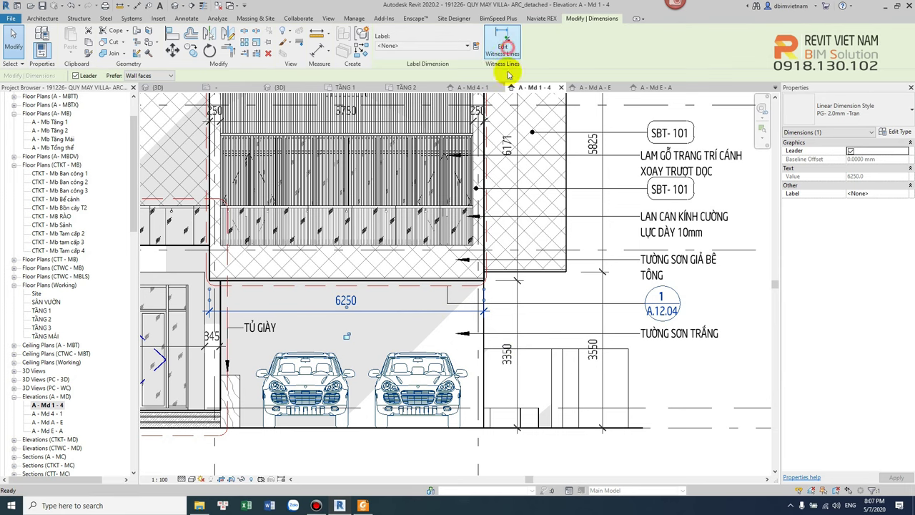
Edit witness lines to add the right wall edge, creating an 1875 segment after 6250.
scroll(547, 276, up, 5)
click(595, 268)
click(595, 268)
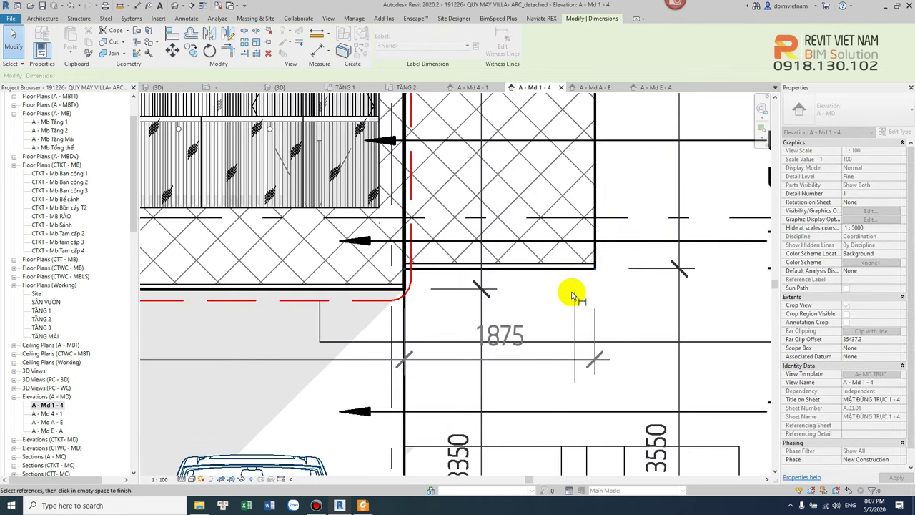
click(554, 314)
scroll(551, 328, down, 2)
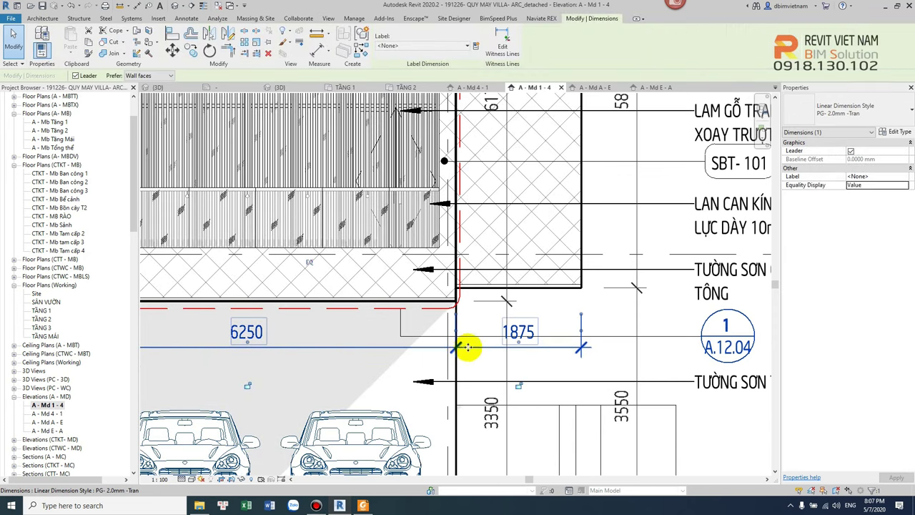
scroll(581, 278, down, 3)
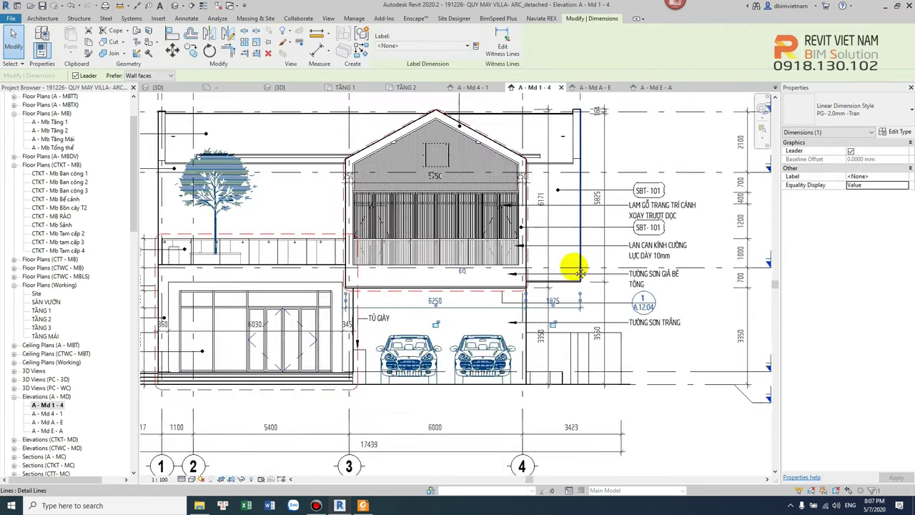
scroll(541, 107, up, 1)
scroll(492, 357, up, 3)
Deselect, then reselect the extended 6250/1875 garage dimension string.
click(388, 347)
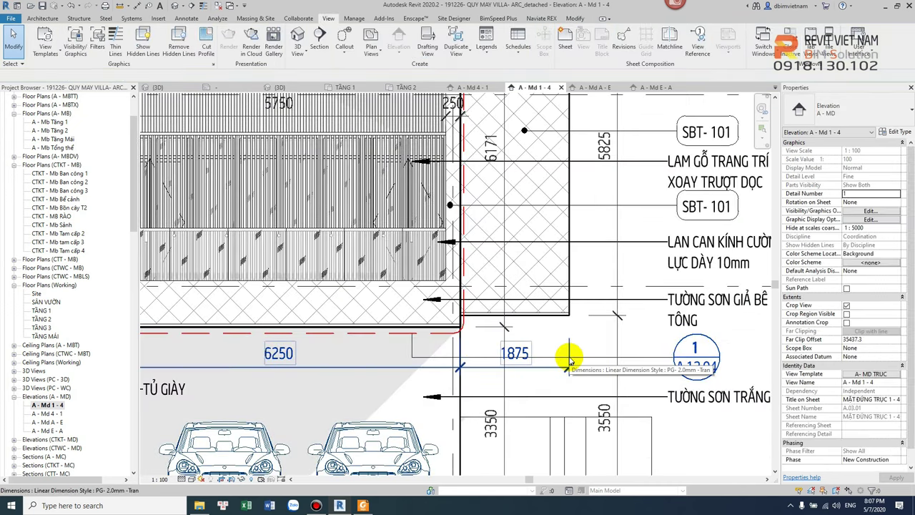
scroll(570, 359, down, 3)
scroll(657, 333, up, 2)
scroll(525, 333, down, 1)
click(522, 326)
scroll(510, 88, down, 3)
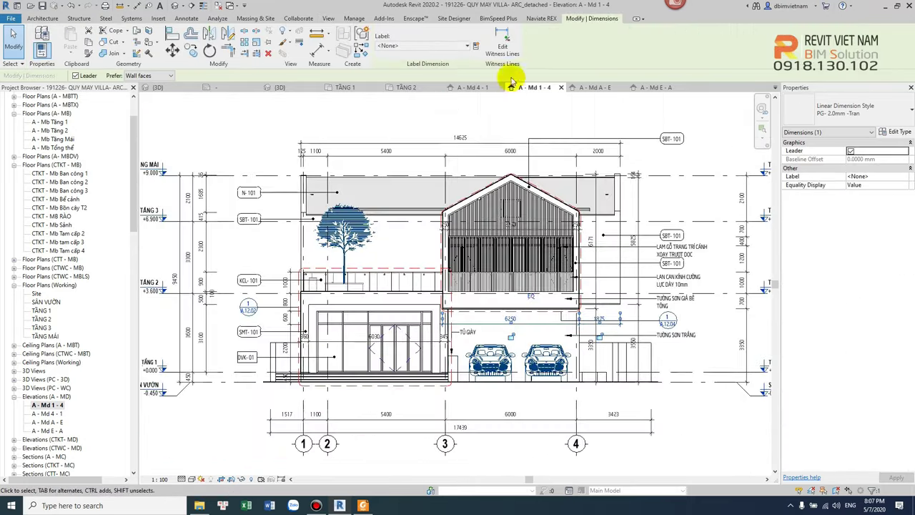
Lower the 360/6030/345 door dimension string to sit just above the grid dimensions.
scroll(339, 277, up, 3)
scroll(339, 278, up, 1)
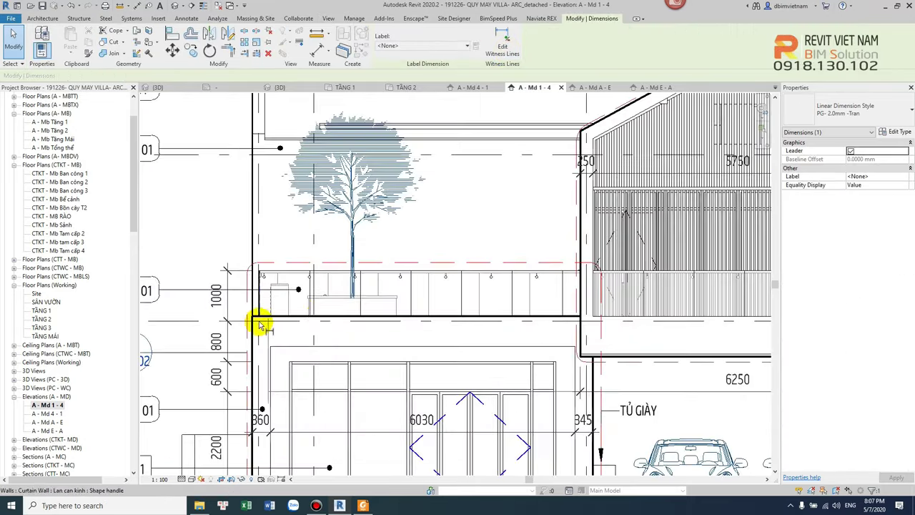
scroll(266, 323, up, 1)
key(Escape)
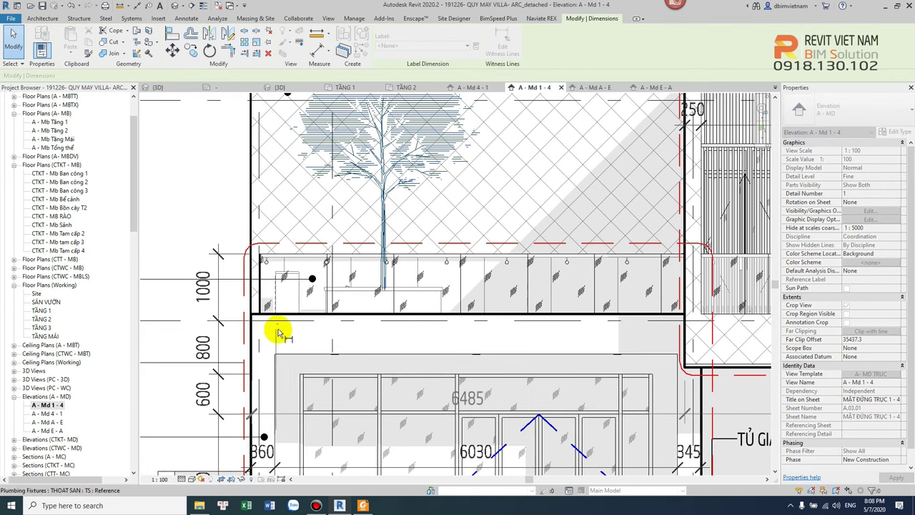
scroll(286, 326, down, 3)
key(Escape)
scroll(484, 322, down, 2)
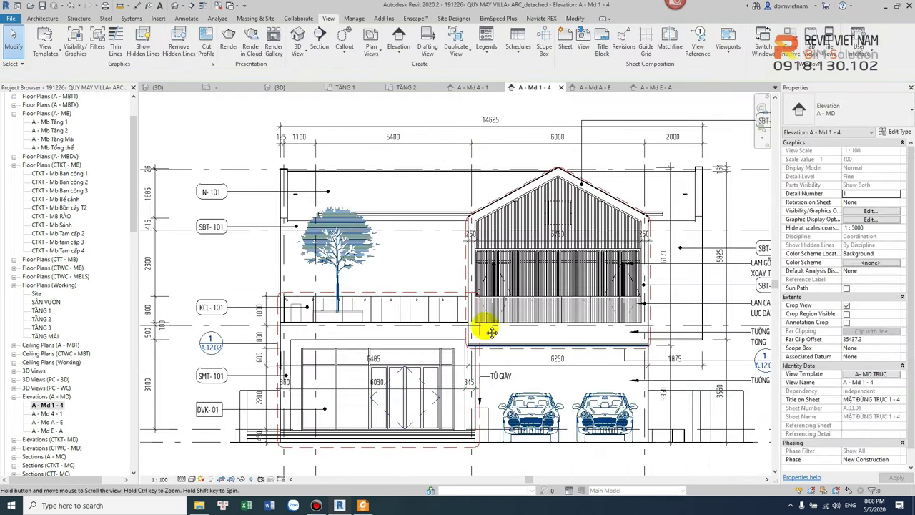
click(418, 330)
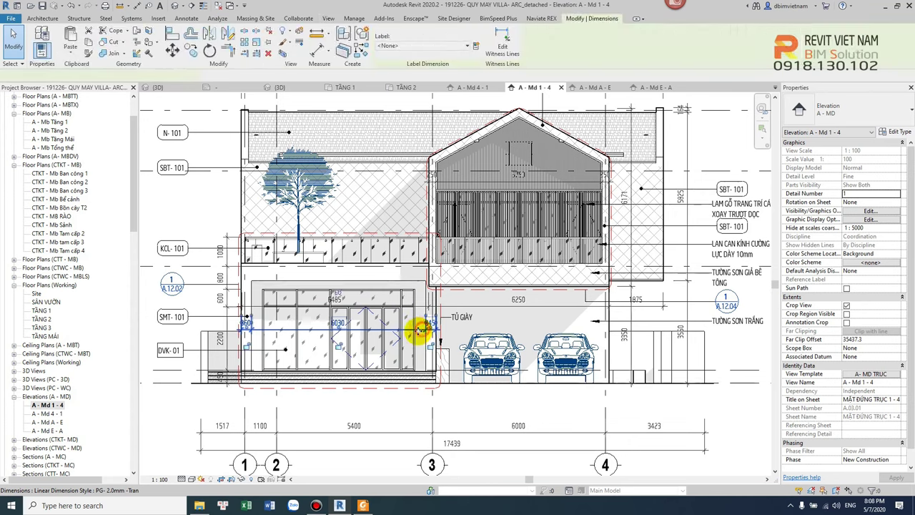
drag(419, 331, 413, 417)
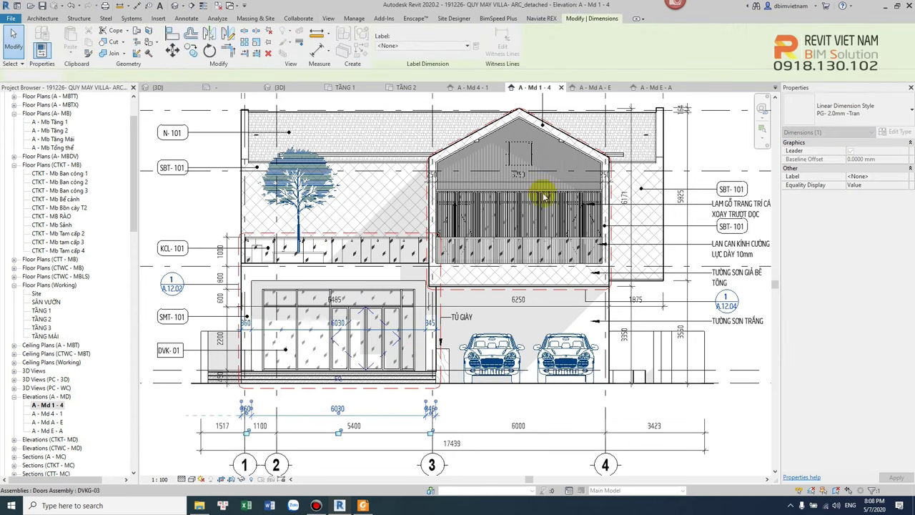
key(Escape)
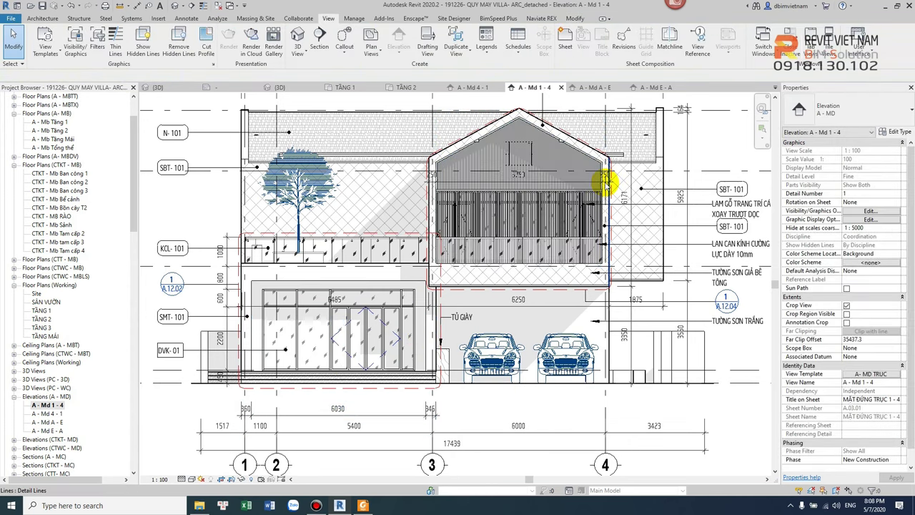
Reposition the 250/5750/250 gable dimension string.
click(579, 180)
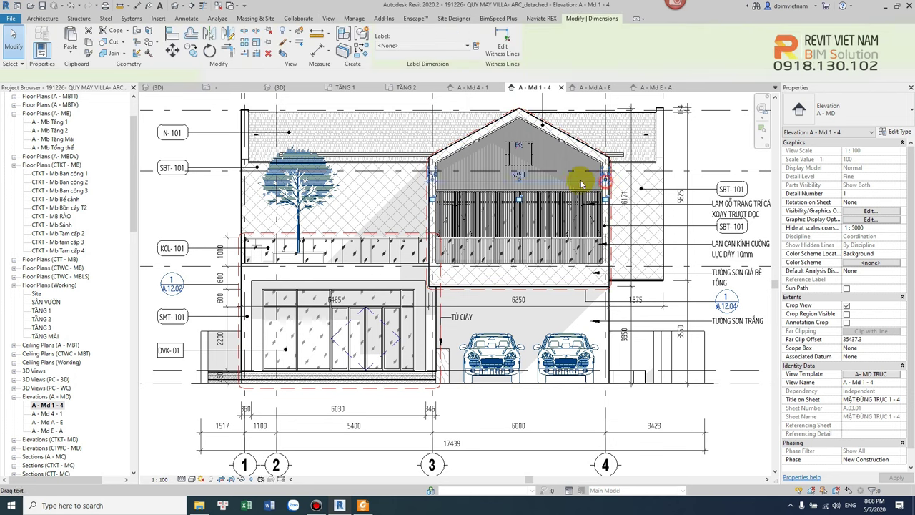
drag(582, 390, 582, 418)
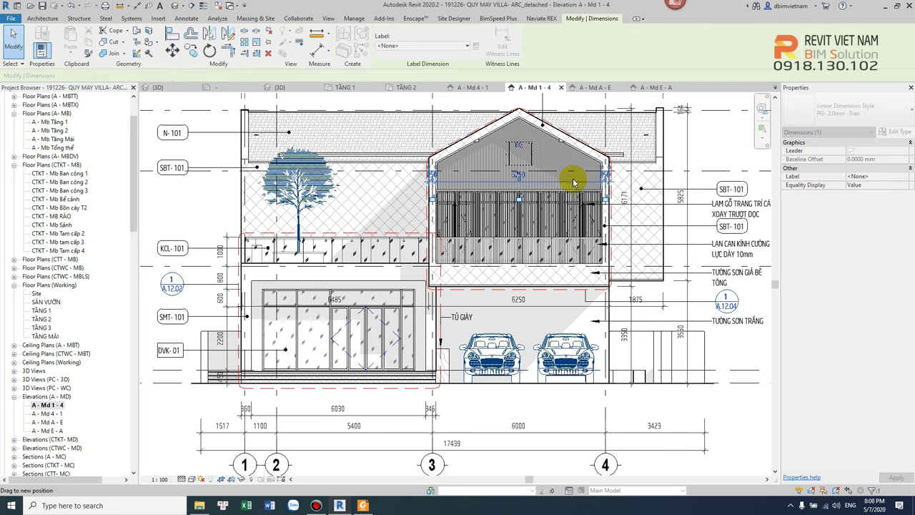
key(Escape)
scroll(518, 150, up, 3)
scroll(529, 188, down, 2)
scroll(579, 279, up, 1)
scroll(599, 291, down, 1)
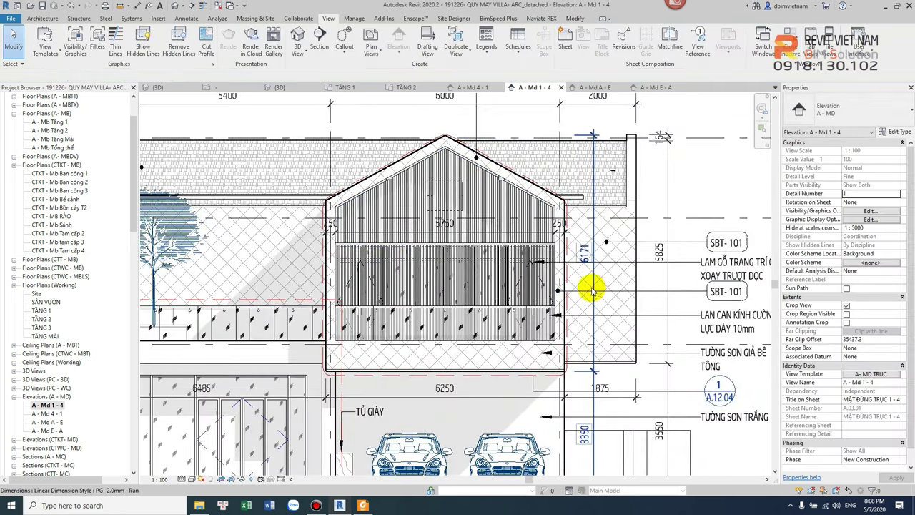
Nudge the 6171 vertical dimension beside the gable into a tidier position.
click(591, 287)
scroll(561, 261, down, 2)
scroll(562, 263, up, 1)
mouse_move(562, 263)
mouse_down()
mouse_move(572, 267)
mouse_move(558, 267)
mouse_up()
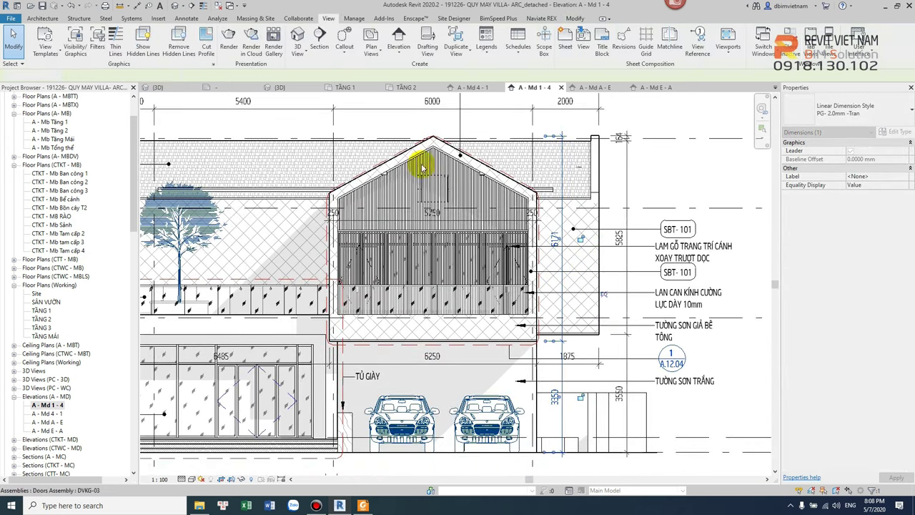
key(Escape)
scroll(408, 163, up, 1)
scroll(341, 213, up, 1)
middle_drag(341, 213, 500, 205)
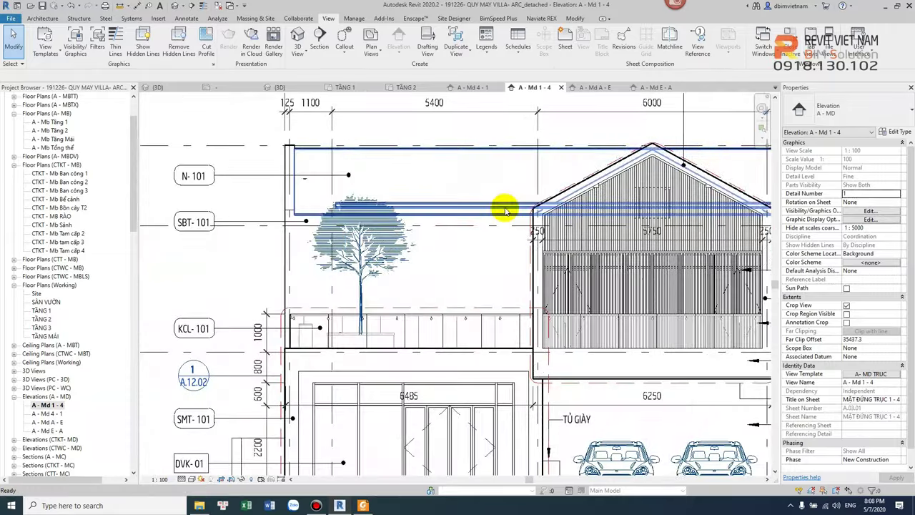
scroll(310, 208, down, 2)
scroll(306, 327, up, 3)
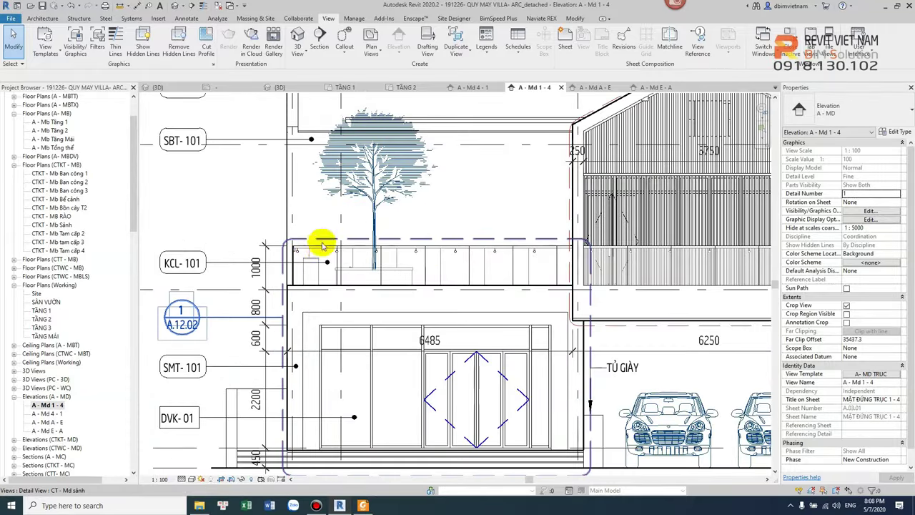
scroll(310, 261, down, 1)
scroll(392, 257, down, 1)
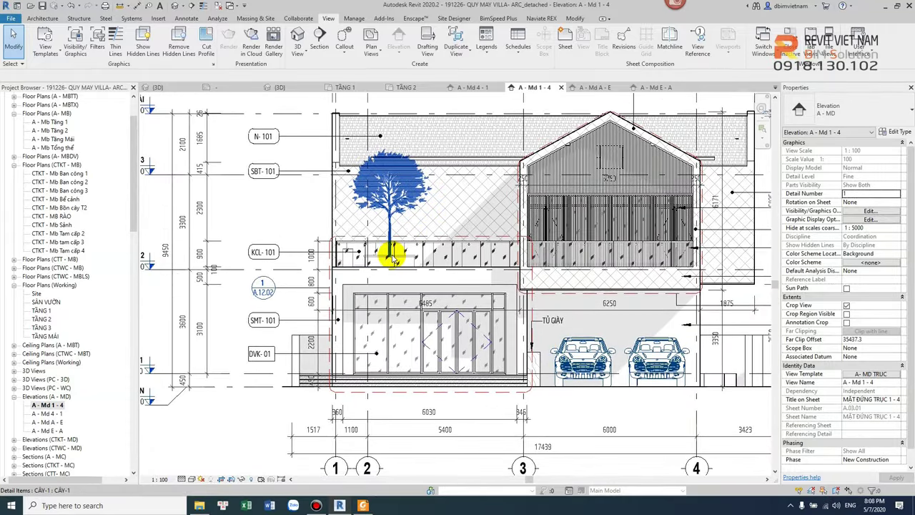
Dimension the left wall from base to roof top edge (450, 2200, 1000, 5238).
key(i)
scroll(349, 366, up, 2)
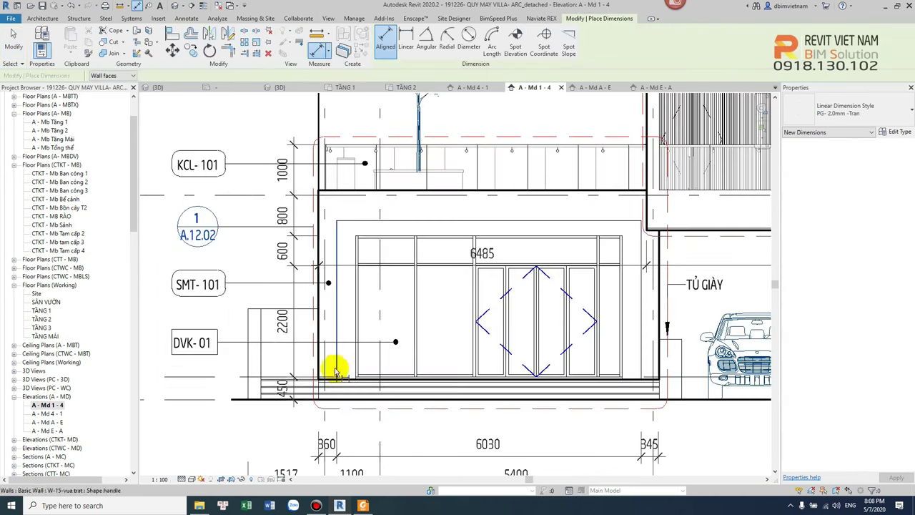
click(231, 381)
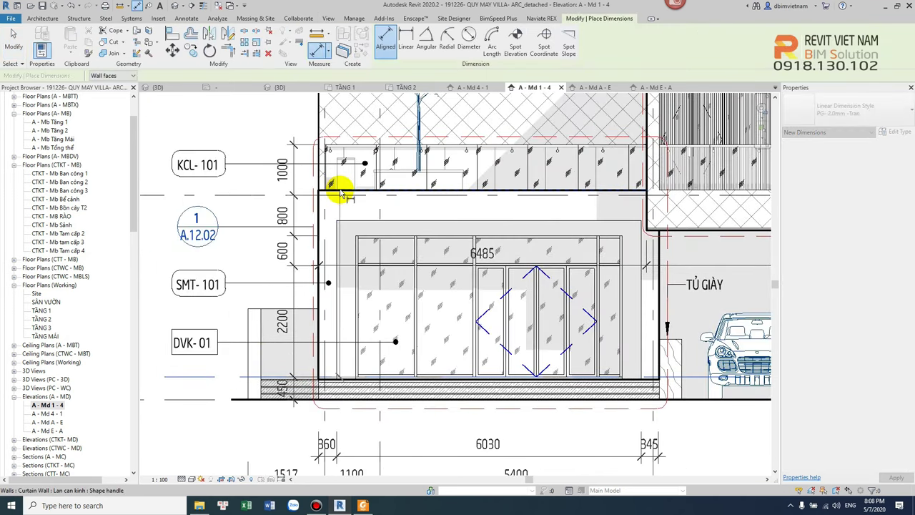
scroll(336, 374, down, 1)
scroll(336, 169, up, 1)
scroll(388, 170, down, 2)
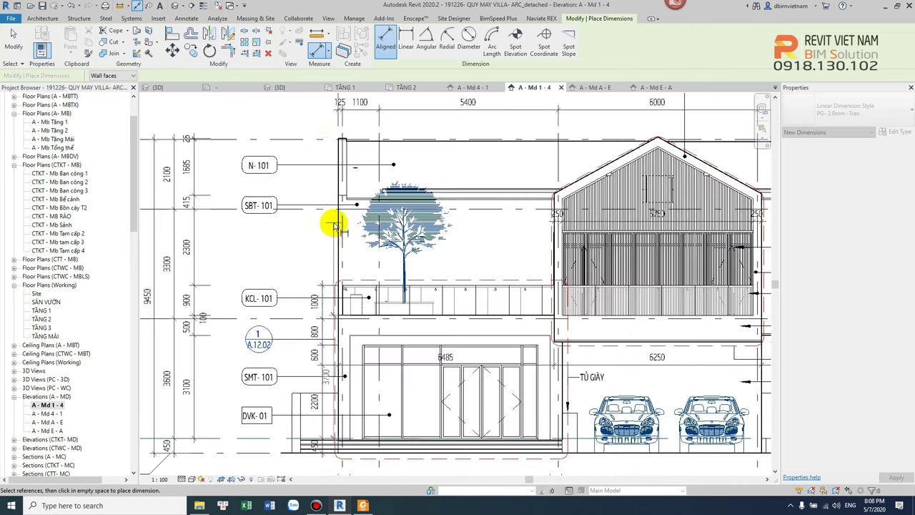
scroll(322, 143, up, 1)
scroll(341, 139, up, 2)
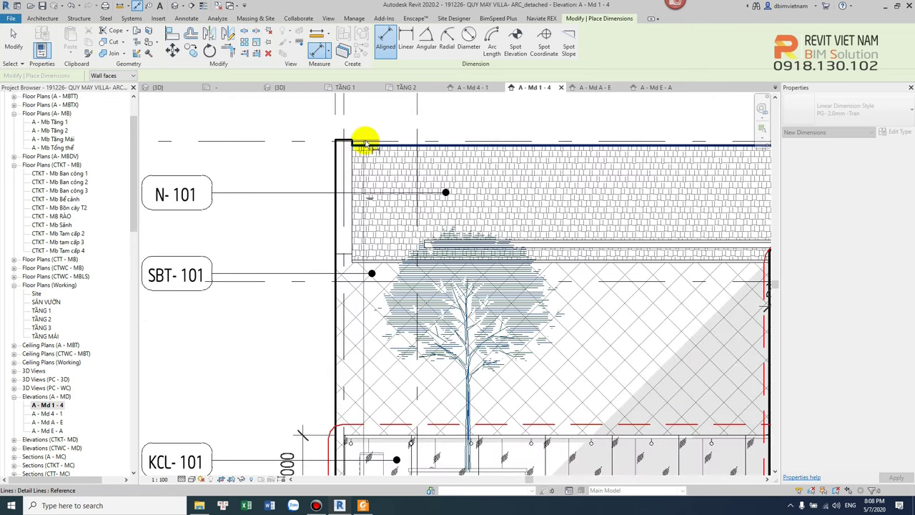
scroll(364, 152, up, 1)
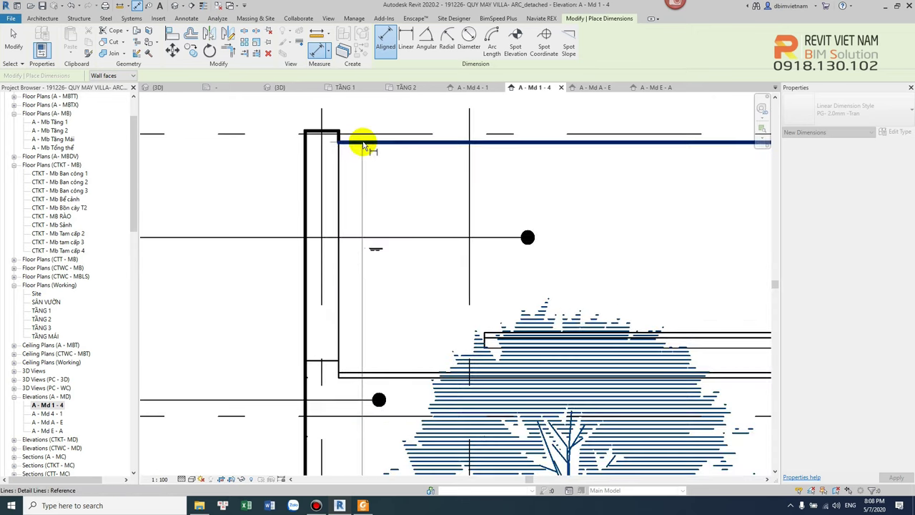
click(327, 143)
click(331, 151)
scroll(320, 197, down, 4)
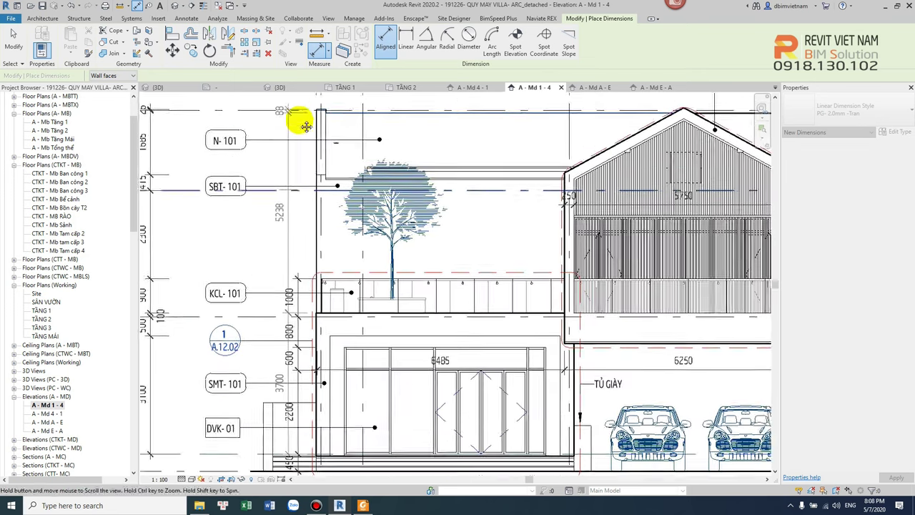
scroll(300, 120, up, 1)
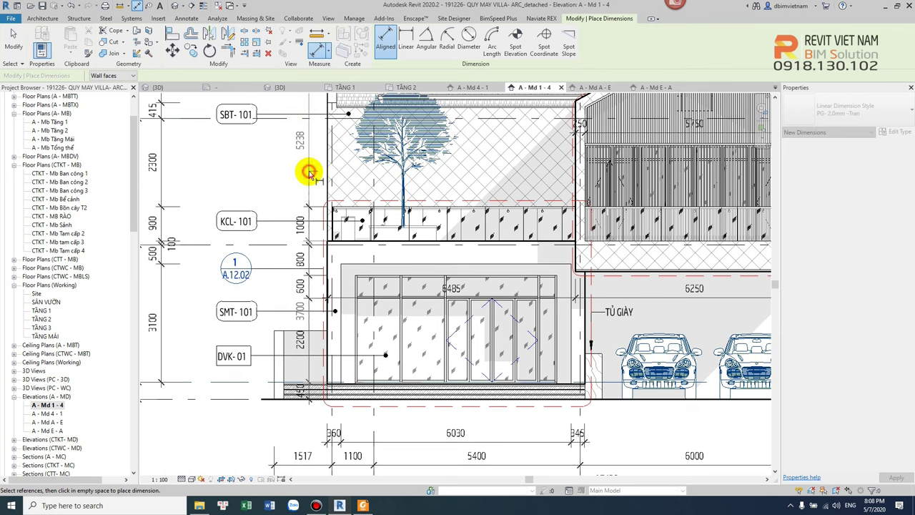
click(306, 203)
key(Escape)
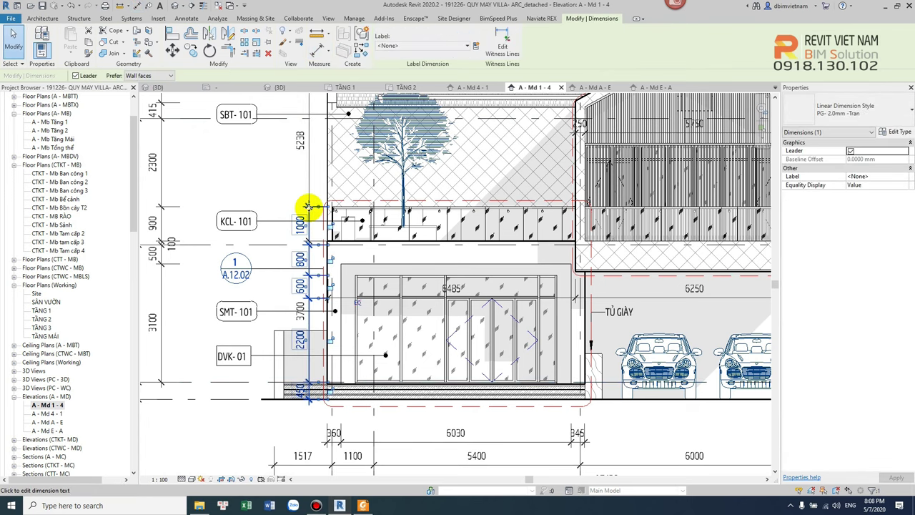
Nudge the new vertical dimension string slightly left, then pan to the facade's right side.
drag(300, 173, 288, 176)
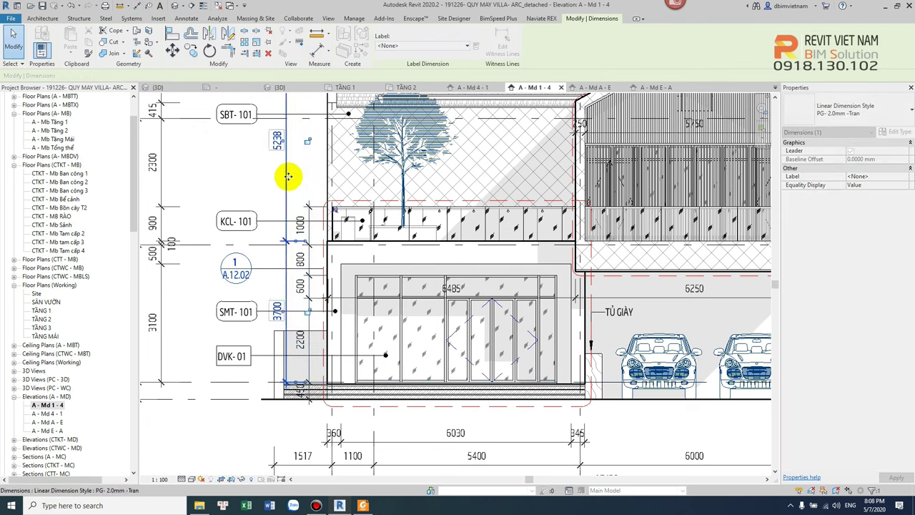
key(Escape)
scroll(306, 171, down, 3)
scroll(314, 172, down, 2)
scroll(518, 369, up, 1)
scroll(547, 366, up, 1)
scroll(543, 307, up, 3)
mouse_move(538, 255)
middle_down()
mouse_move(608, 309)
mouse_move(589, 325)
middle_up()
Check the right-hand vertical dimension and gable, then open the A - Md 4 - 1 elevation.
click(631, 272)
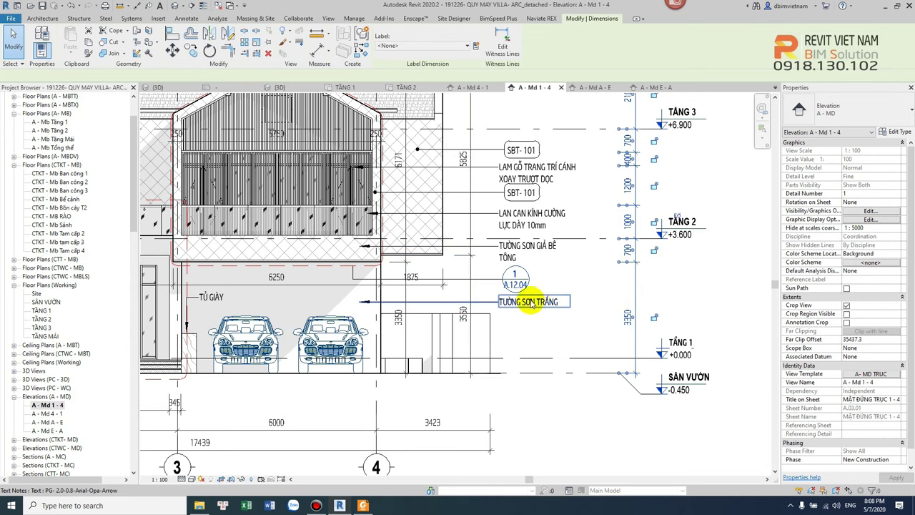
scroll(395, 253, up, 2)
scroll(408, 231, up, 1)
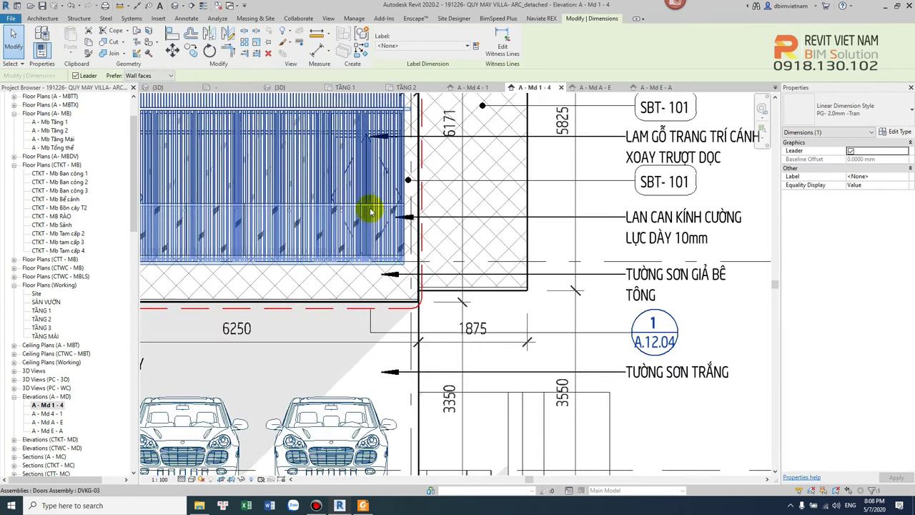
middle_drag(373, 256, 424, 262)
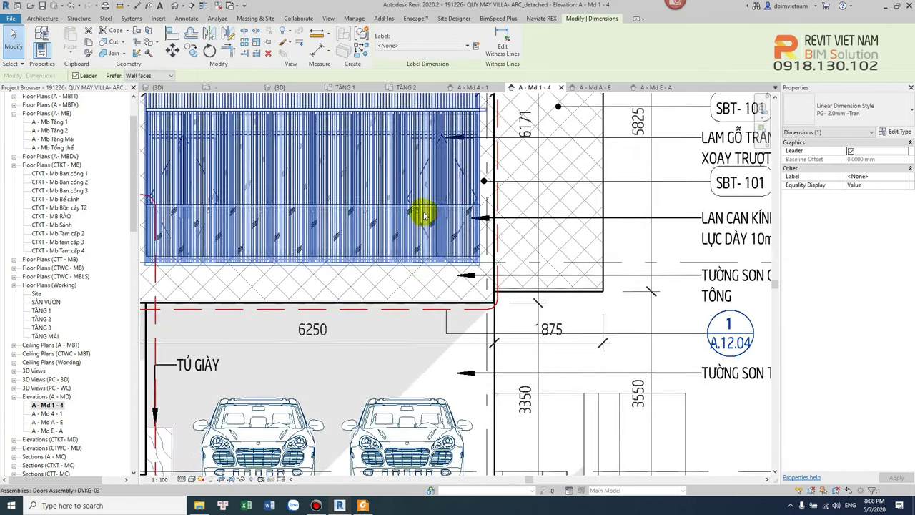
scroll(420, 211, down, 4)
middle_drag(279, 247, 363, 230)
scroll(363, 231, up, 2)
scroll(280, 255, down, 3)
double_click(47, 413)
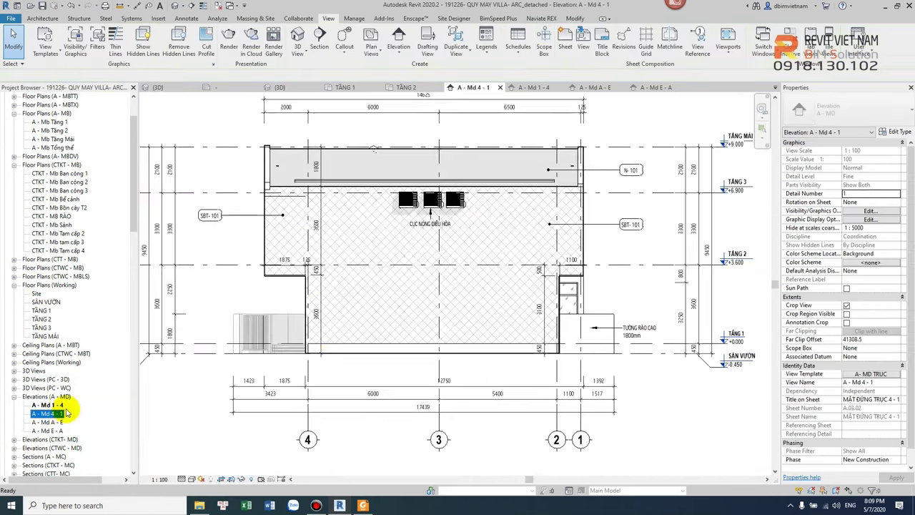
scroll(304, 295, up, 3)
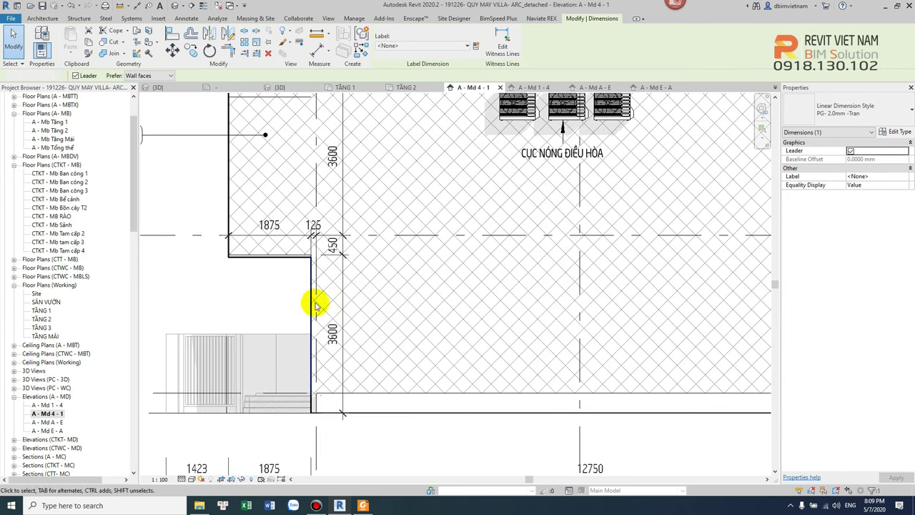
click(267, 291)
key(i)
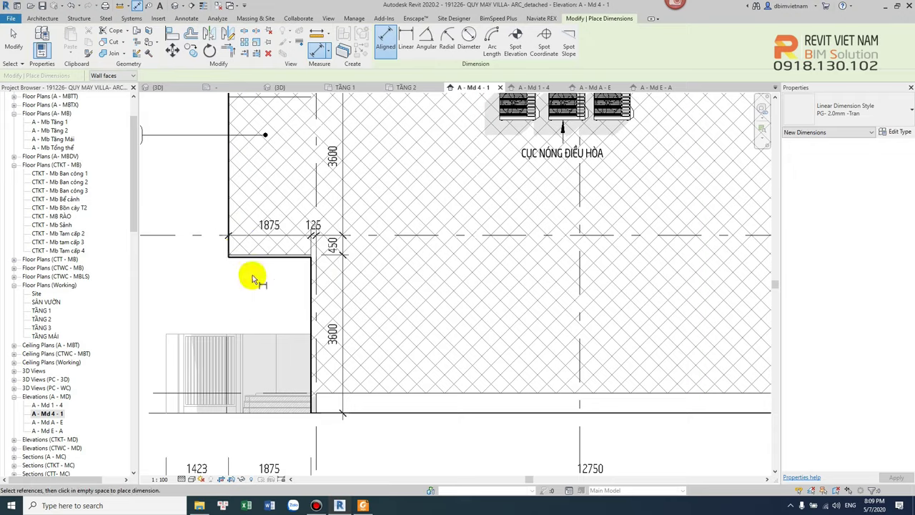
scroll(249, 276, down, 2)
scroll(307, 411, up, 1)
click(309, 406)
key(Escape)
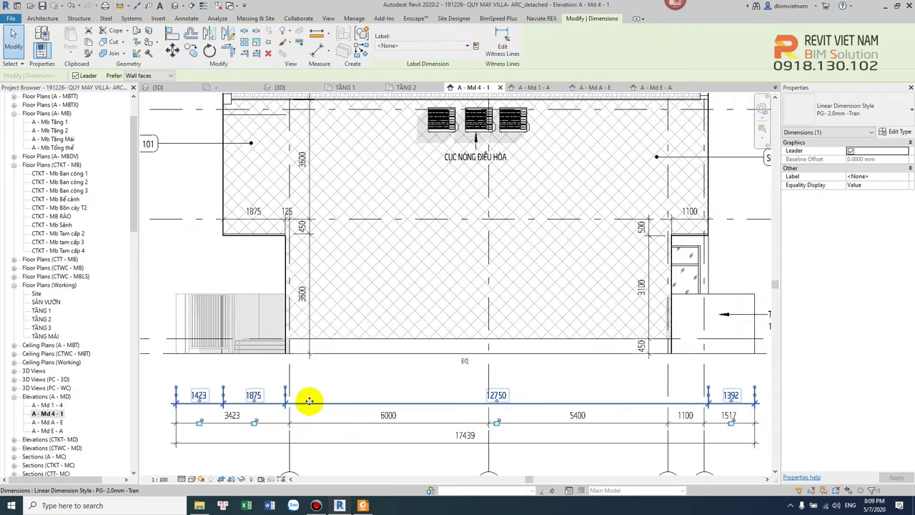
middle_drag(288, 243, 536, 378)
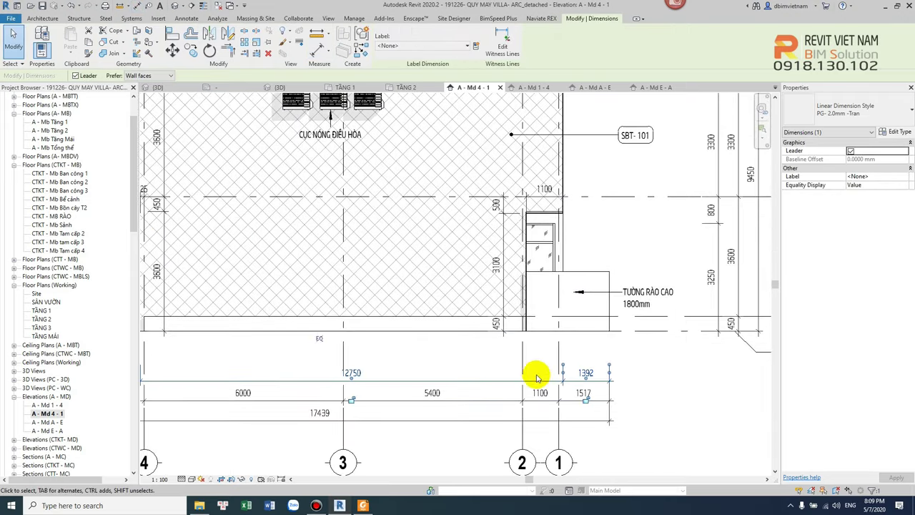
scroll(543, 189, up, 2)
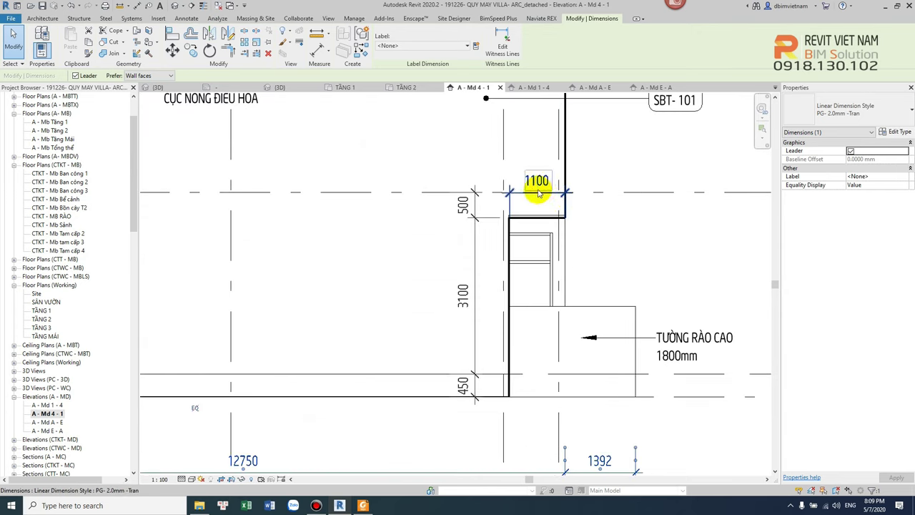
click(539, 187)
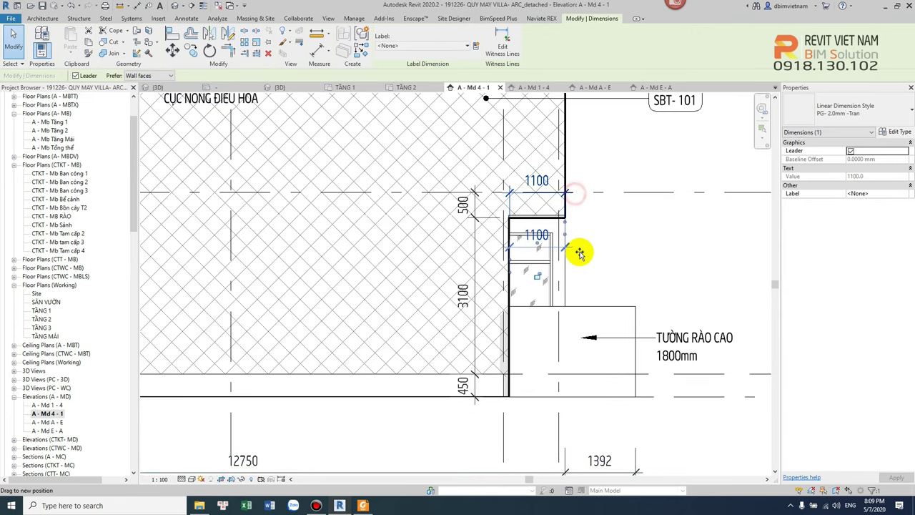
drag(579, 252, 582, 256)
click(583, 261)
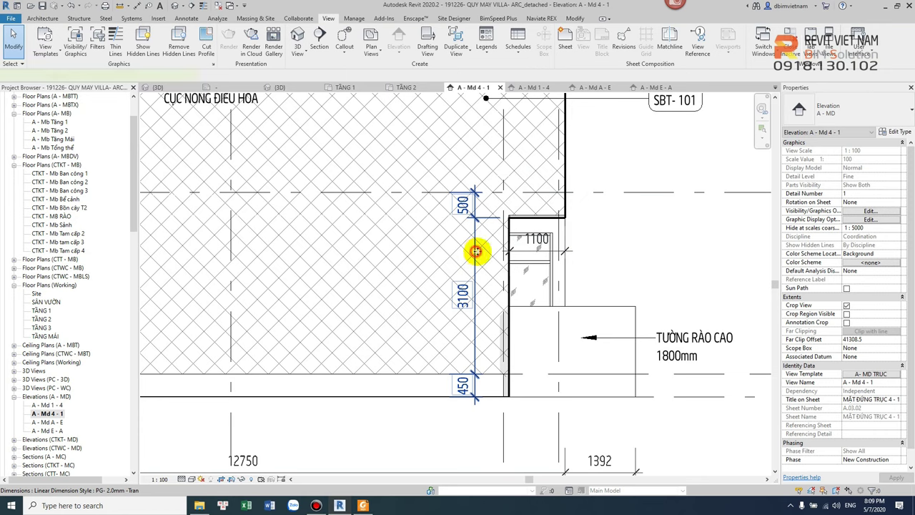
click(461, 196)
key(Escape)
scroll(535, 235, up, 3)
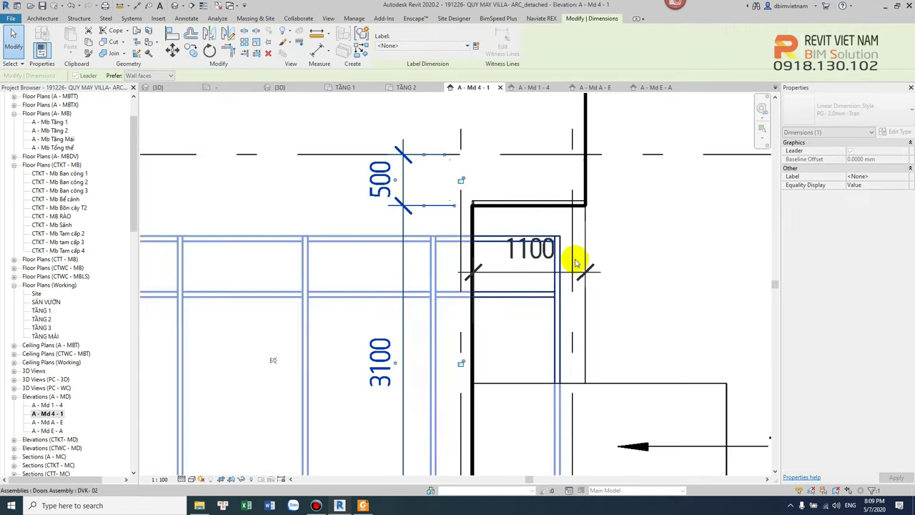
click(599, 273)
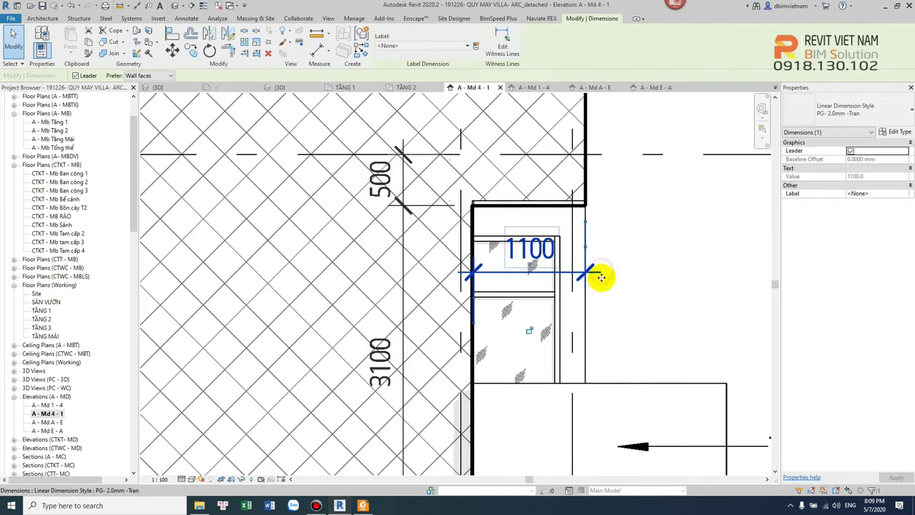
key(Escape)
scroll(613, 259, down, 3)
scroll(541, 310, down, 3)
scroll(532, 361, down, 1)
scroll(535, 364, down, 2)
scroll(543, 286, down, 1)
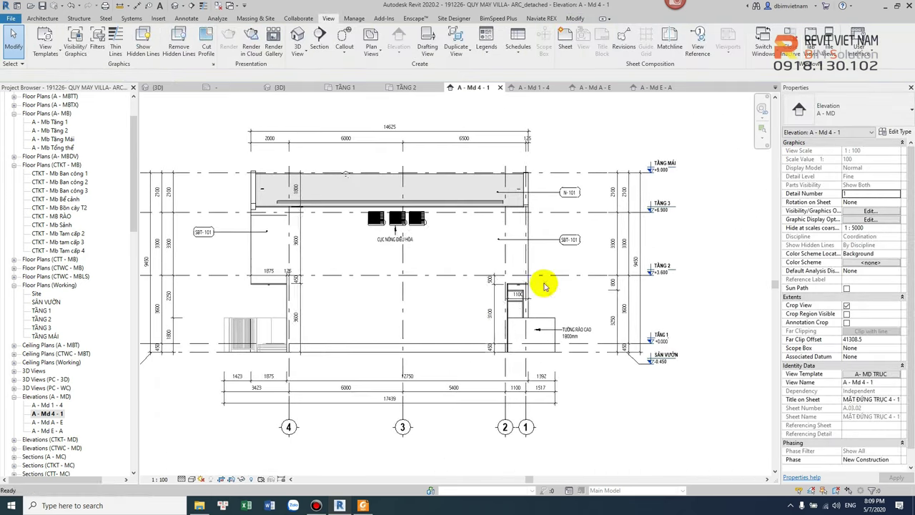
Select the 1875/125 dimension and shift its line downward.
scroll(243, 278, up, 1)
scroll(256, 282, up, 2)
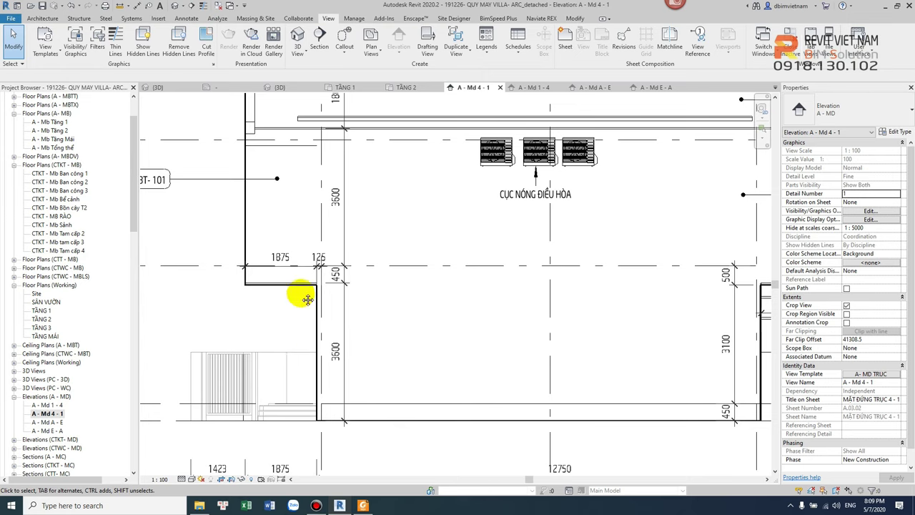
scroll(300, 295, up, 1)
click(287, 217)
scroll(300, 211, up, 1)
ctrl+drag(317, 212, 312, 277)
scroll(316, 265, up, 1)
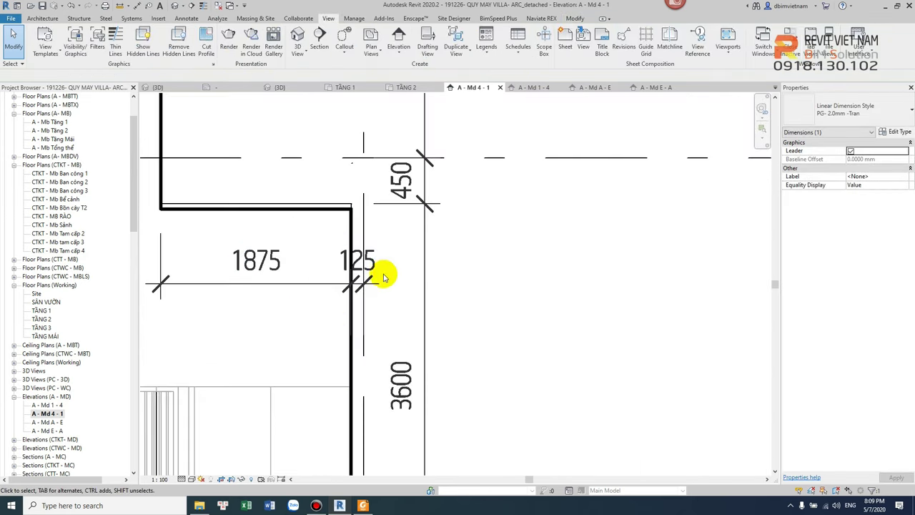
Edit the 1875/125 dimension's witness lines, then delete the dimension.
click(365, 257)
click(367, 335)
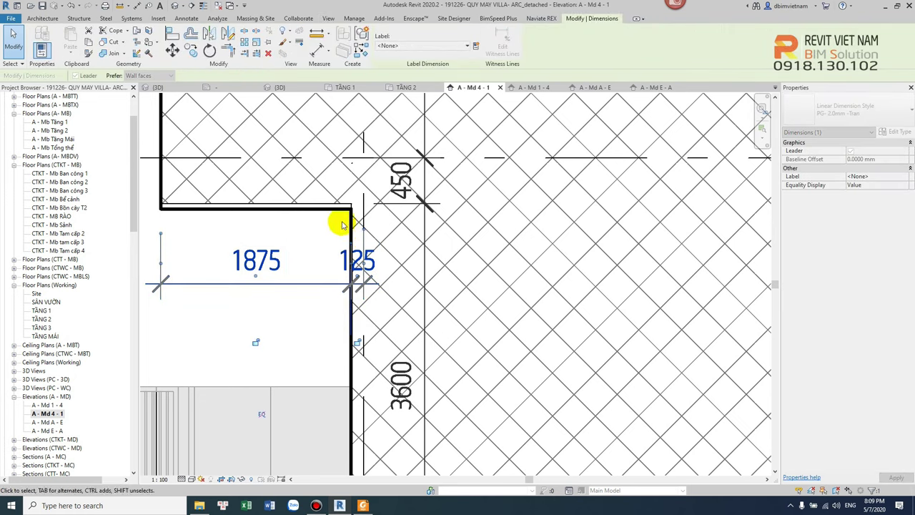
click(367, 232)
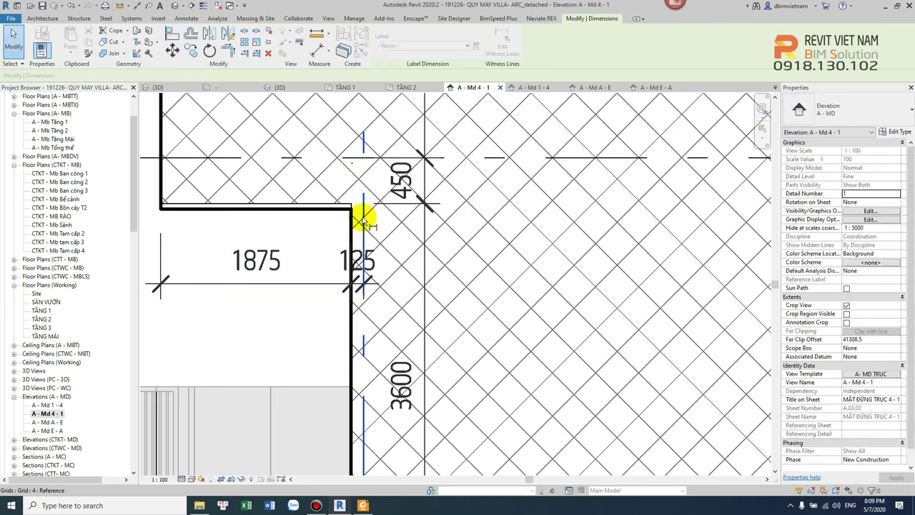
scroll(319, 248, down, 3)
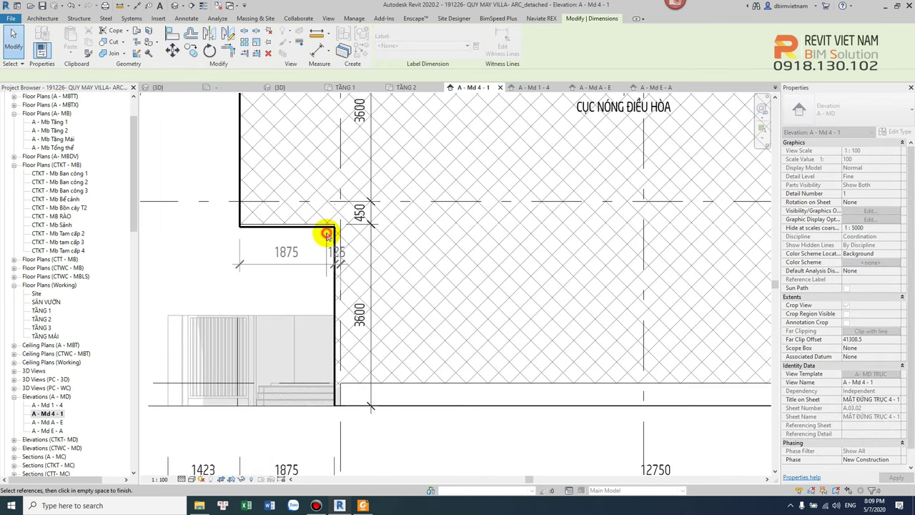
key(Escape)
scroll(326, 235, down, 3)
scroll(388, 340, up, 2)
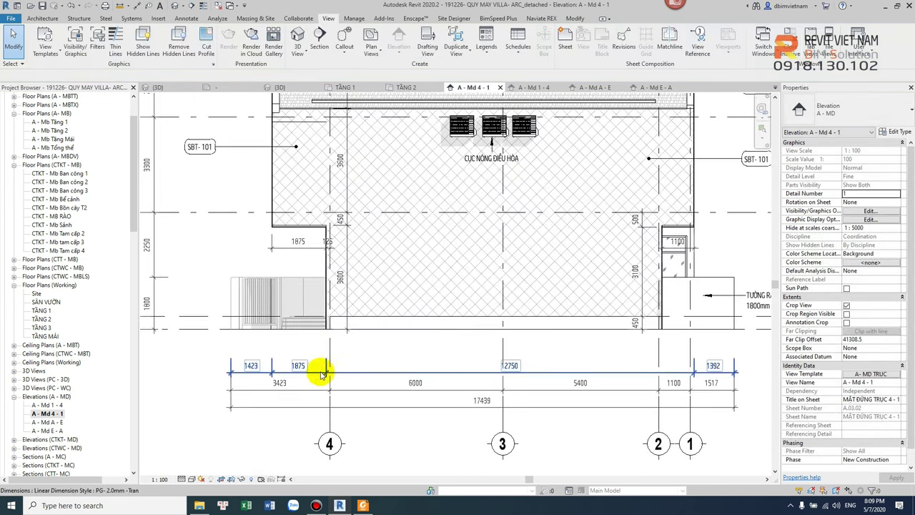
click(312, 248)
key(Delete)
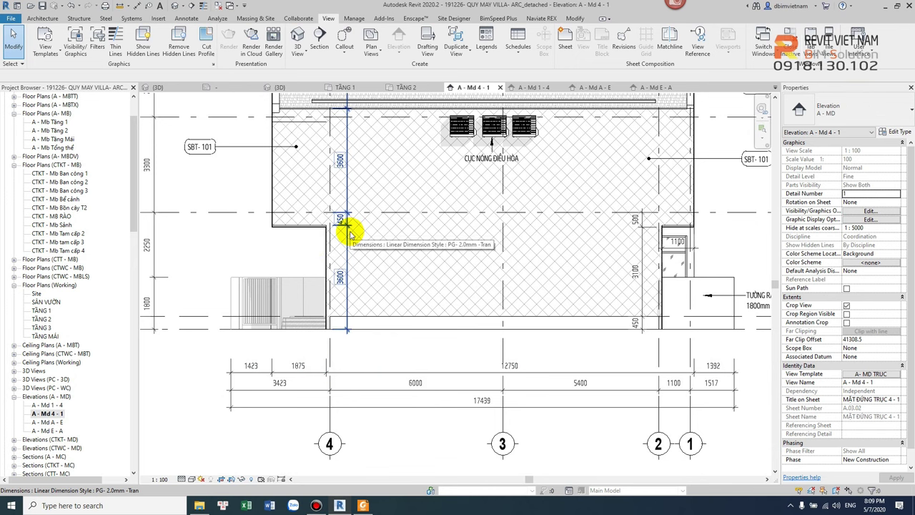
Check the 1100 and bottom 5400/1100/1517 dimension strings, leaving them unchanged.
click(677, 393)
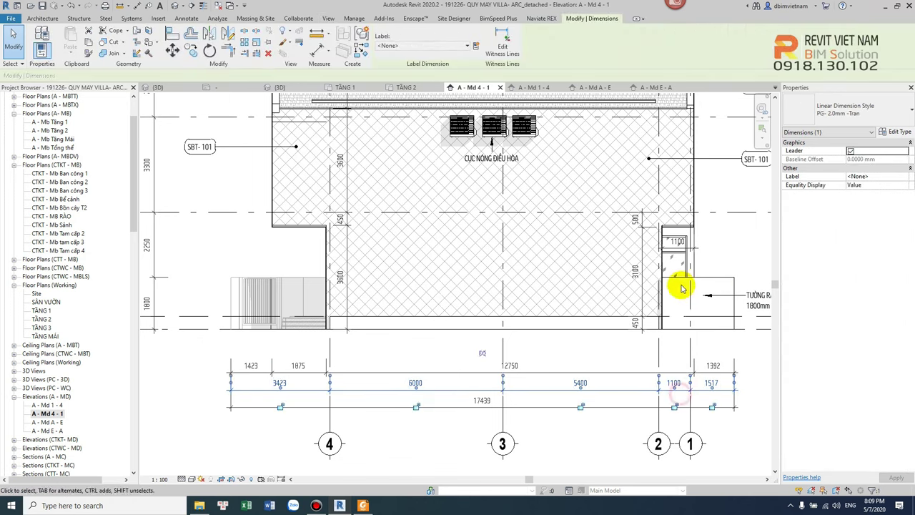
scroll(680, 271, up, 2)
scroll(697, 248, up, 2)
scroll(719, 255, down, 1)
scroll(551, 196, down, 2)
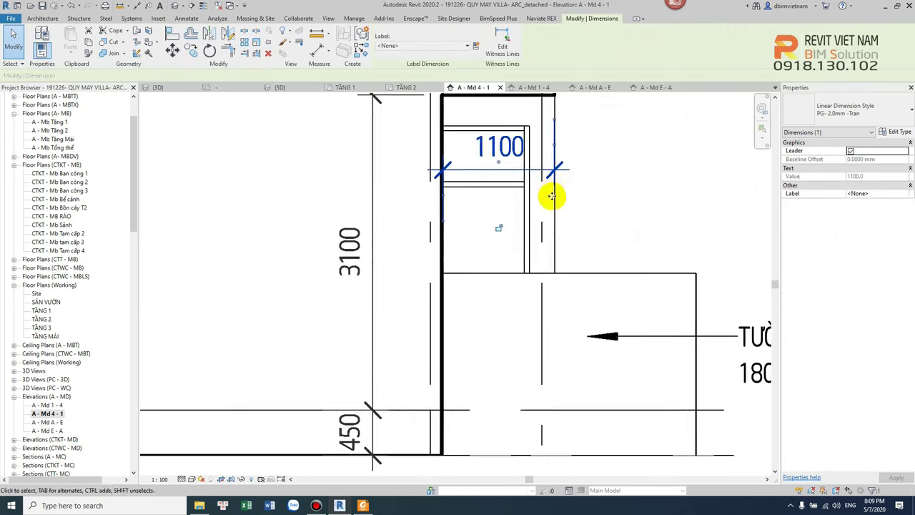
scroll(549, 423, down, 1)
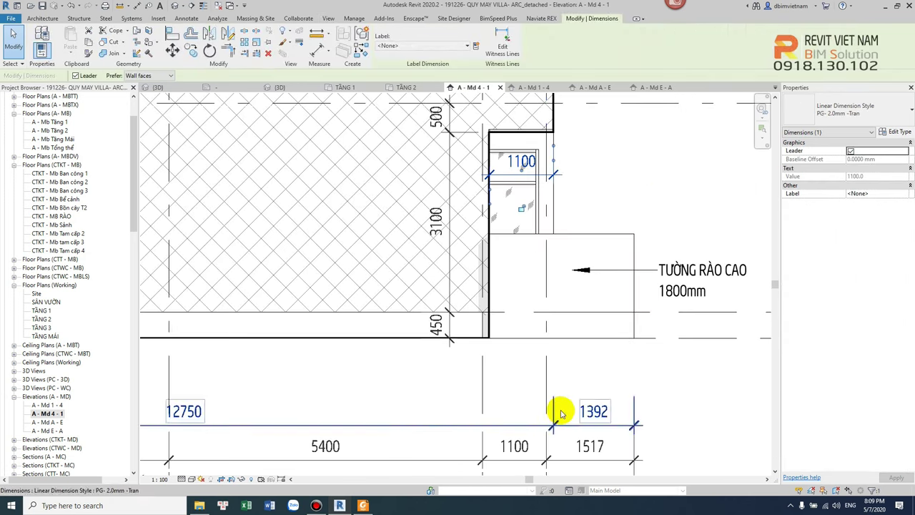
click(525, 442)
scroll(521, 443, up, 1)
mouse_move(521, 443)
middle_down()
mouse_move(525, 351)
mouse_move(403, 190)
middle_up()
scroll(418, 187, up, 1)
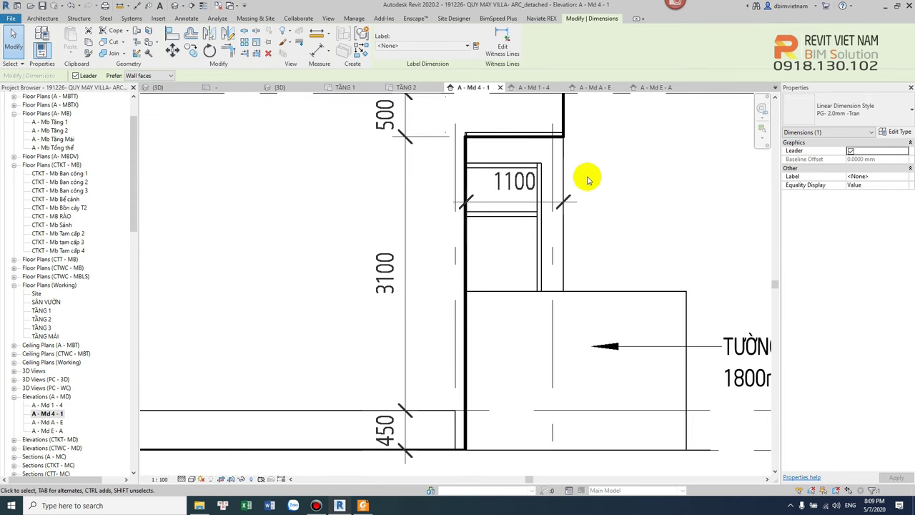
middle_drag(588, 180, 590, 234)
key(Escape)
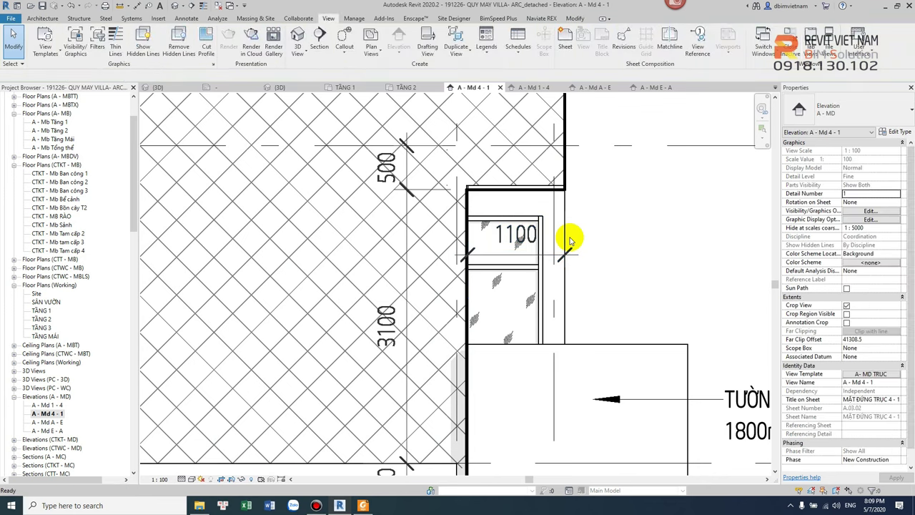
Pan to the left part of the facade and select the bottom dimension string.
scroll(576, 238, down, 2)
scroll(527, 265, down, 2)
scroll(527, 265, up, 1)
middle_drag(527, 265, 352, 276)
scroll(352, 276, up, 2)
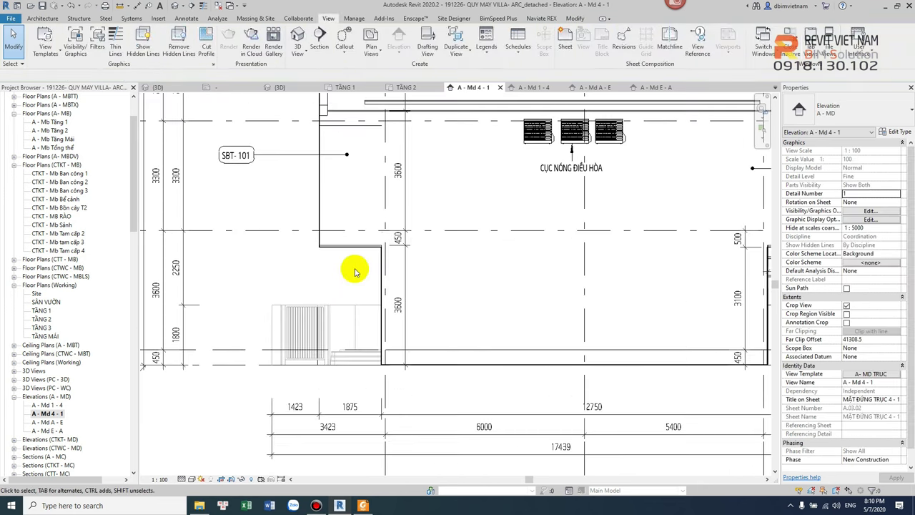
scroll(363, 274, up, 2)
scroll(376, 229, down, 1)
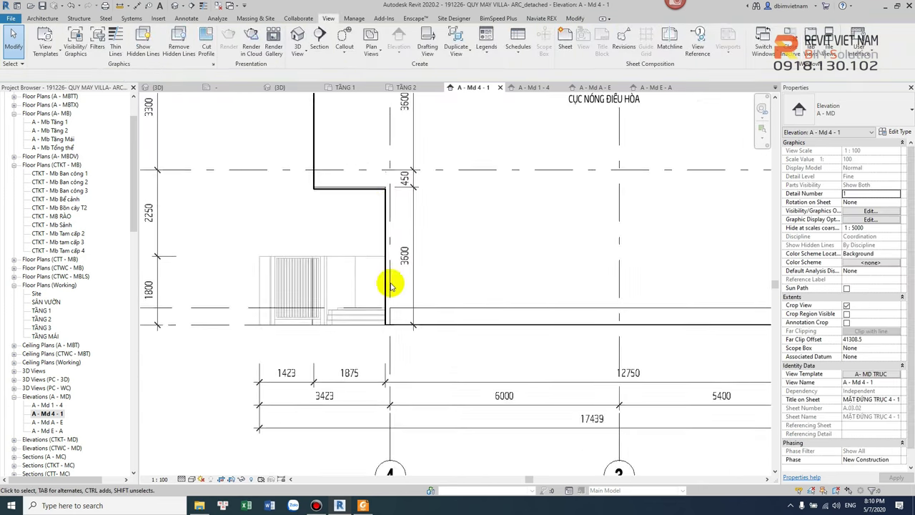
click(405, 405)
Inspect the top dimension string above the roof, then clear the selection.
key(Escape)
scroll(420, 361, down, 2)
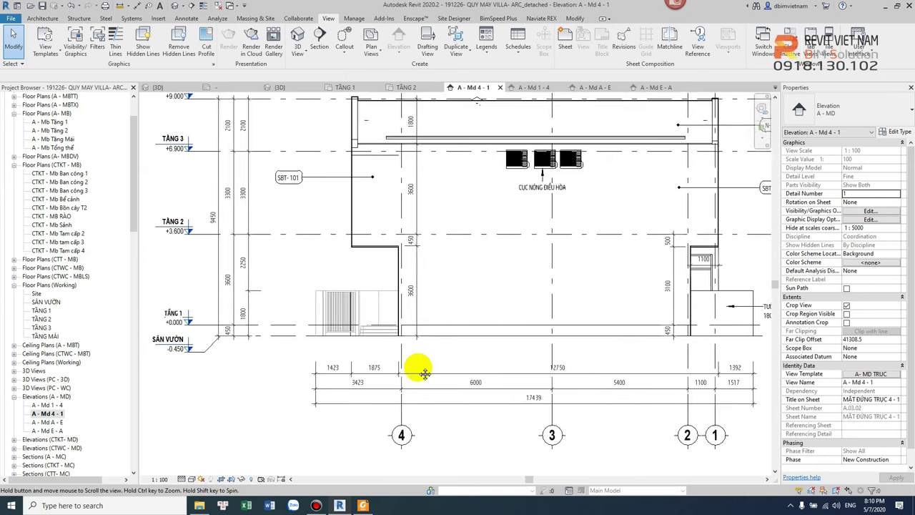
scroll(423, 363, down, 1)
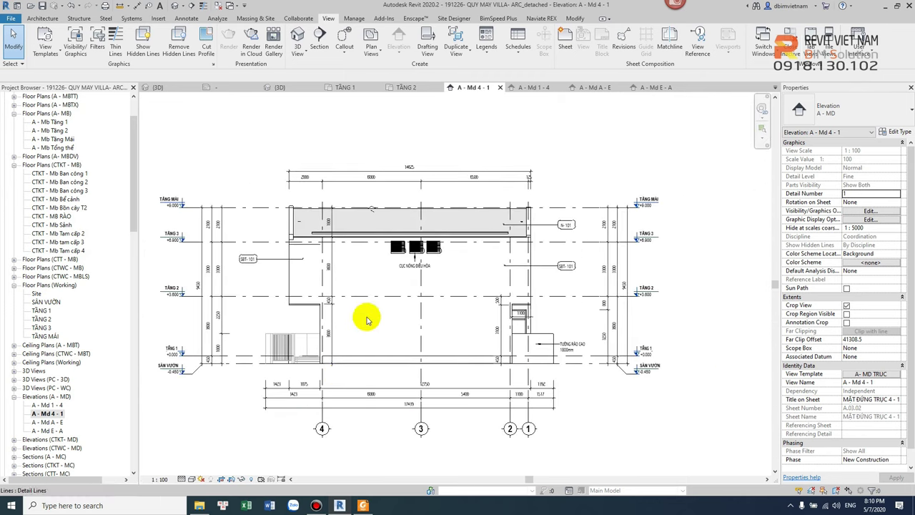
click(443, 183)
scroll(443, 183, up, 3)
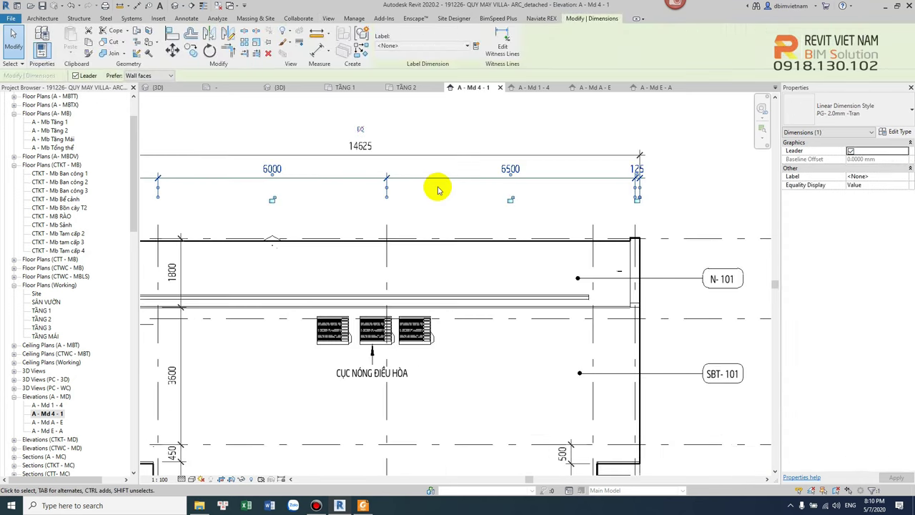
scroll(444, 184, down, 2)
key(Escape)
scroll(390, 143, down, 1)
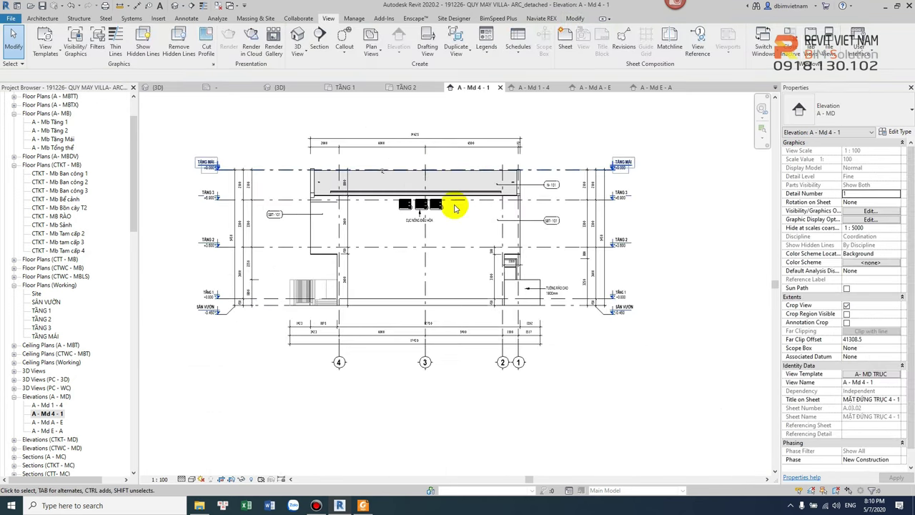
scroll(434, 374, up, 2)
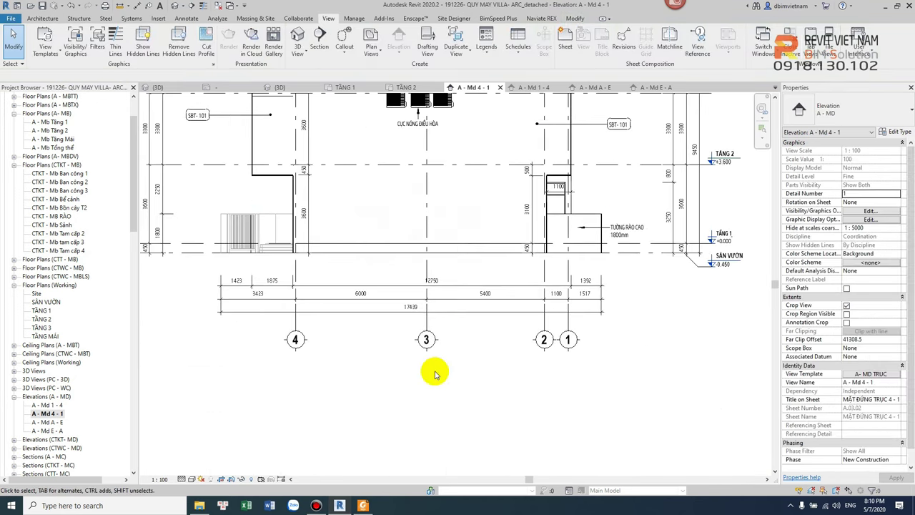
Delete the segmented 2000/6000/6500/125 dimension string at the top.
click(465, 305)
scroll(468, 428, down, 2)
scroll(483, 253, up, 3)
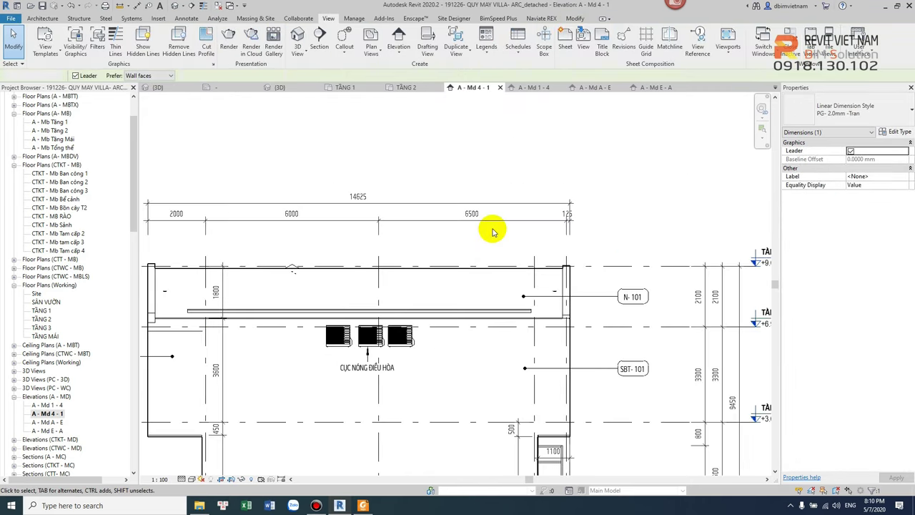
click(496, 218)
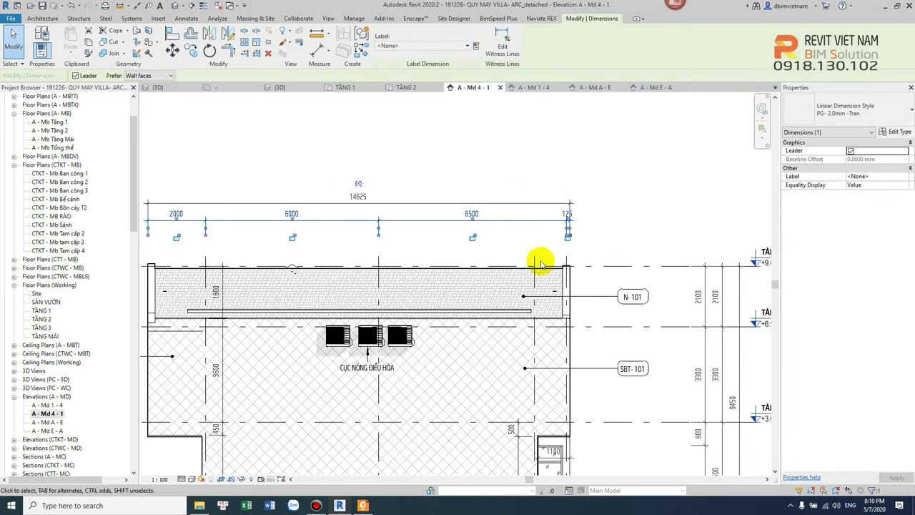
key(f)
key(r)
key(Escape)
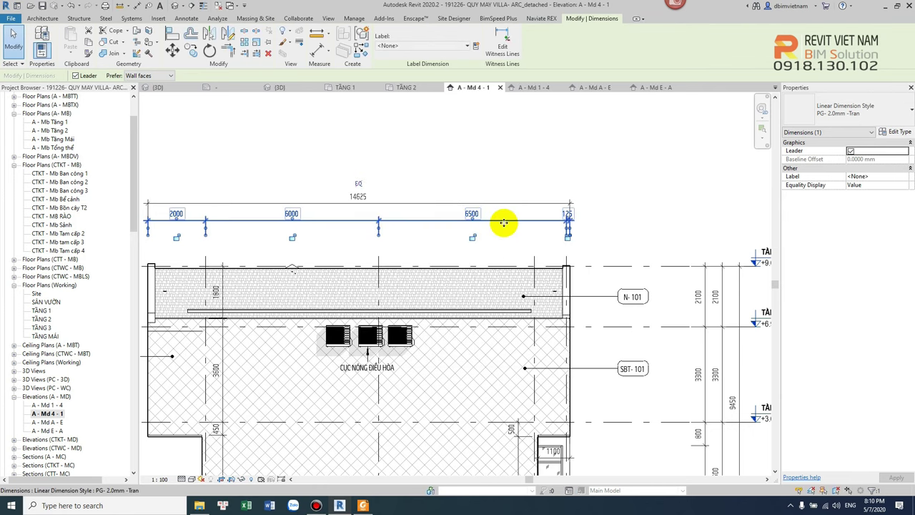
key(Delete)
Check the remaining 14625 overall dimension and the bottom 17439 overall dimension.
click(428, 204)
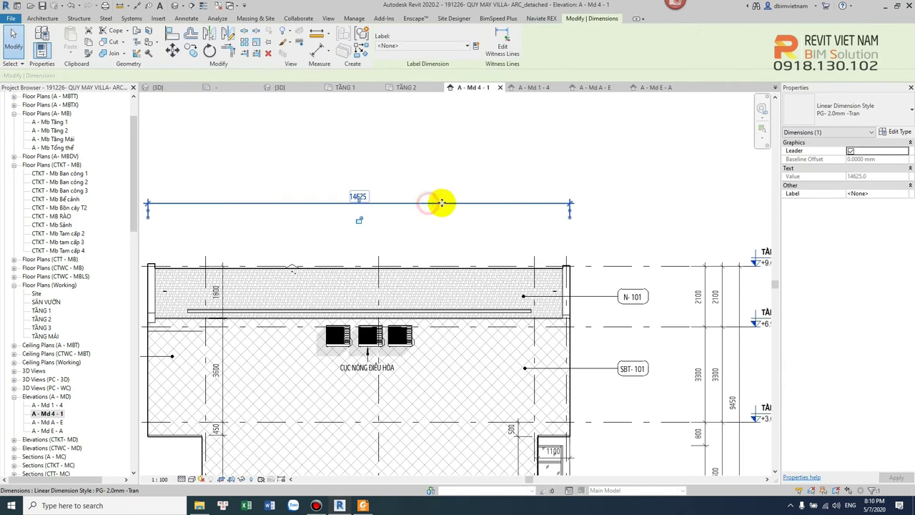
scroll(444, 203, down, 3)
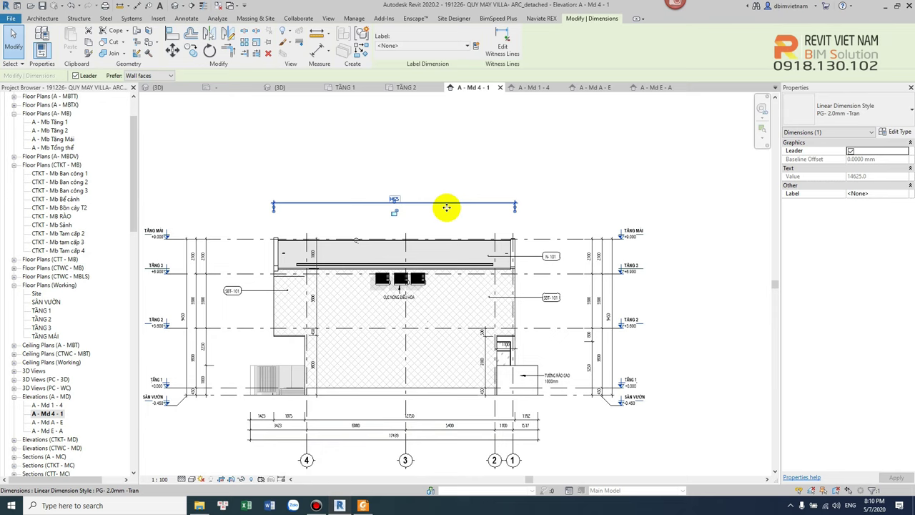
scroll(445, 208, up, 4)
scroll(518, 210, down, 3)
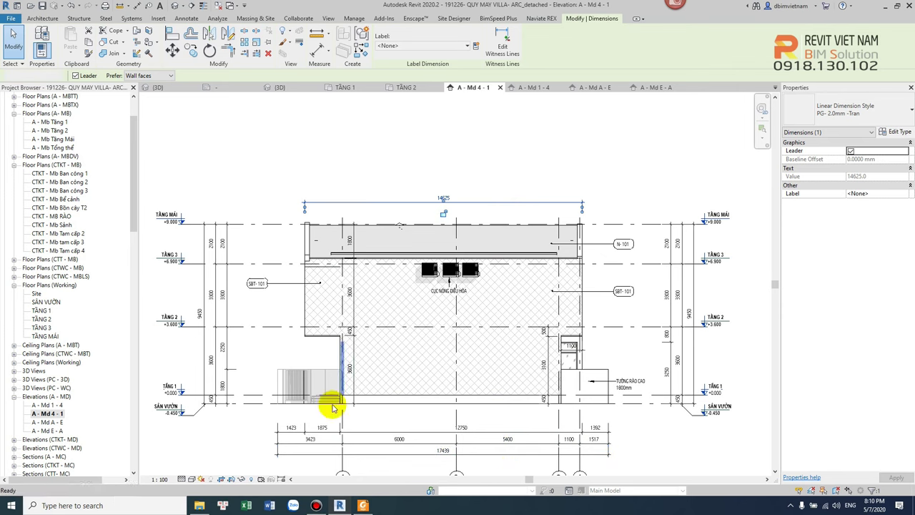
click(361, 466)
click(591, 448)
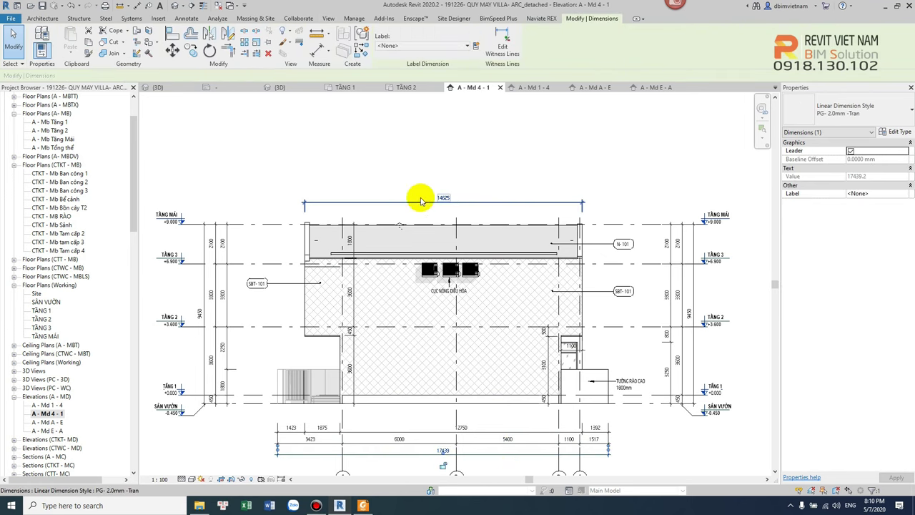
scroll(429, 201, up, 3)
Set the top 14625 overall dimension slightly lower and clear the selection.
click(373, 205)
click(375, 163)
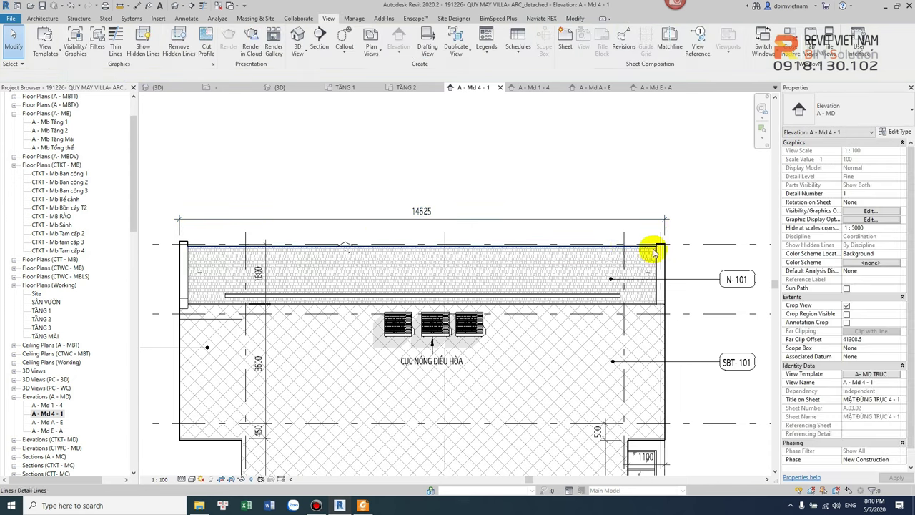
scroll(588, 200, down, 1)
scroll(465, 282, down, 2)
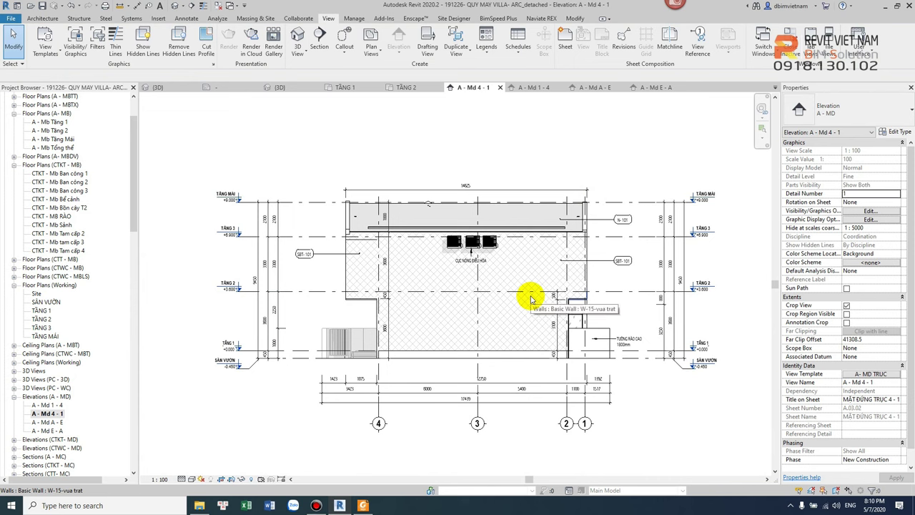
click(543, 192)
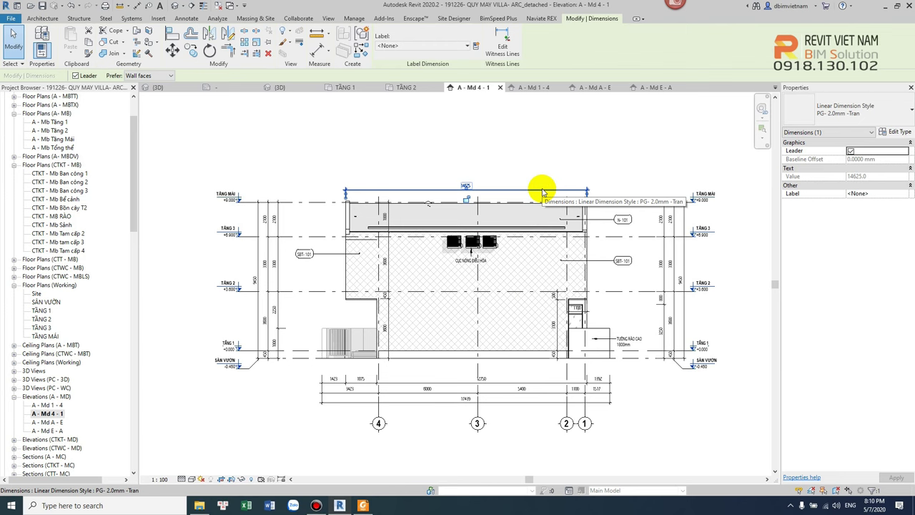
click(535, 133)
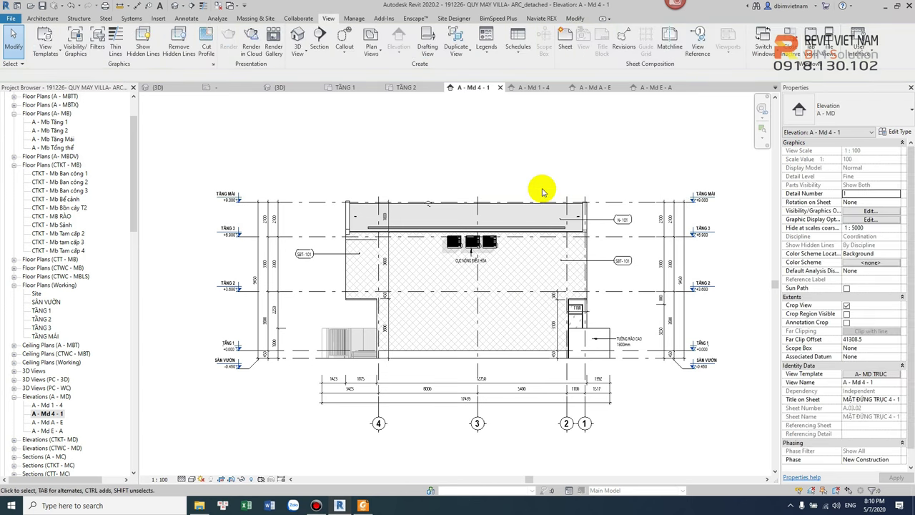
scroll(526, 316, down, 3)
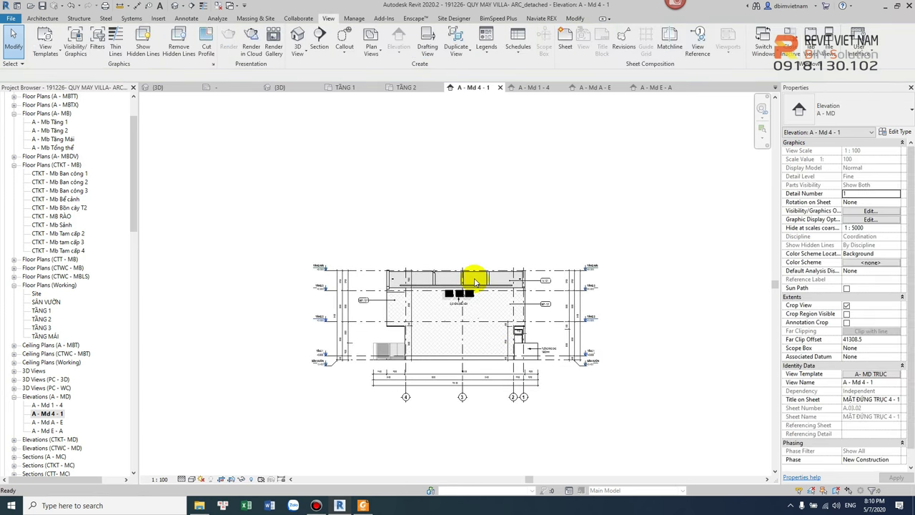
scroll(500, 290, up, 5)
scroll(510, 304, up, 2)
scroll(510, 314, down, 4)
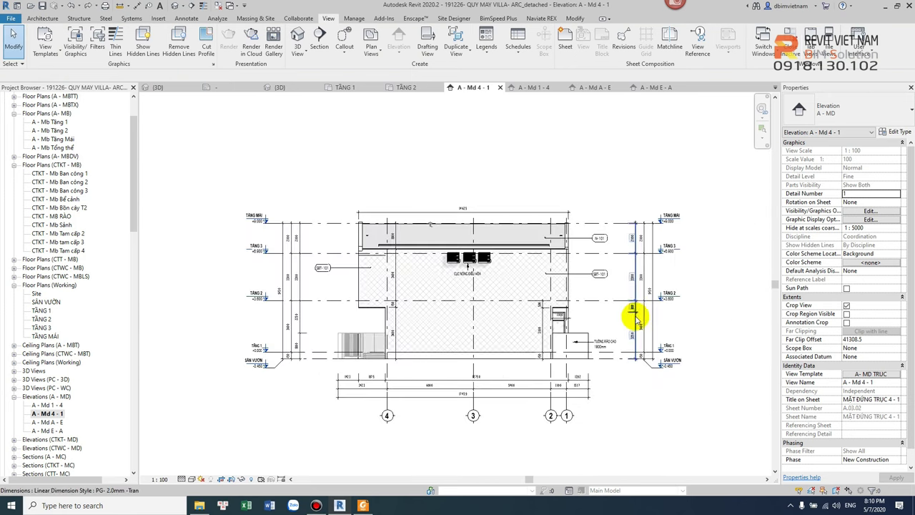
scroll(636, 316, up, 2)
click(650, 210)
scroll(326, 255, down, 2)
scroll(233, 257, up, 2)
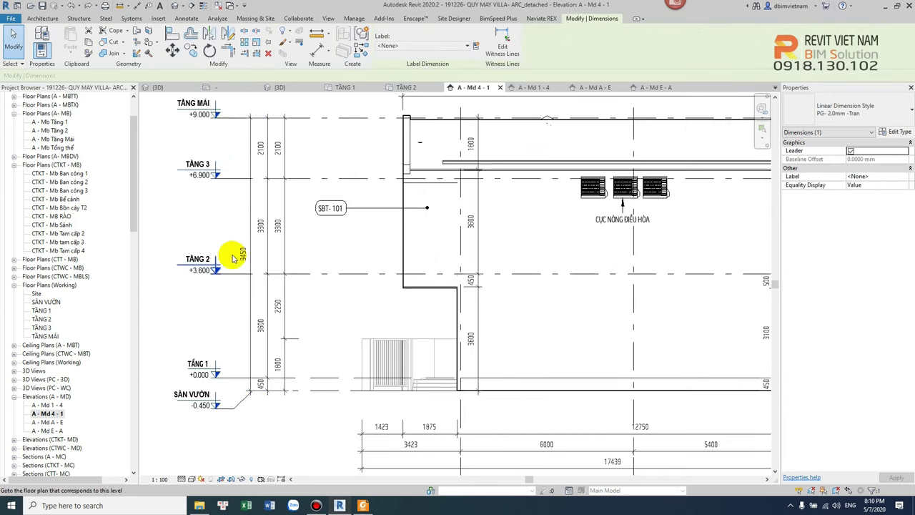
click(265, 255)
key(Escape)
scroll(249, 261, down, 3)
scroll(542, 265, up, 2)
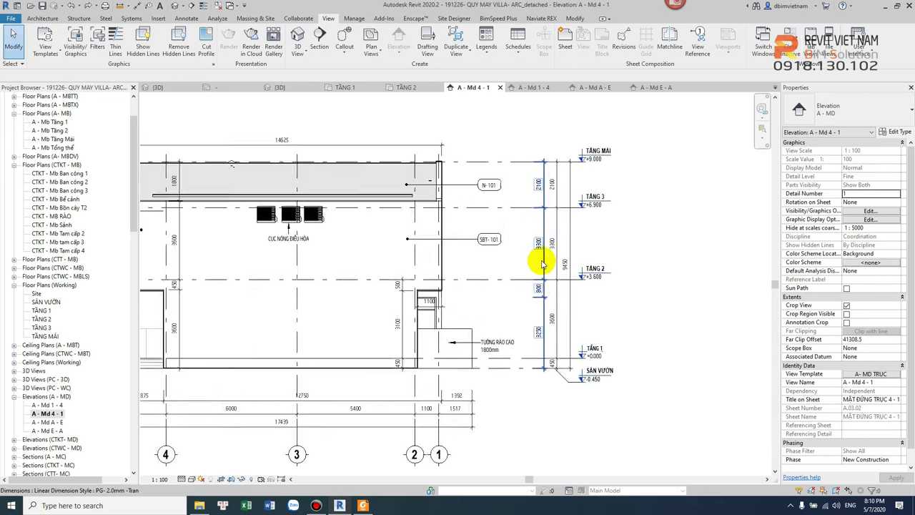
scroll(541, 265, up, 1)
click(559, 257)
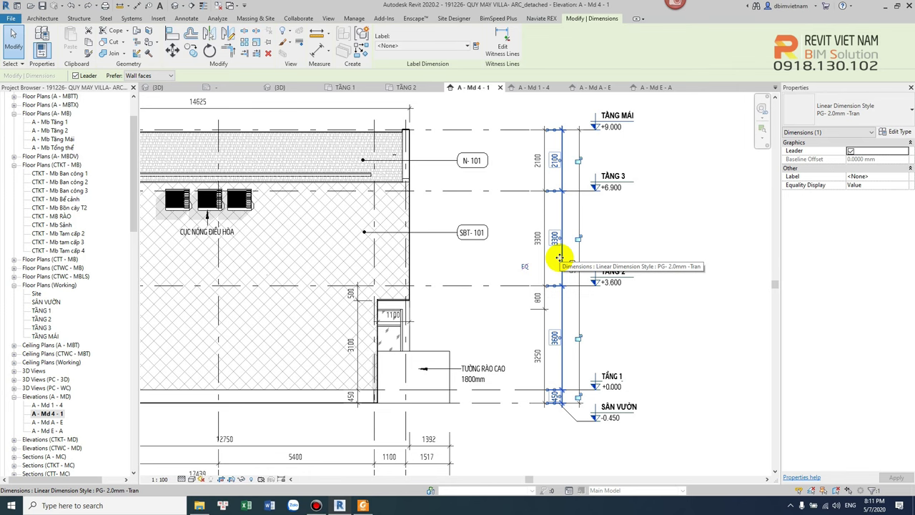
scroll(558, 257, down, 2)
middle_drag(698, 278, 703, 279)
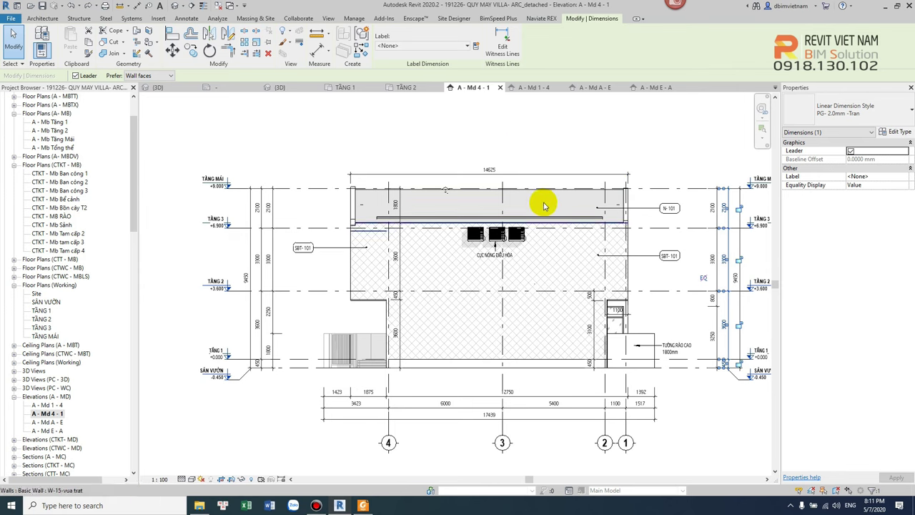
Draw a 22800-long vertical detail line (DL) along grid 3 and verify its length.
scroll(561, 218, down, 3)
click(531, 177)
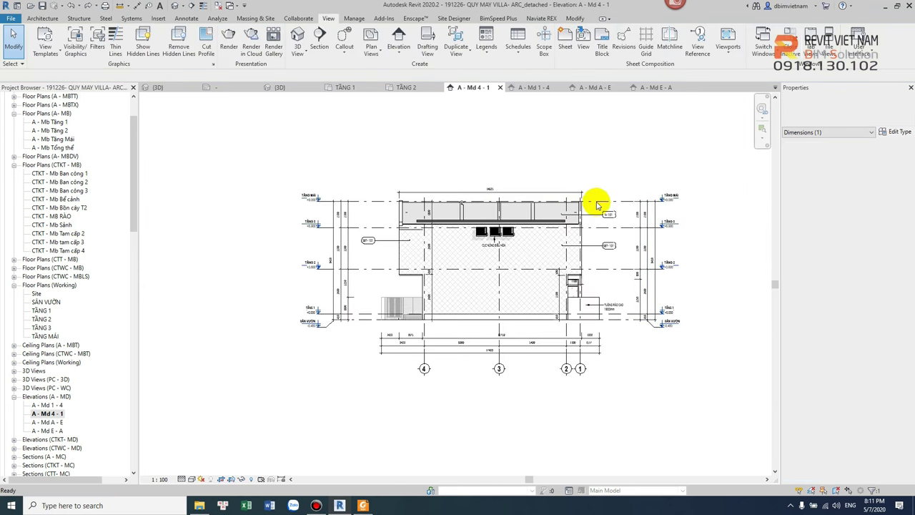
key(d)
key(l)
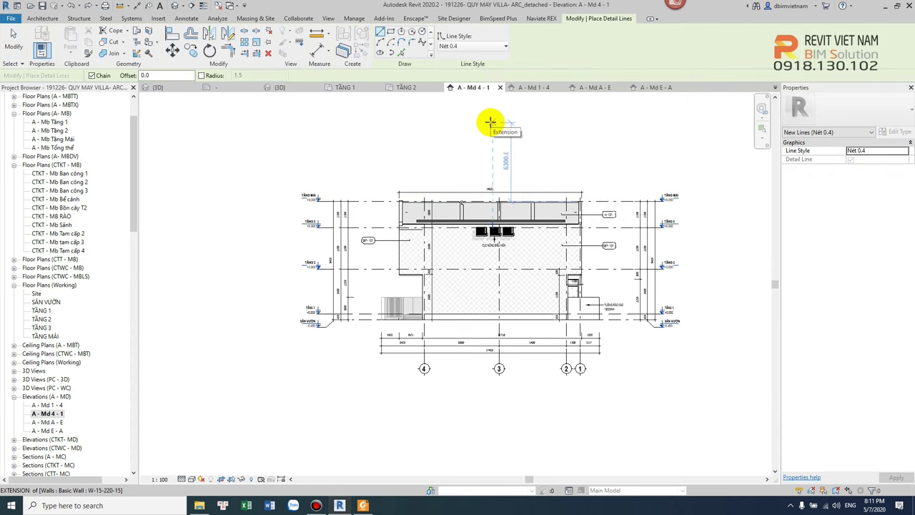
click(484, 408)
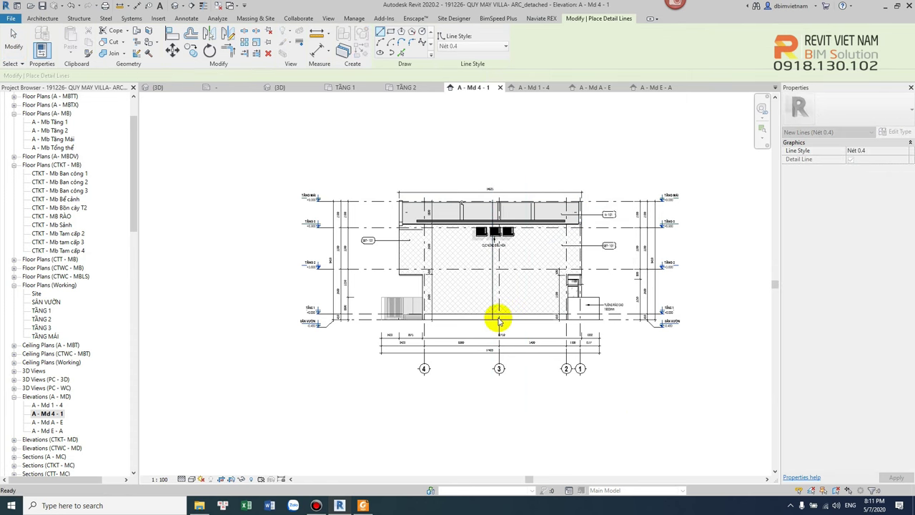
scroll(499, 319, up, 4)
key(Escape)
click(488, 315)
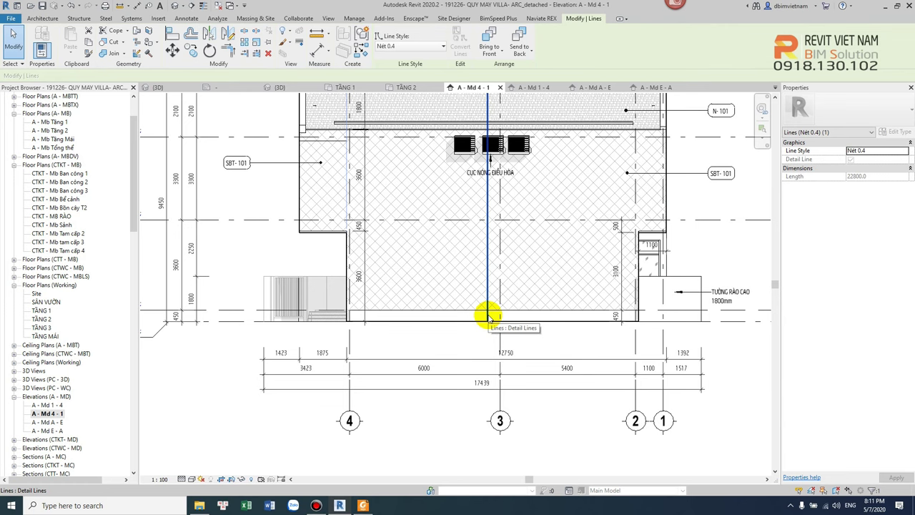
key(Escape)
scroll(486, 318, down, 3)
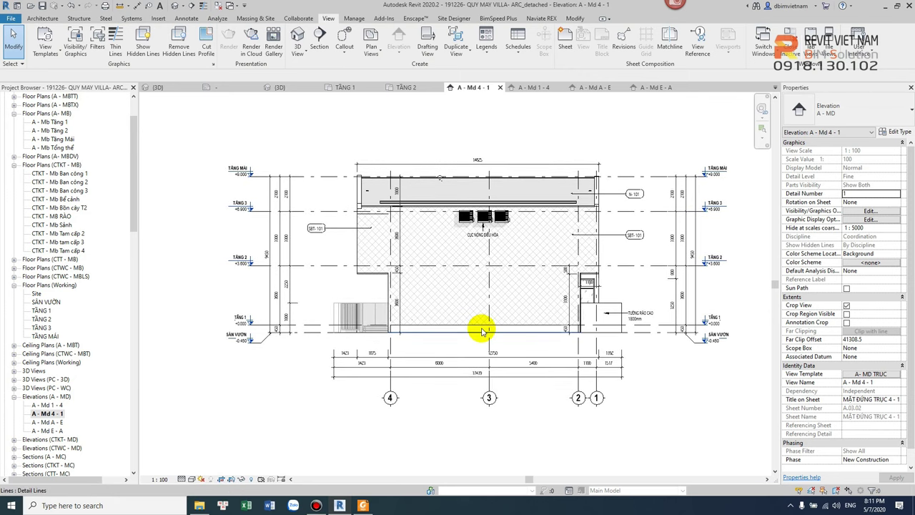
Open the A - Md A - E elevation and pan across its dimension strings and level tags.
double_click(46, 423)
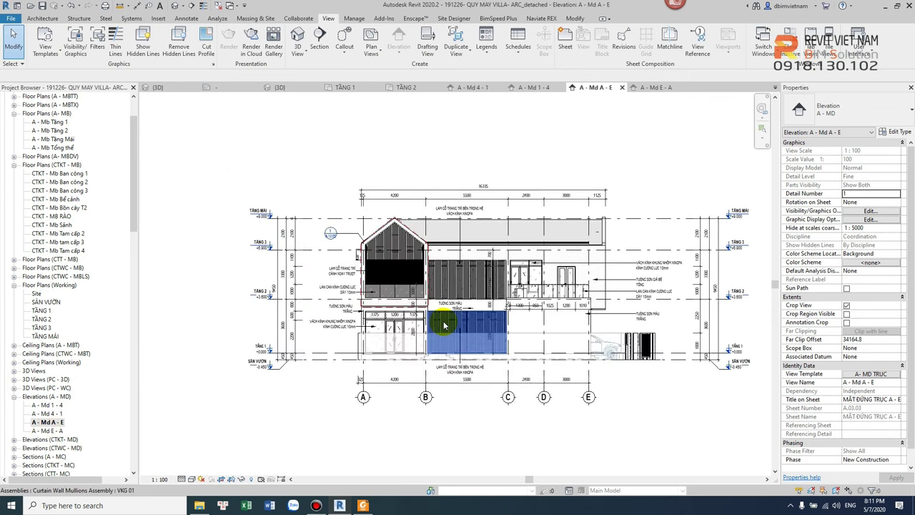
scroll(443, 321, up, 2)
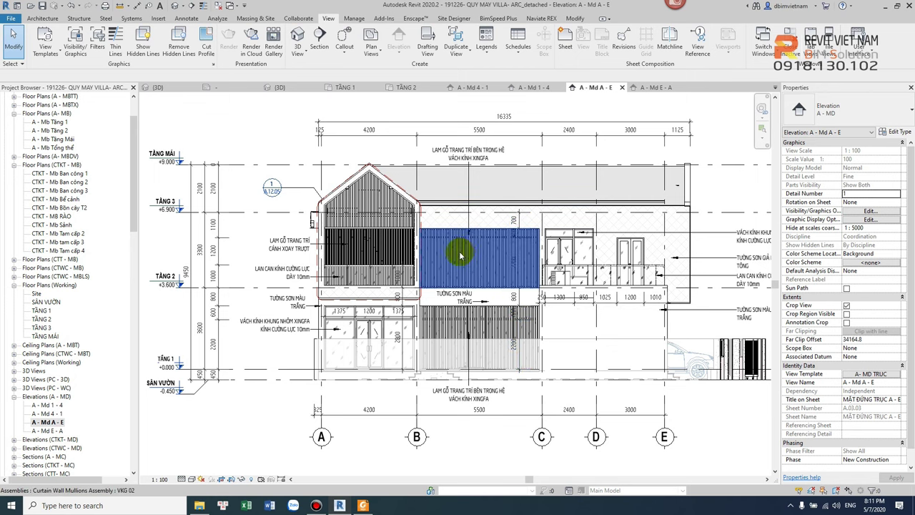
middle_drag(622, 265, 406, 266)
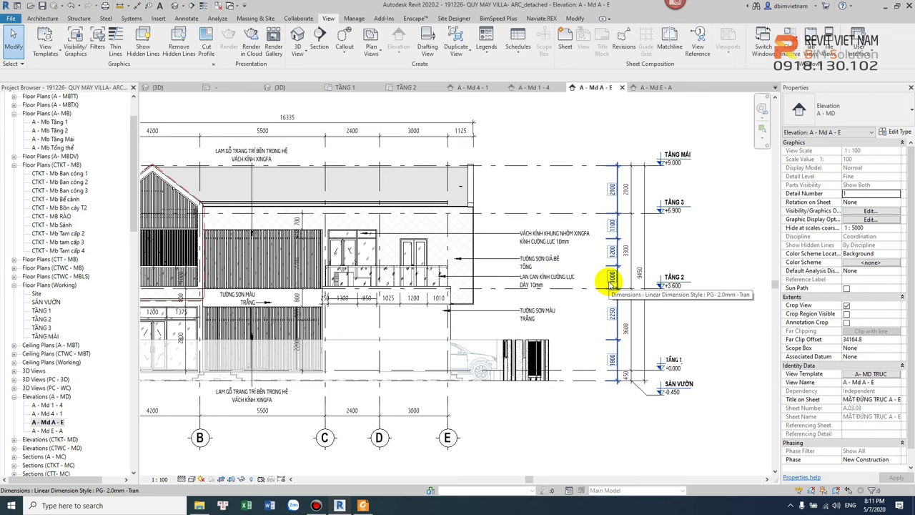
scroll(577, 197, down, 2)
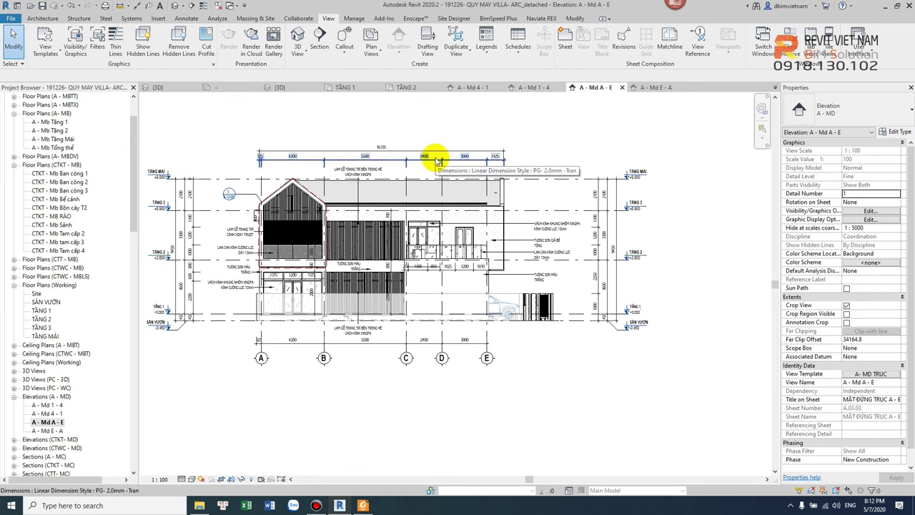
scroll(245, 253, up, 3)
middle_drag(246, 253, 283, 256)
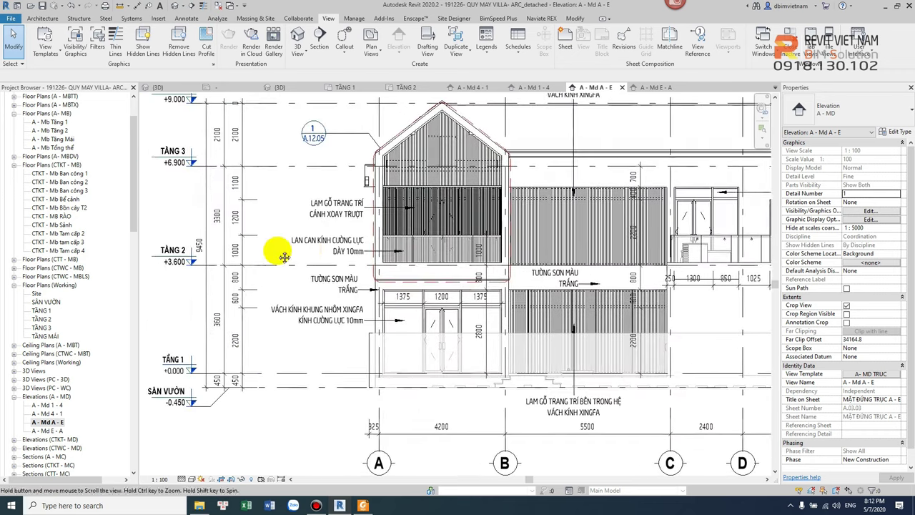
scroll(656, 259, down, 3)
scroll(661, 273, up, 4)
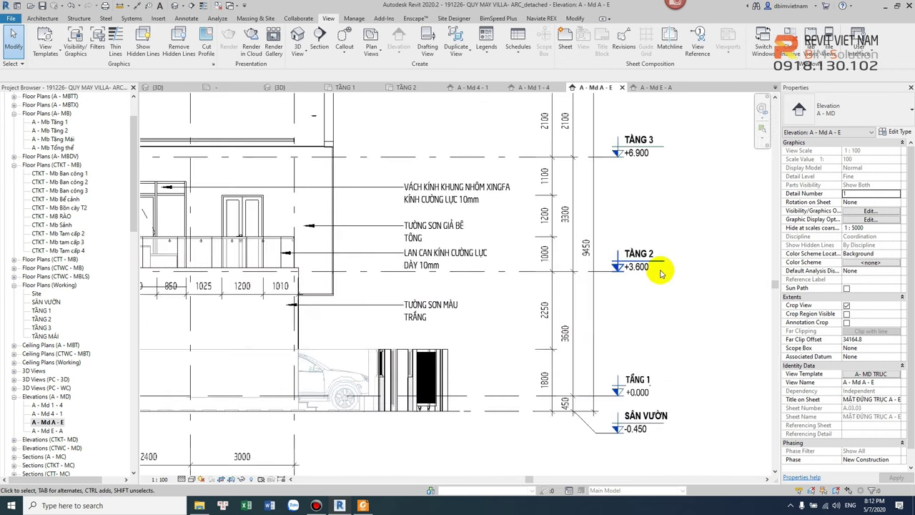
Inspect the right vertical level dimensions, including the 9450 overall height chain.
click(574, 272)
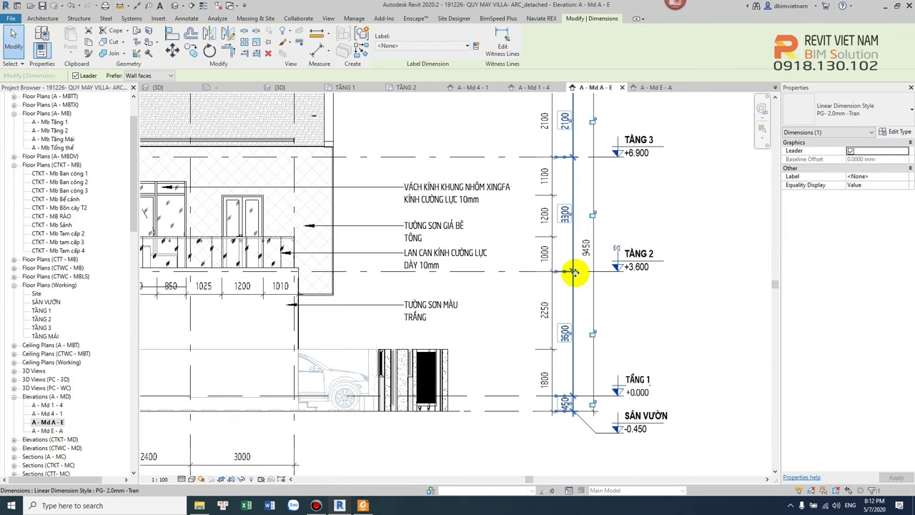
key(Escape)
scroll(584, 202, down, 2)
click(589, 212)
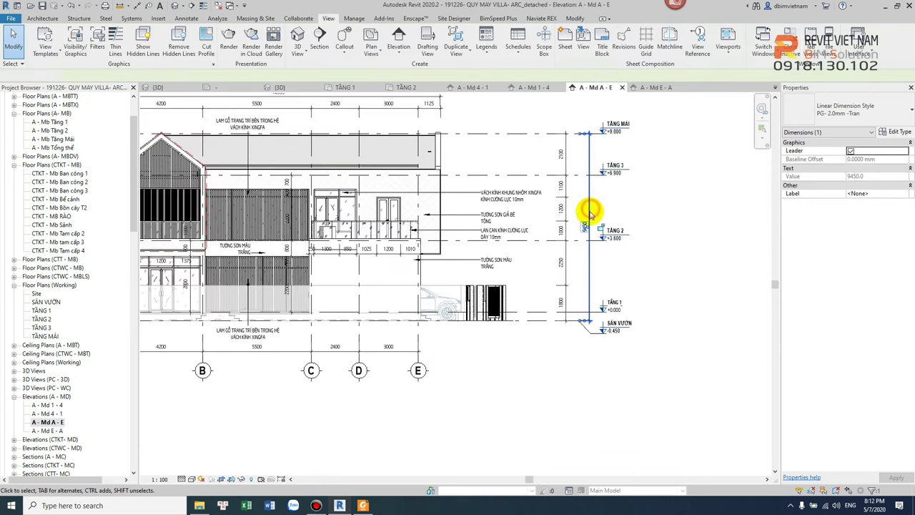
key(Escape)
scroll(590, 209, down, 2)
scroll(653, 317, up, 3)
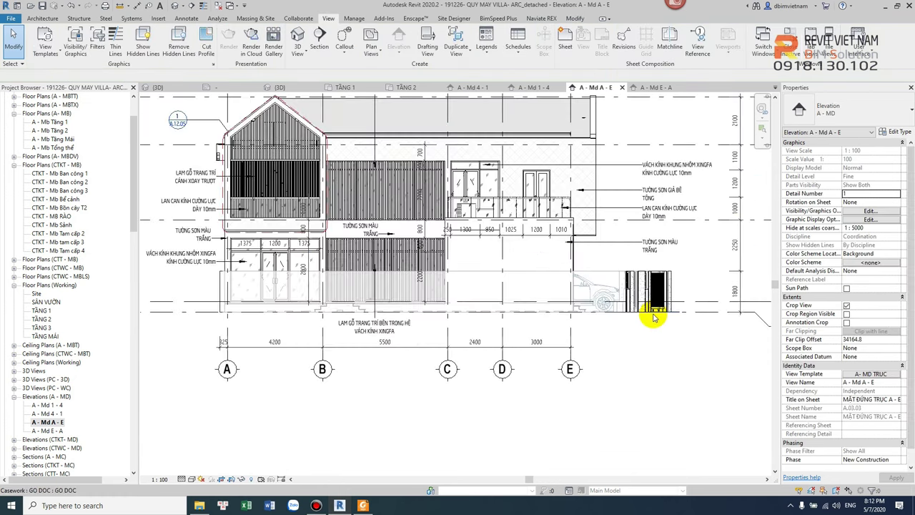
scroll(653, 316, up, 2)
scroll(556, 310, down, 2)
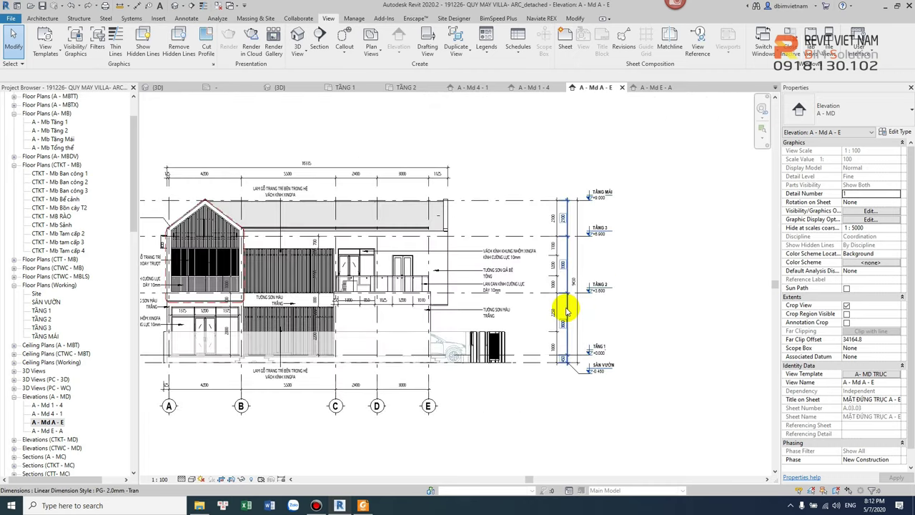
click(576, 309)
scroll(514, 306, down, 1)
scroll(255, 273, up, 3)
key(Escape)
scroll(377, 190, down, 2)
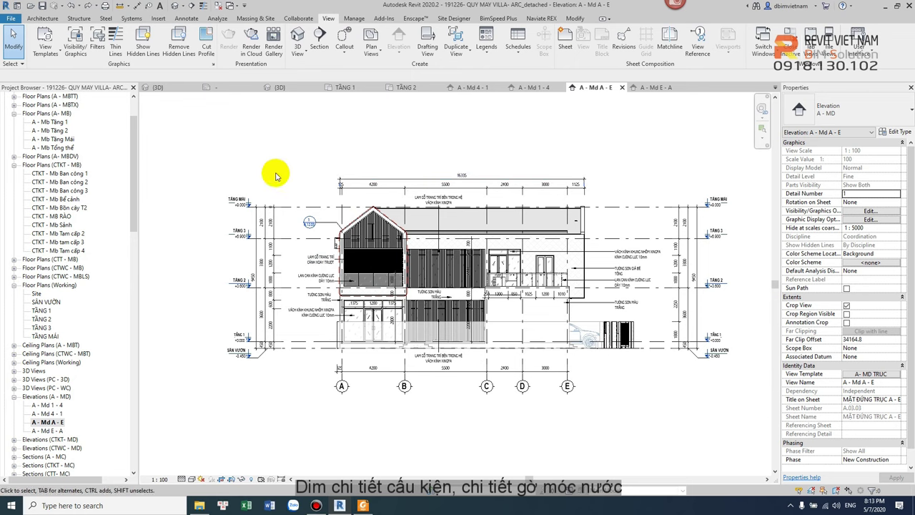
Inspect the left level dimension chain, starting and then cancelling Edit Witness Lines.
scroll(271, 239, up, 3)
click(263, 230)
scroll(283, 230, up, 2)
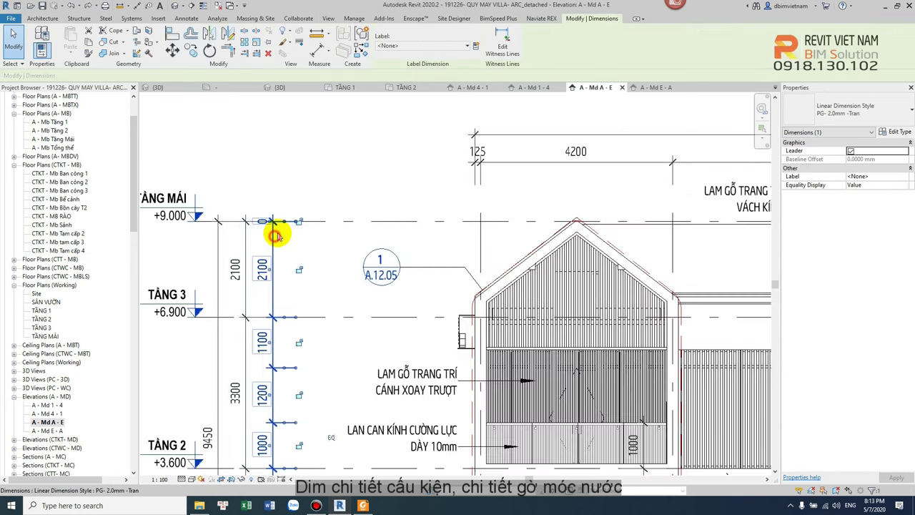
click(498, 51)
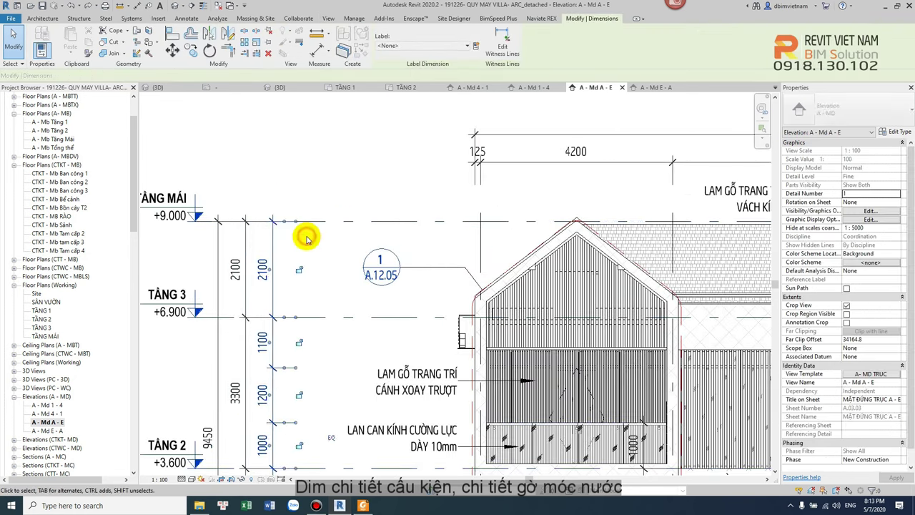
scroll(307, 239, down, 3)
key(Escape)
scroll(214, 260, down, 2)
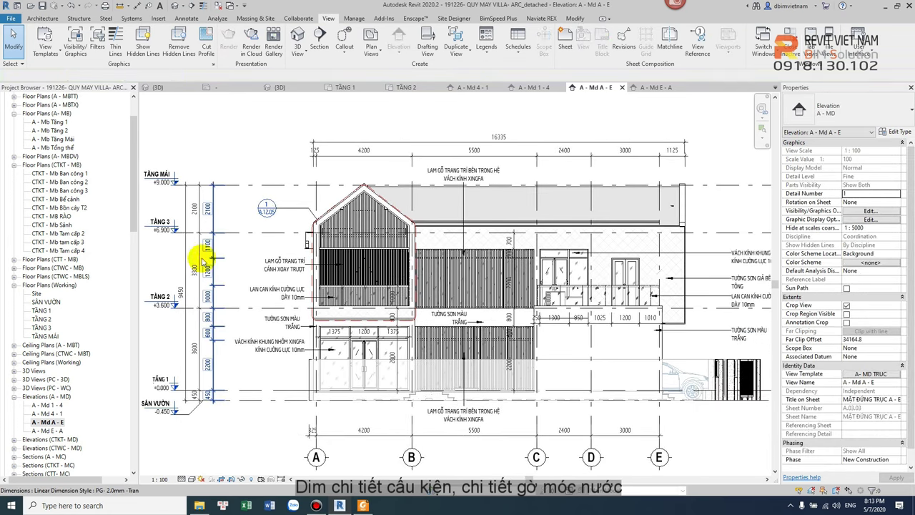
scroll(262, 263, down, 2)
scroll(521, 260, up, 1)
scroll(582, 260, up, 2)
Delete the right-side 9450 overall dimension and review the remaining vertical level chain.
click(596, 266)
key(Delete)
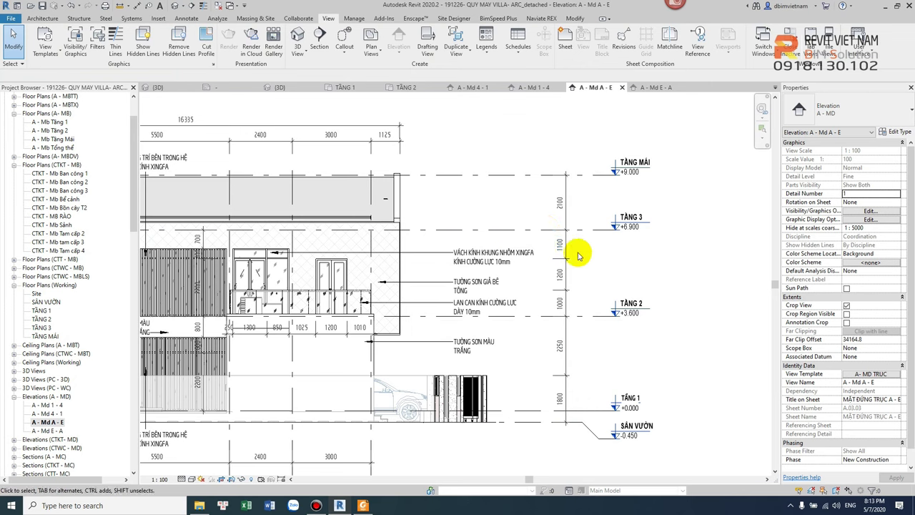
click(574, 206)
scroll(388, 272, down, 1)
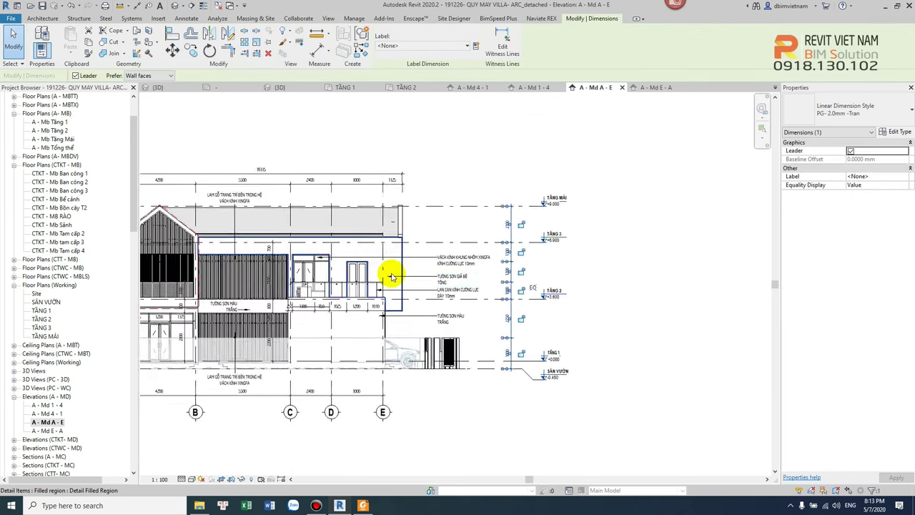
scroll(378, 198, down, 1)
scroll(224, 249, up, 3)
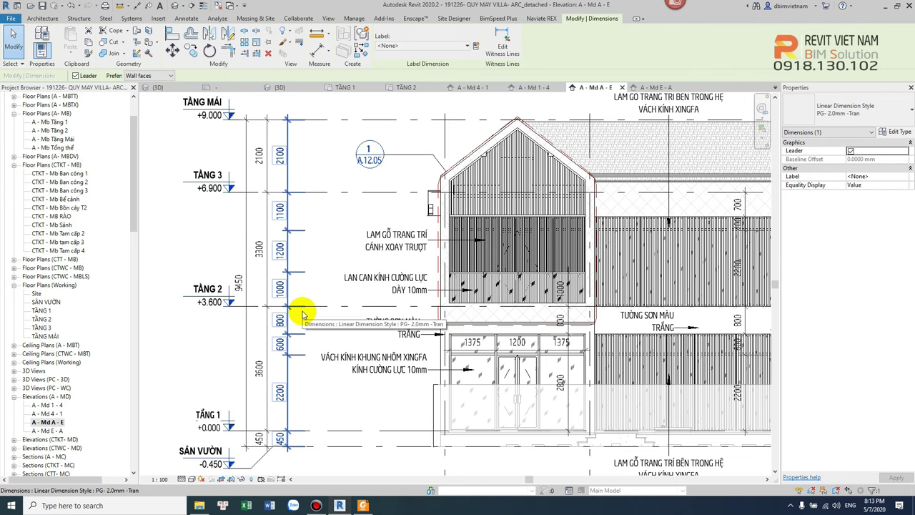
scroll(302, 314, down, 1)
scroll(301, 300, down, 3)
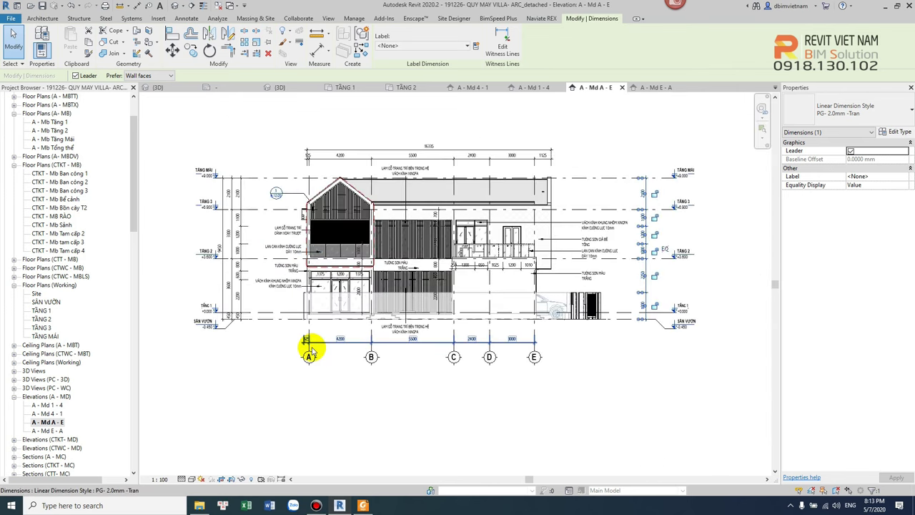
Review the left vertical, bottom grid and top dimension chains of the elevation.
click(241, 253)
click(461, 344)
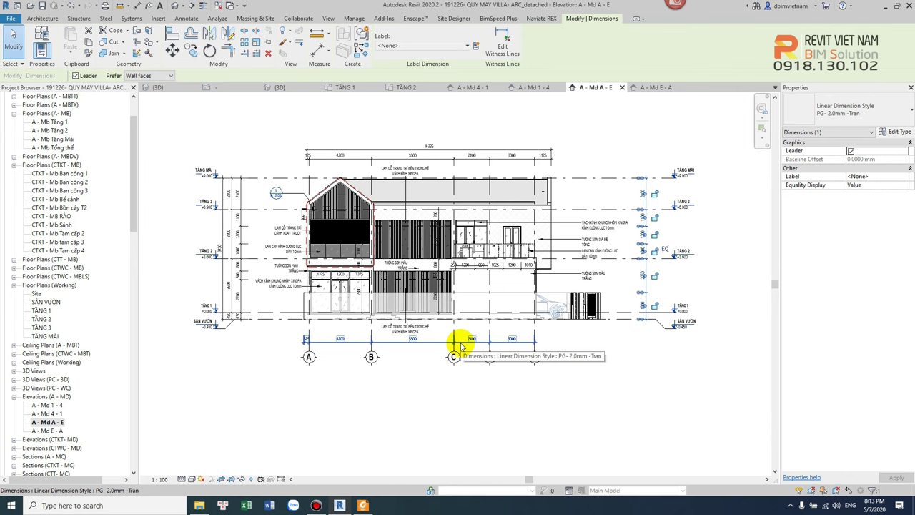
scroll(438, 162, up, 3)
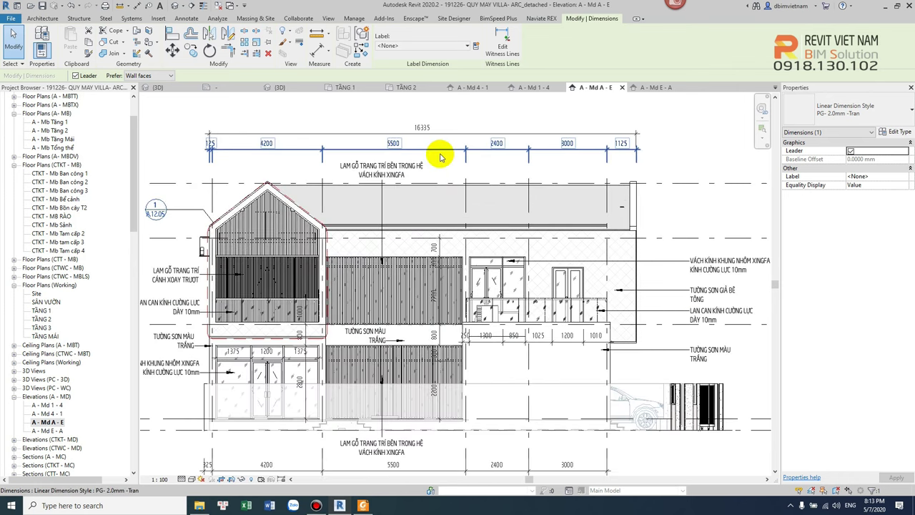
click(568, 158)
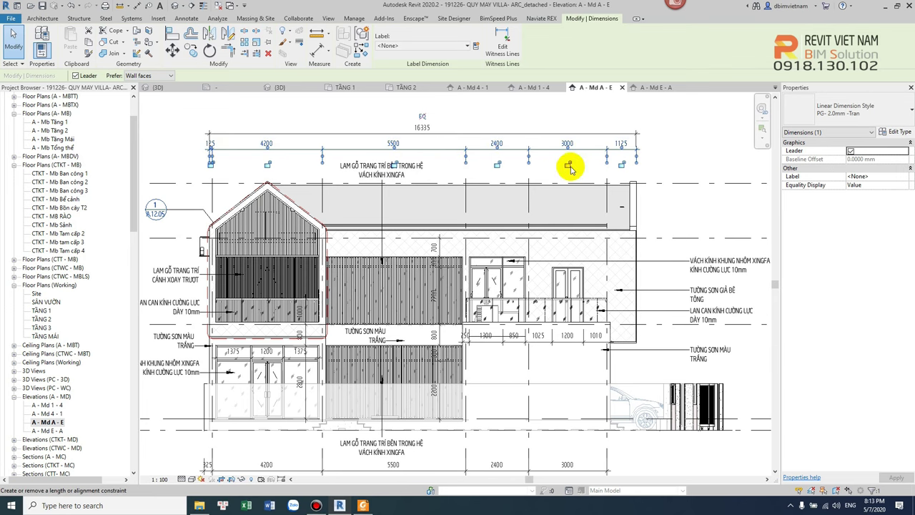
key(Escape)
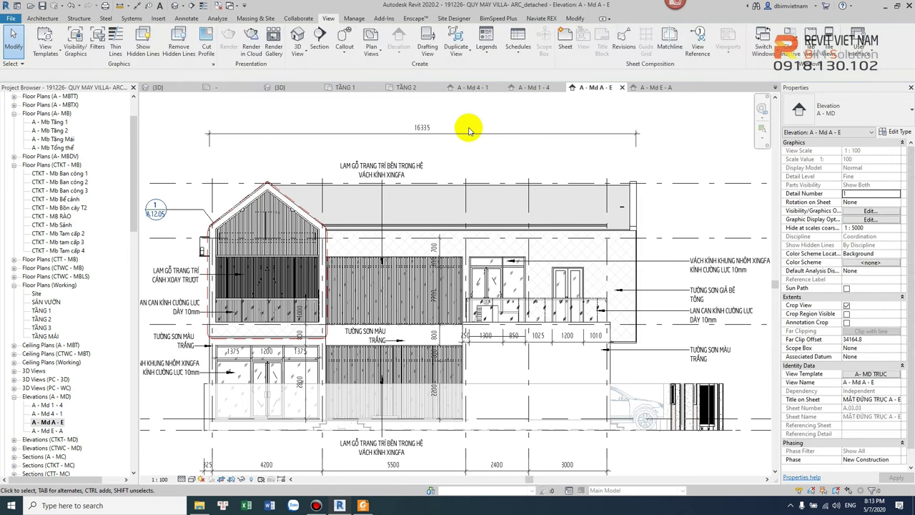
scroll(475, 141, down, 2)
scroll(541, 311, up, 1)
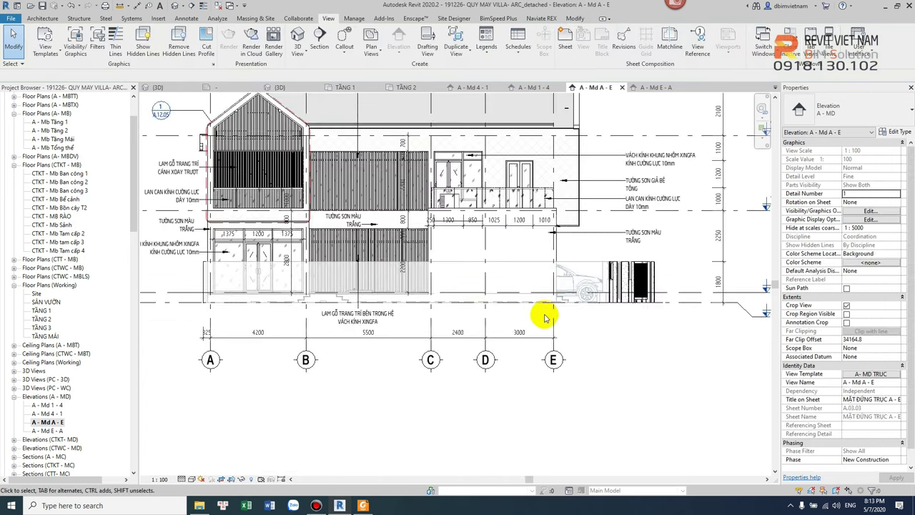
Nudge the bottom grid chain up and move the 16335 overall dimension down near the grid bubbles.
click(498, 342)
drag(499, 342, 499, 326)
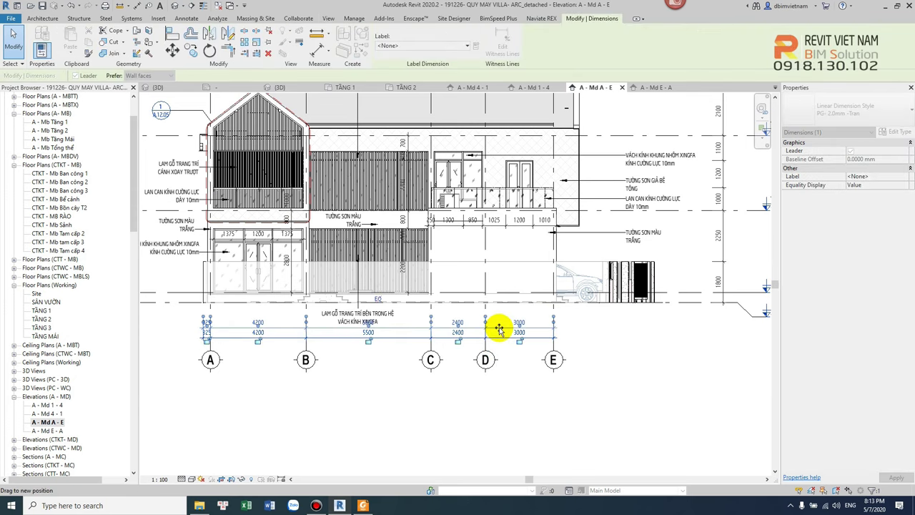
key(Escape)
scroll(420, 337, down, 1)
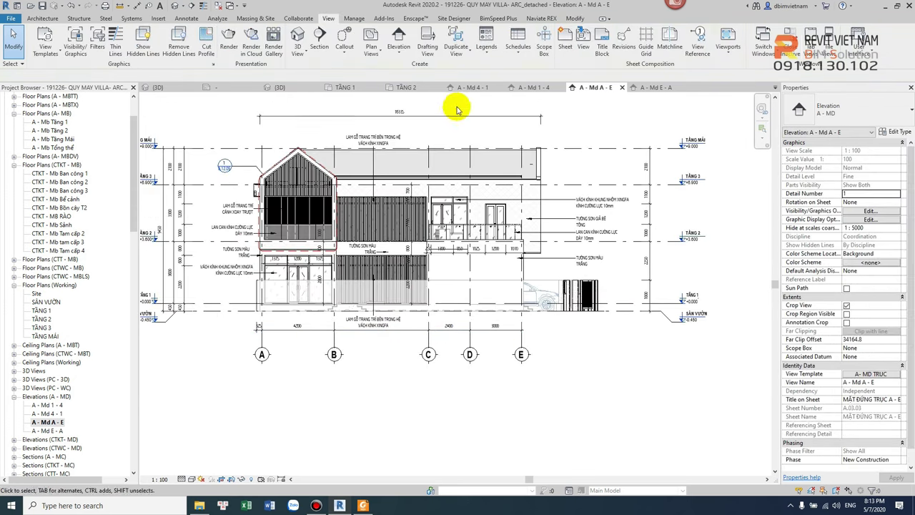
drag(475, 114, 517, 337)
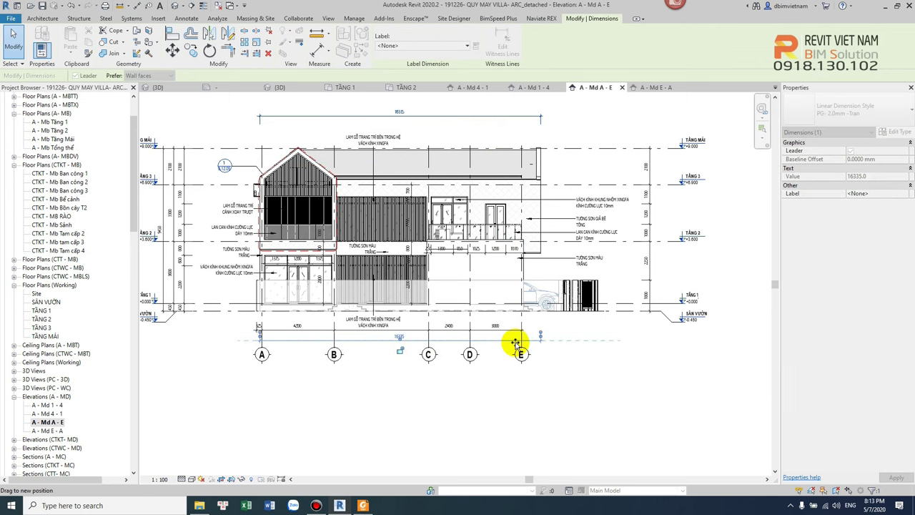
scroll(461, 383, up, 1)
key(Escape)
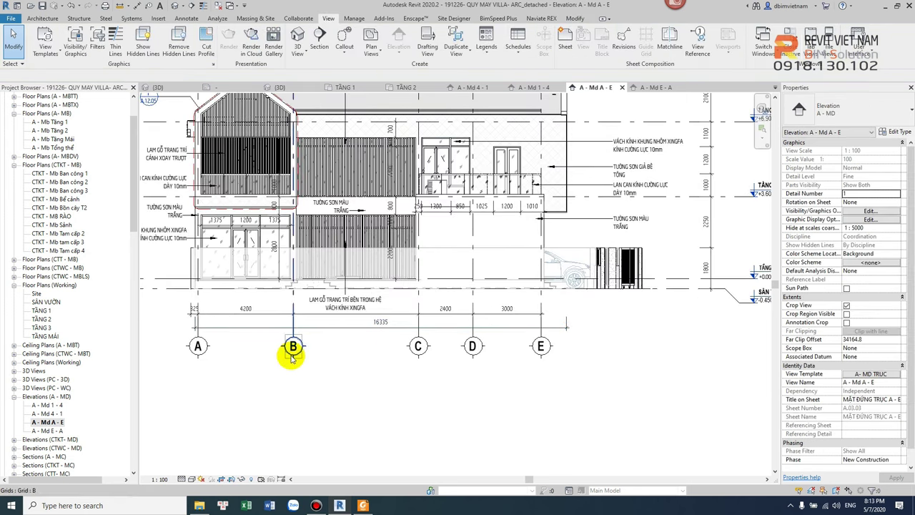
Re-pick the overall dimension's left reference past grid A so it reads 16535.
click(251, 322)
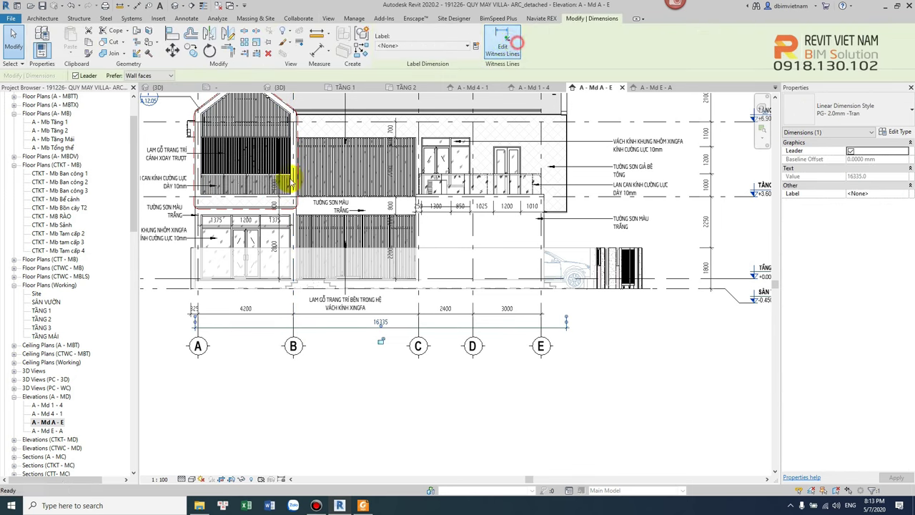
key(Escape)
scroll(191, 275, up, 1)
scroll(191, 273, up, 2)
drag(192, 273, 212, 325)
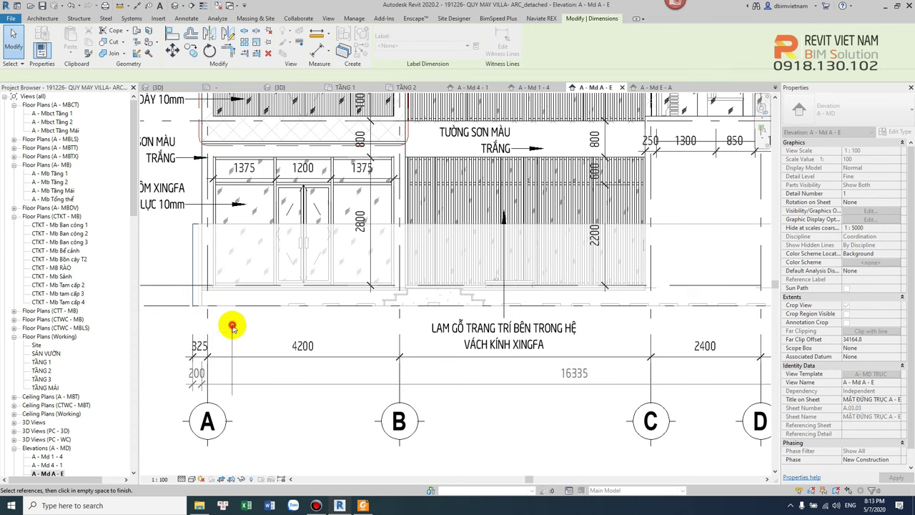
drag(211, 326, 232, 375)
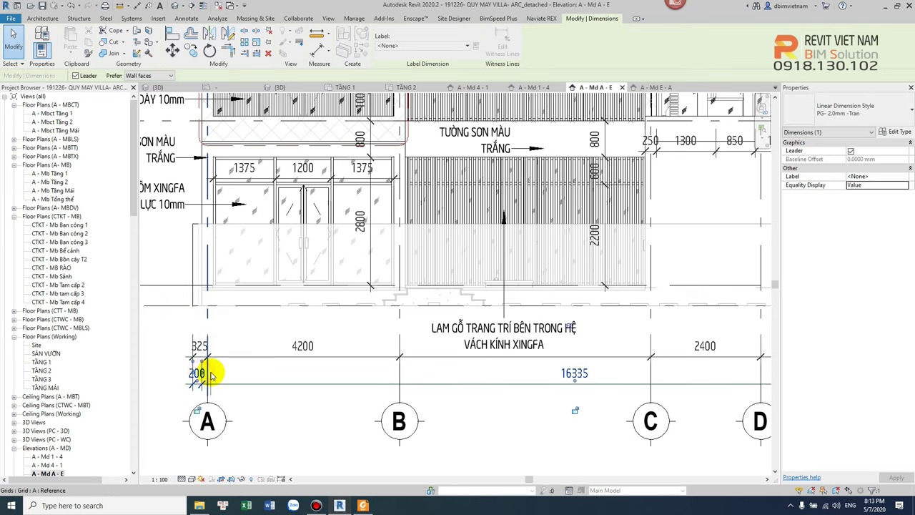
click(204, 327)
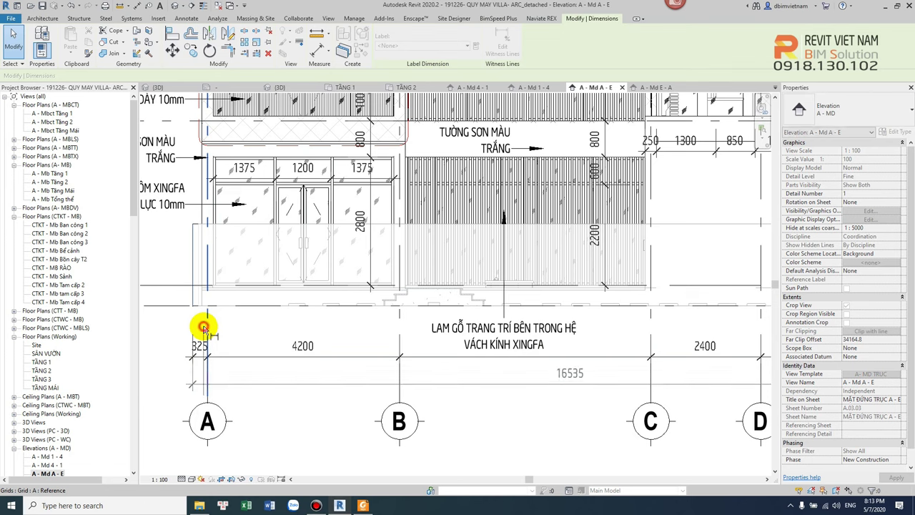
scroll(241, 327, down, 2)
click(272, 363)
scroll(607, 375, up, 2)
Move the 250–1010 chain dimension lower on the façade.
scroll(582, 370, down, 1)
middle_drag(588, 370, 637, 364)
click(617, 212)
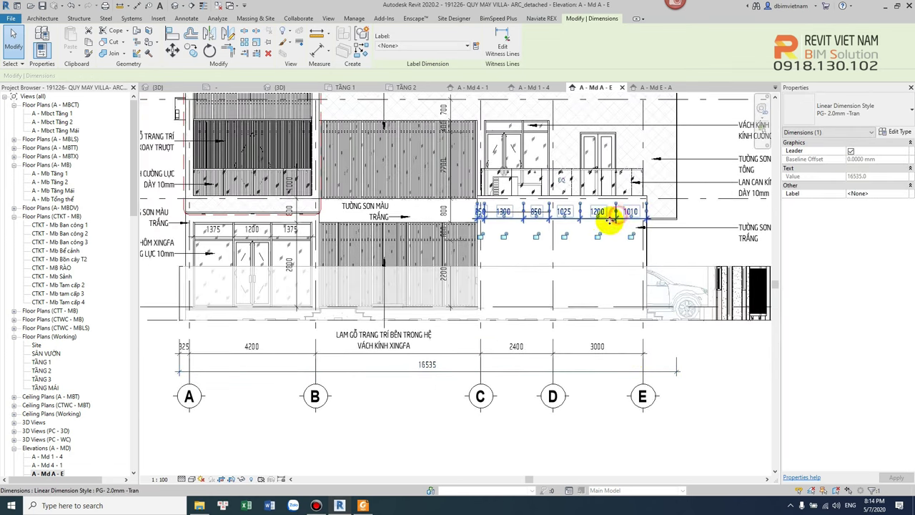
scroll(610, 220, up, 1)
scroll(609, 220, down, 1)
key(Escape)
click(610, 218)
key(Escape)
scroll(607, 213, up, 2)
click(607, 213)
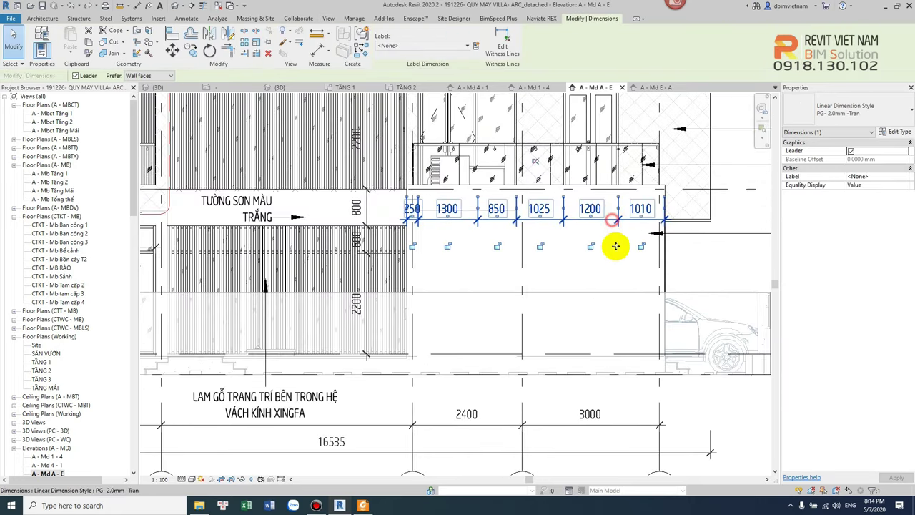
drag(614, 241, 641, 259)
key(Escape)
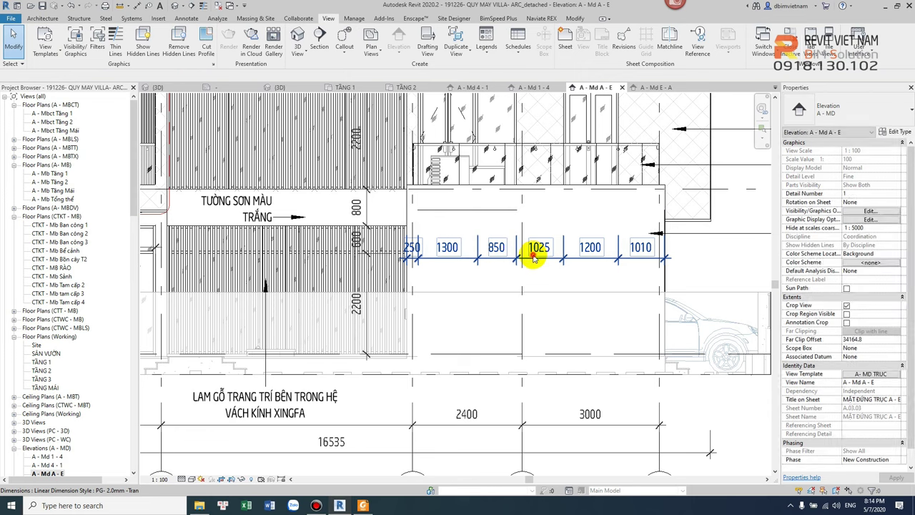
Add a right wall edge reference to the chain and shift it so the ends read 1025 and 1000.
click(532, 258)
scroll(528, 255, down, 1)
scroll(527, 264, down, 1)
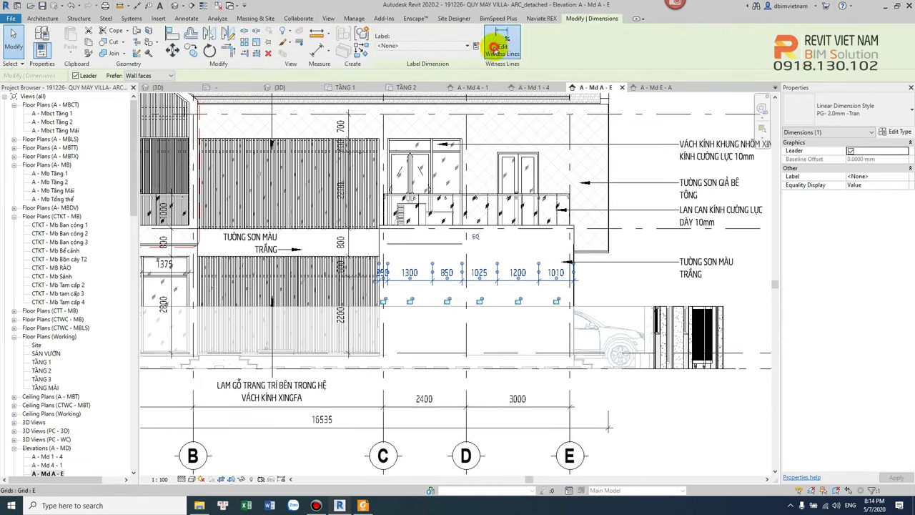
click(494, 48)
scroll(629, 243, up, 2)
click(598, 204)
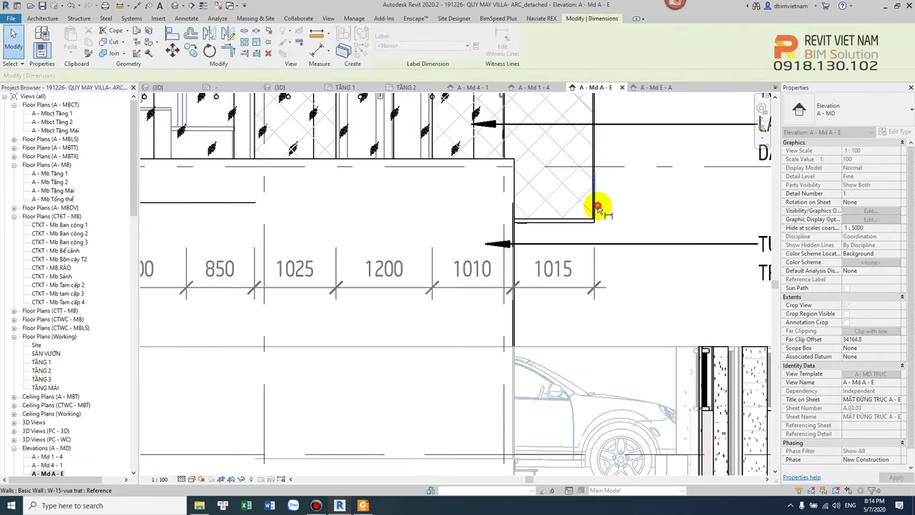
click(604, 284)
scroll(515, 284, up, 3)
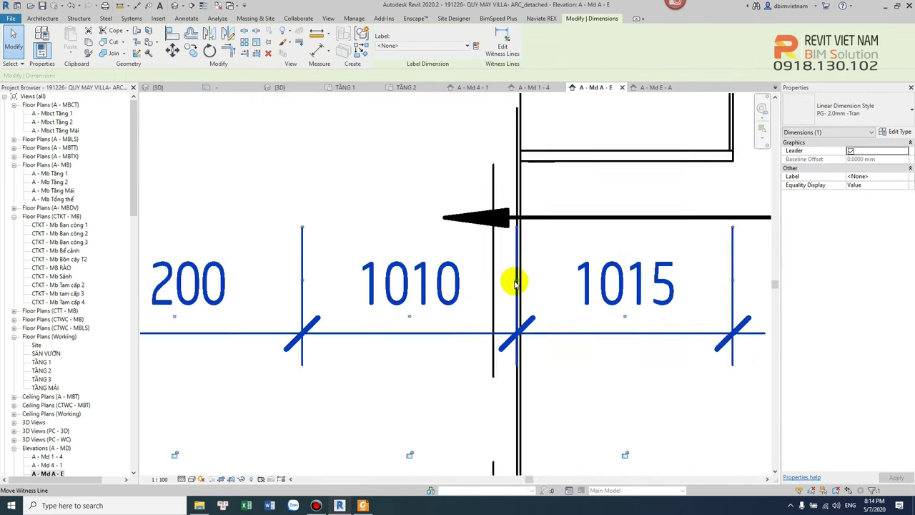
scroll(514, 282, up, 1)
drag(516, 280, 525, 281)
scroll(534, 281, down, 2)
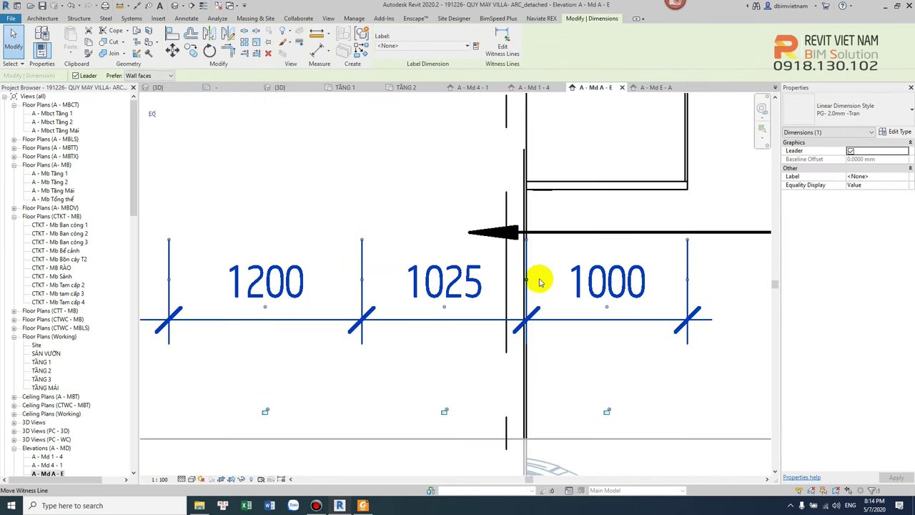
key(Escape)
Inspect the wall at the right corner of the elevation.
scroll(686, 267, down, 2)
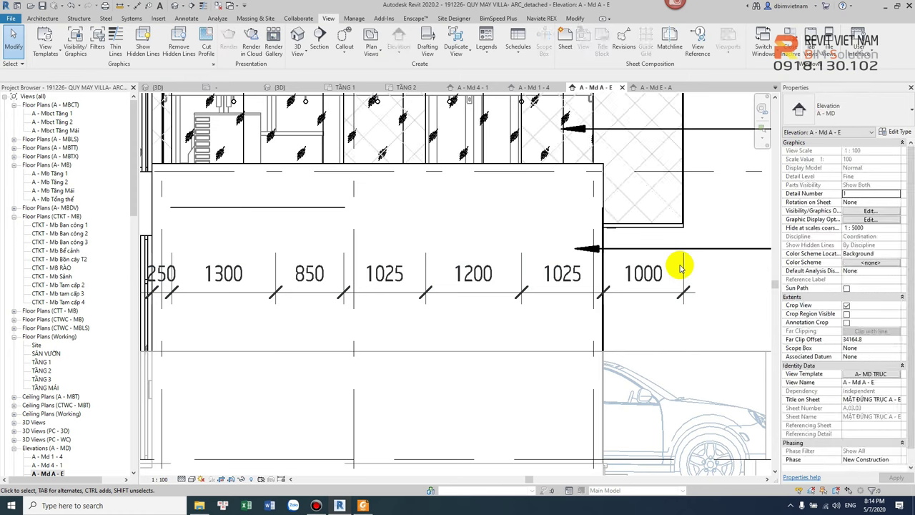
scroll(607, 204, up, 2)
scroll(594, 211, up, 1)
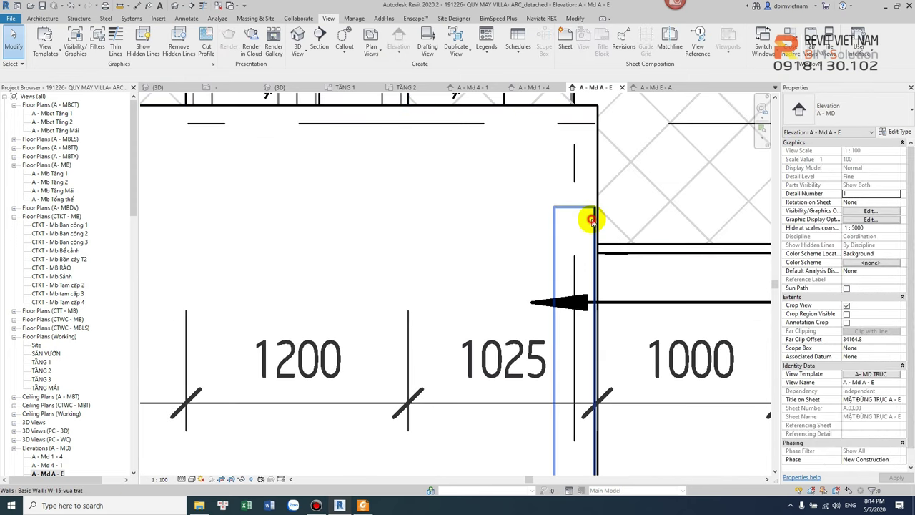
scroll(592, 220, down, 1)
scroll(607, 215, down, 2)
scroll(606, 214, up, 2)
scroll(614, 257, up, 3)
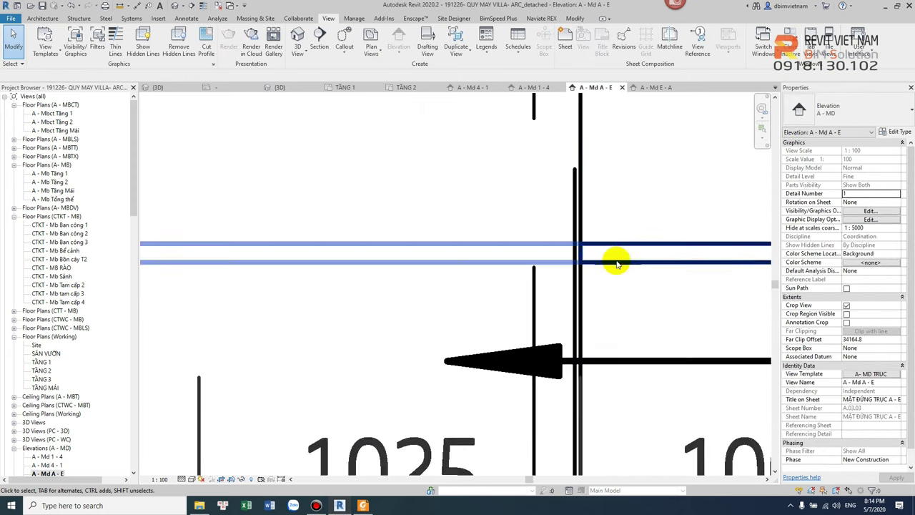
scroll(608, 243, up, 1)
click(593, 198)
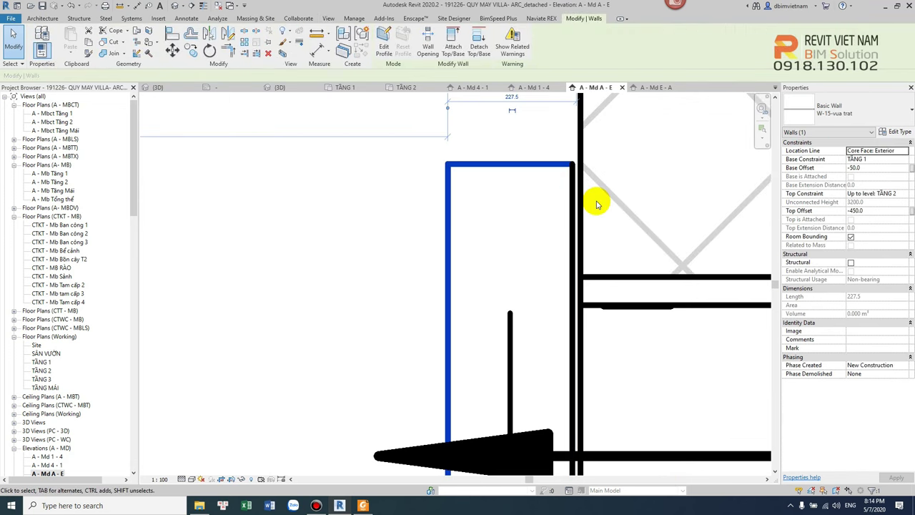
key(Escape)
scroll(586, 198, down, 1)
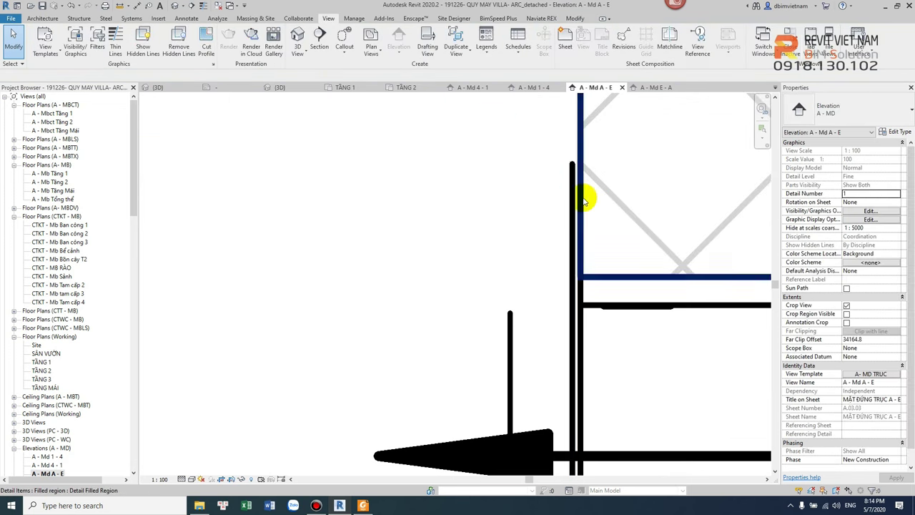
scroll(582, 193, down, 1)
scroll(579, 196, down, 1)
Toggle Thin Lines (TL) on to check the linework, then back to normal weights.
key(t)
key(l)
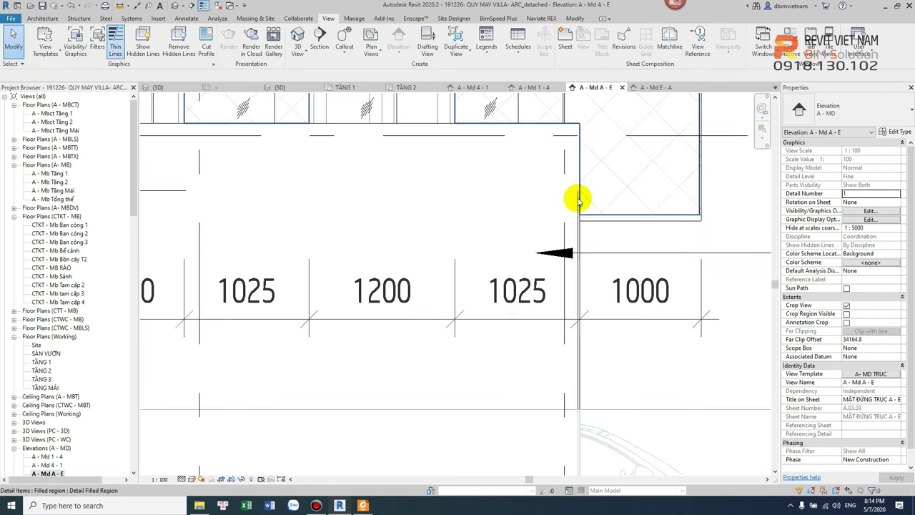
scroll(577, 201, up, 3)
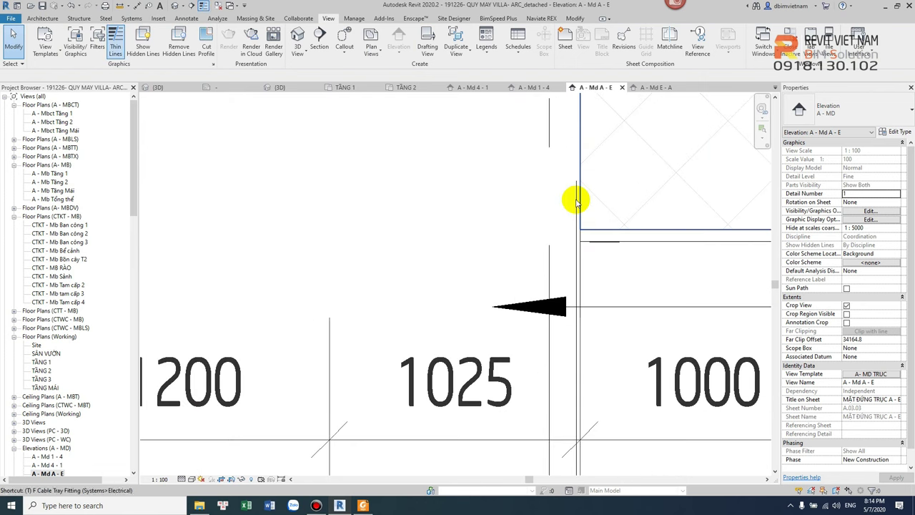
key(t)
key(l)
scroll(577, 200, down, 1)
scroll(593, 214, down, 1)
scroll(621, 218, up, 1)
Try moving the hatched filled region and check the ceiling line beside it.
click(638, 212)
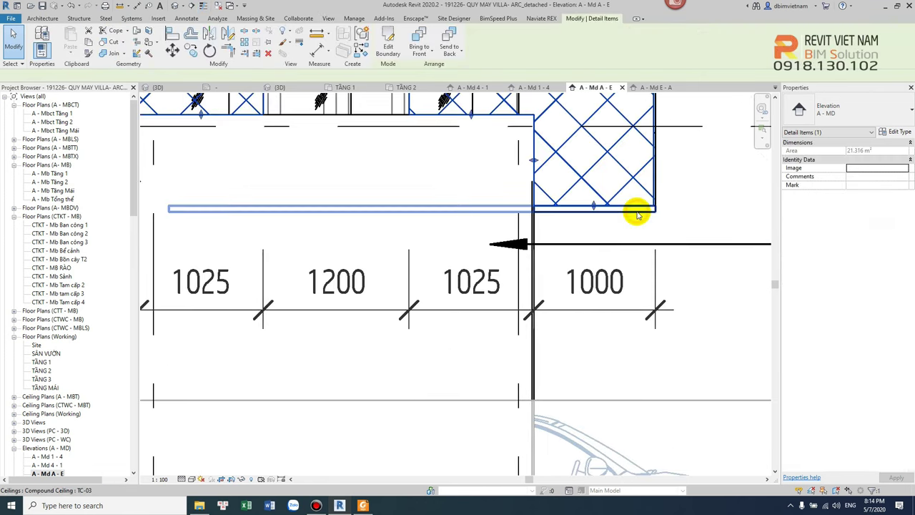
mouse_move(598, 205)
mouse_down()
mouse_move(594, 214)
mouse_move(627, 231)
mouse_up()
click(626, 206)
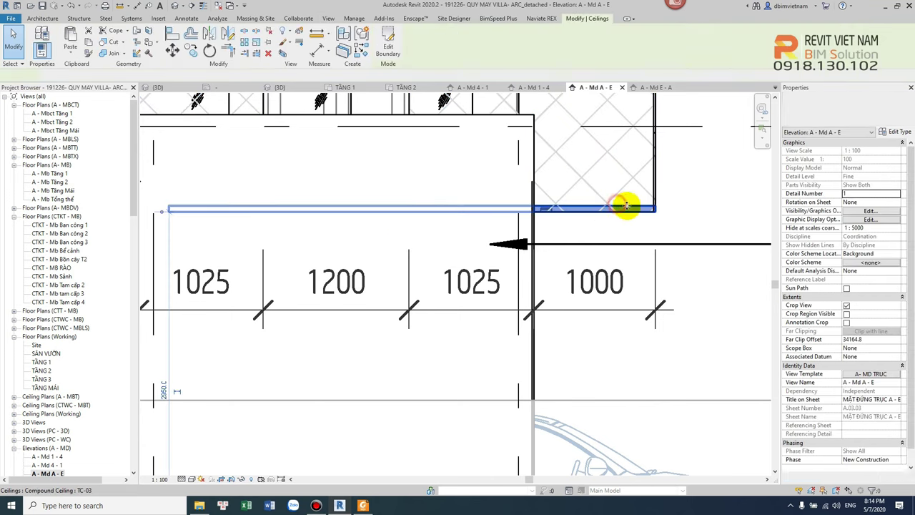
key(Escape)
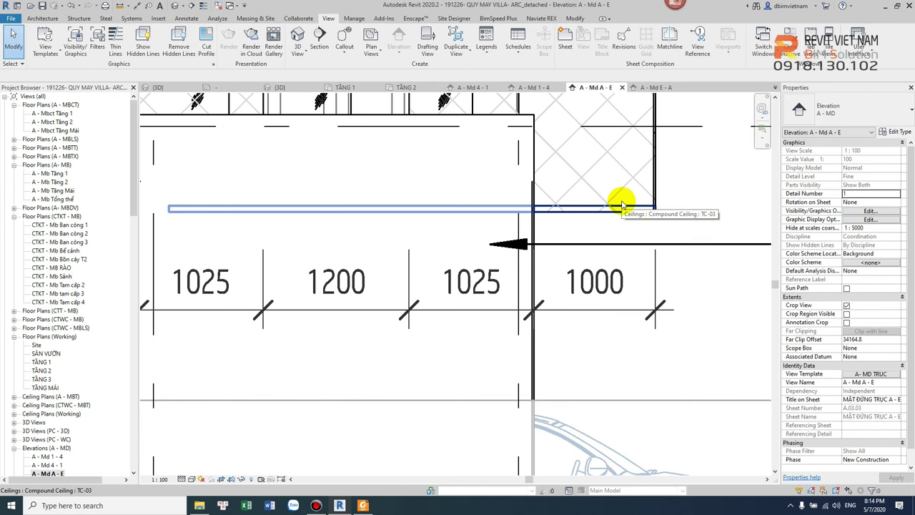
scroll(615, 193, down, 3)
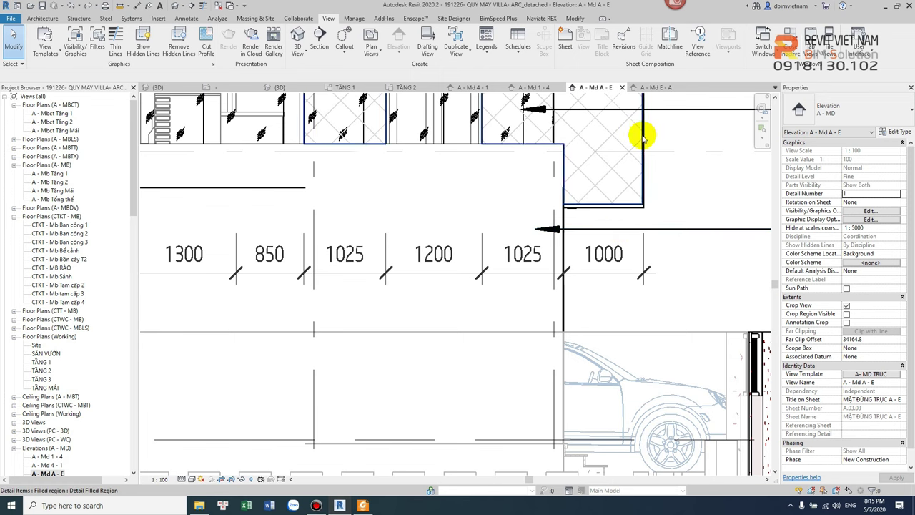
Sketch a rectangular outline with detail lines (DL) below the 1200 dimension segment.
scroll(474, 364, down, 2)
scroll(473, 340, down, 2)
scroll(473, 339, up, 2)
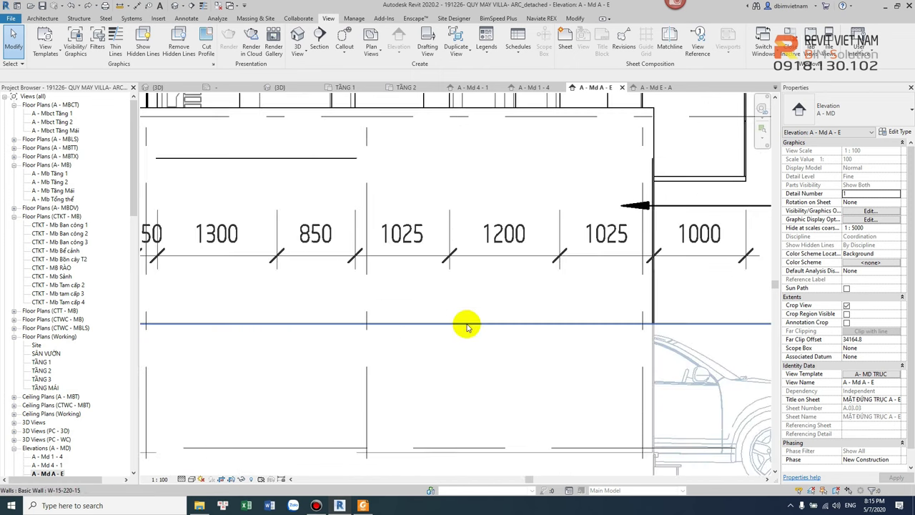
middle_drag(462, 276, 458, 243)
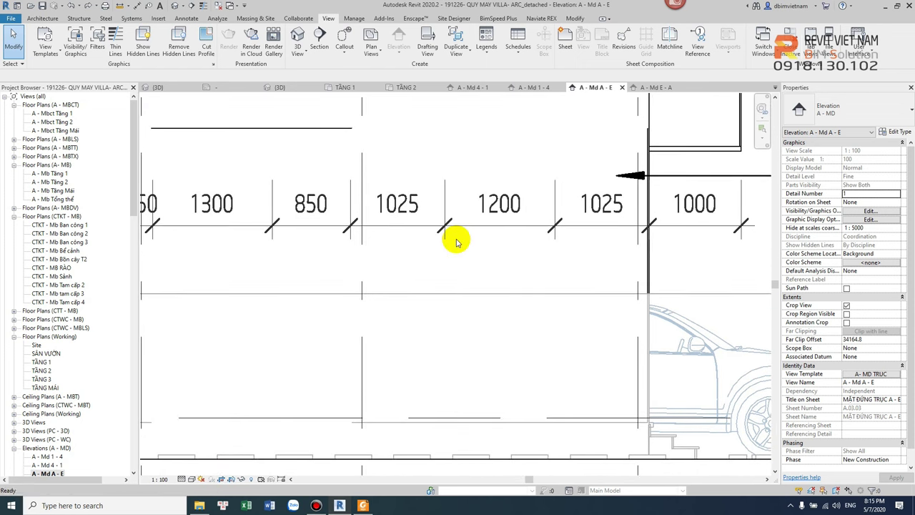
key(d)
key(l)
click(408, 255)
scroll(509, 260, up, 2)
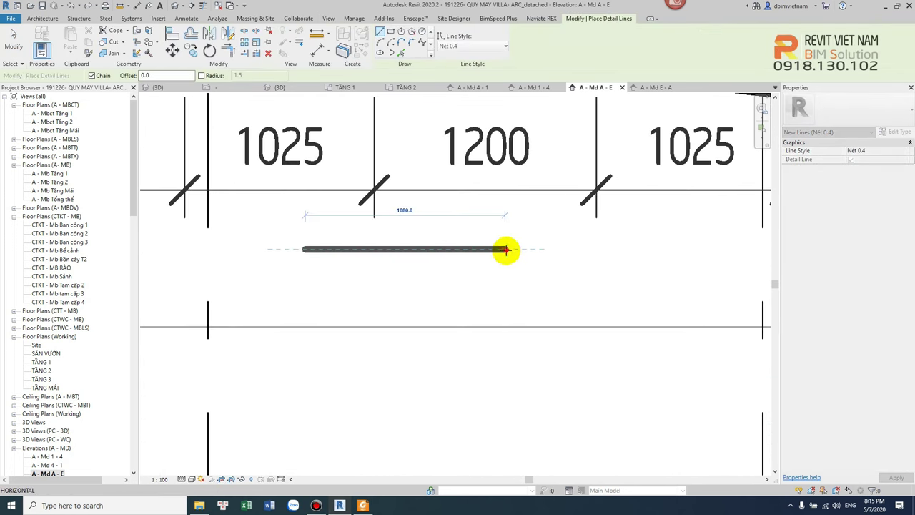
click(505, 249)
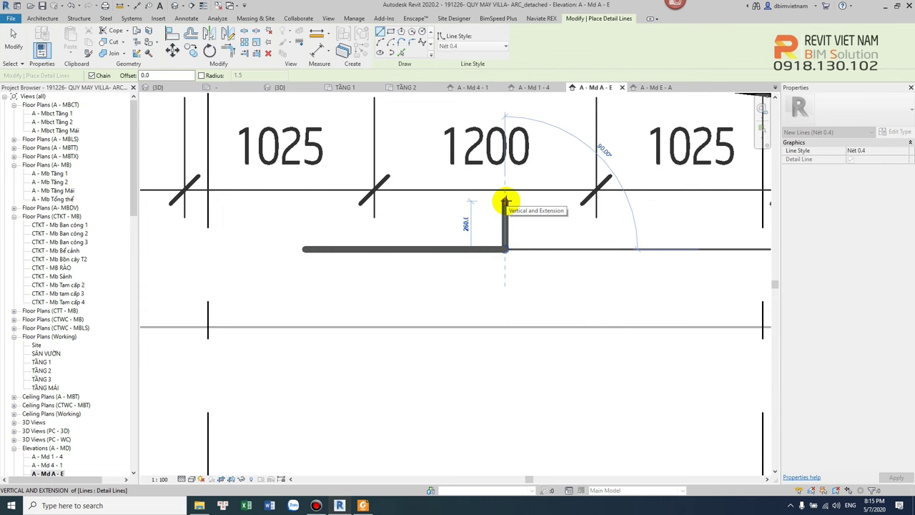
key(Escape)
click(505, 250)
click(504, 206)
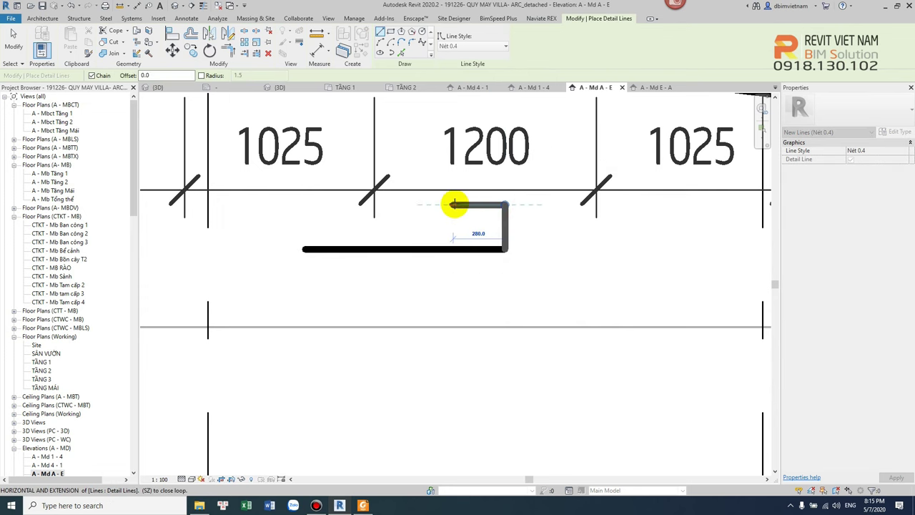
click(453, 205)
click(453, 273)
key(Escape)
key(Escape)
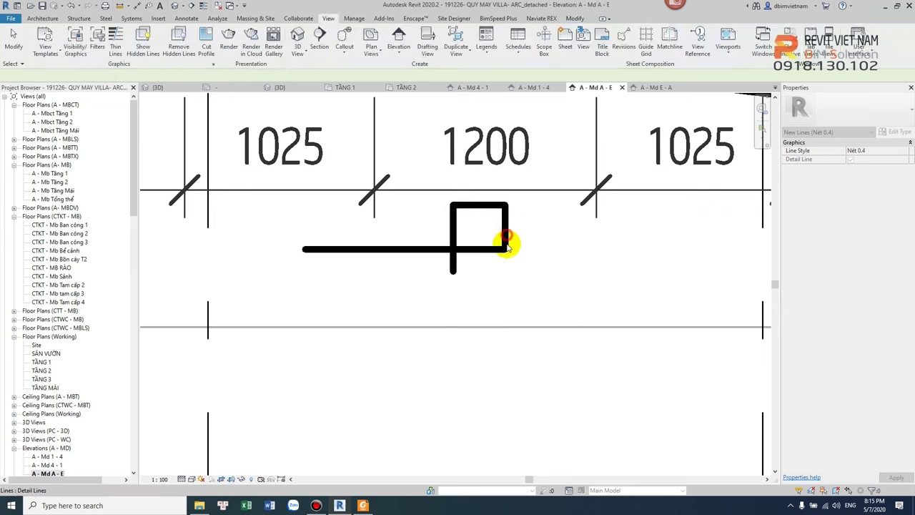
Extend the rectangle's right side down and delete the extra long base line.
click(505, 244)
mouse_move(505, 250)
mouse_down()
mouse_move(503, 272)
mouse_move(477, 271)
mouse_up()
key(Escape)
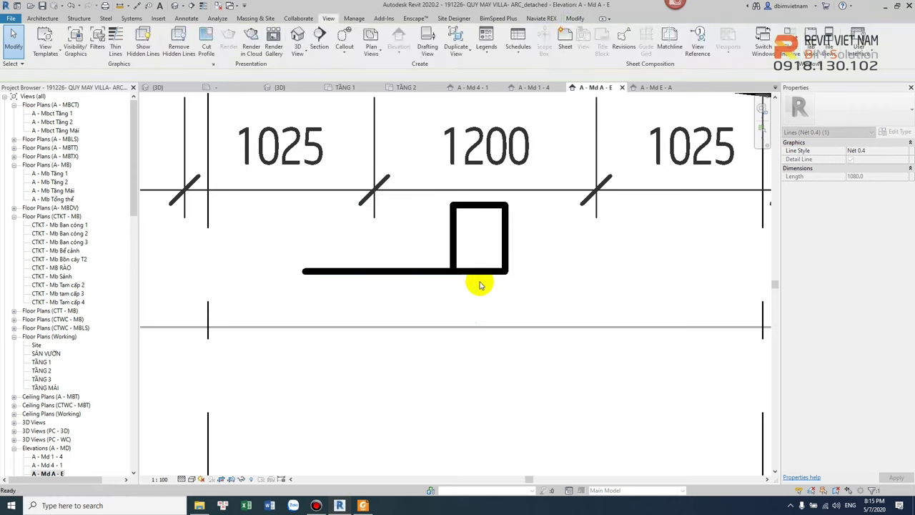
key(Escape)
click(472, 271)
key(Delete)
scroll(481, 288, up, 1)
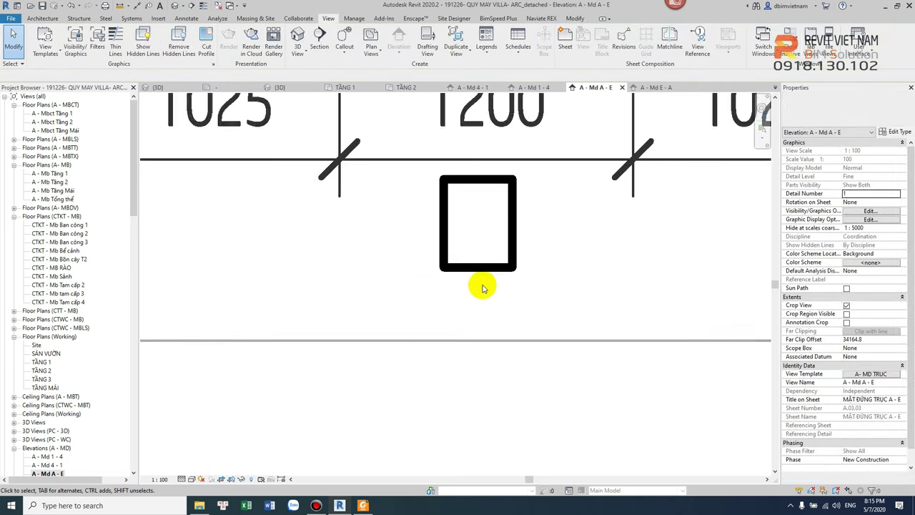
scroll(482, 288, up, 1)
Draw a small notch at the rectangle's bottom-right corner.
key(d)
key(l)
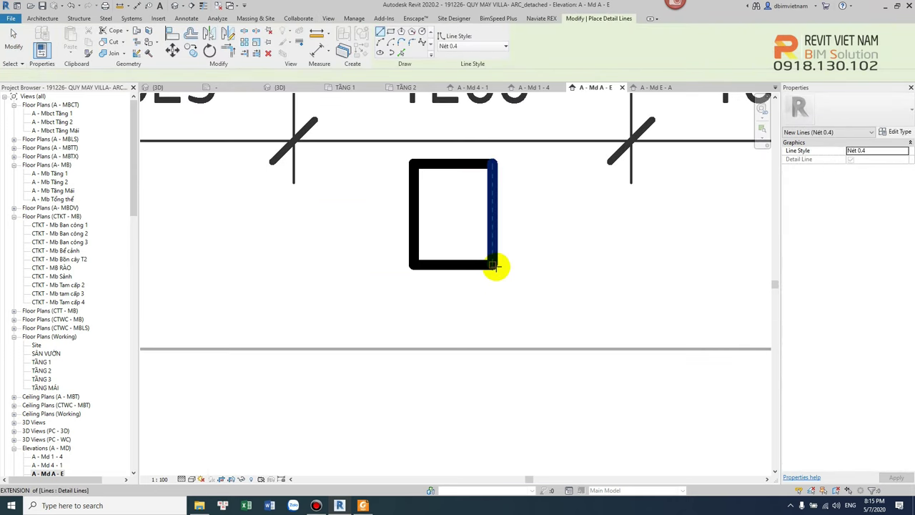
click(493, 281)
click(468, 281)
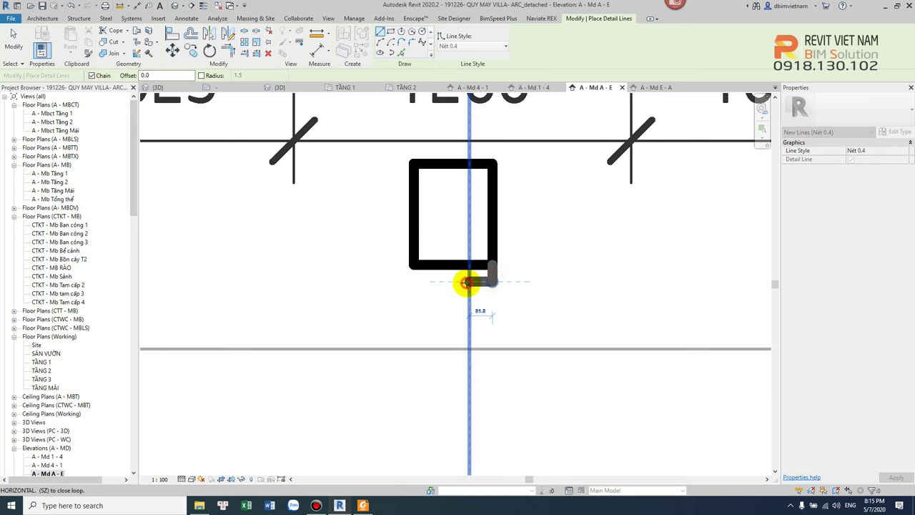
click(466, 269)
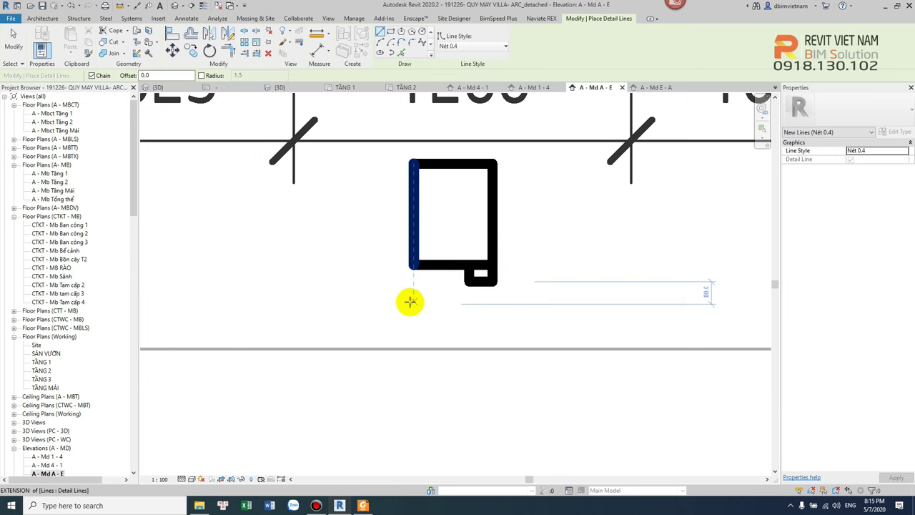
Draw two parallel 760-long horizontal lines extending left from the rectangle and select them.
middle_drag(409, 301, 486, 312)
click(488, 277)
click(273, 276)
key(Escape)
click(490, 251)
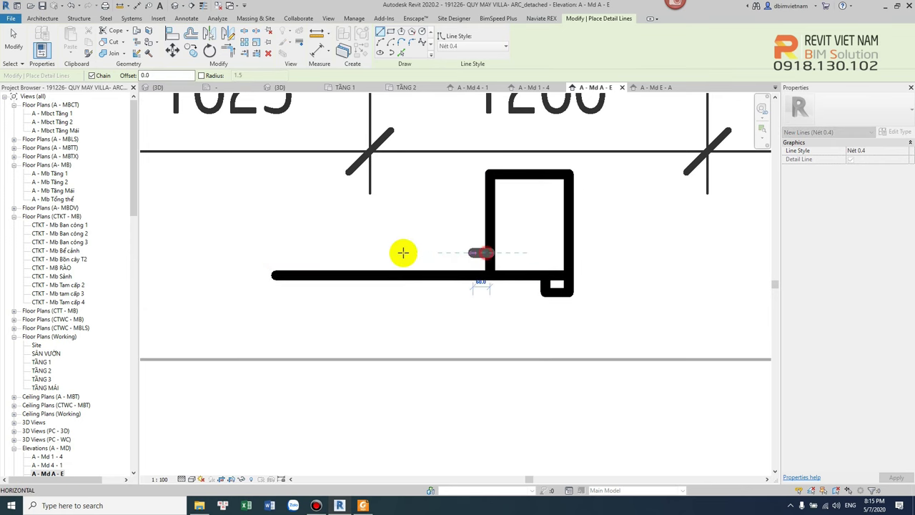
click(273, 252)
key(Escape)
key(Escape)
click(462, 254)
ctrl+click(453, 276)
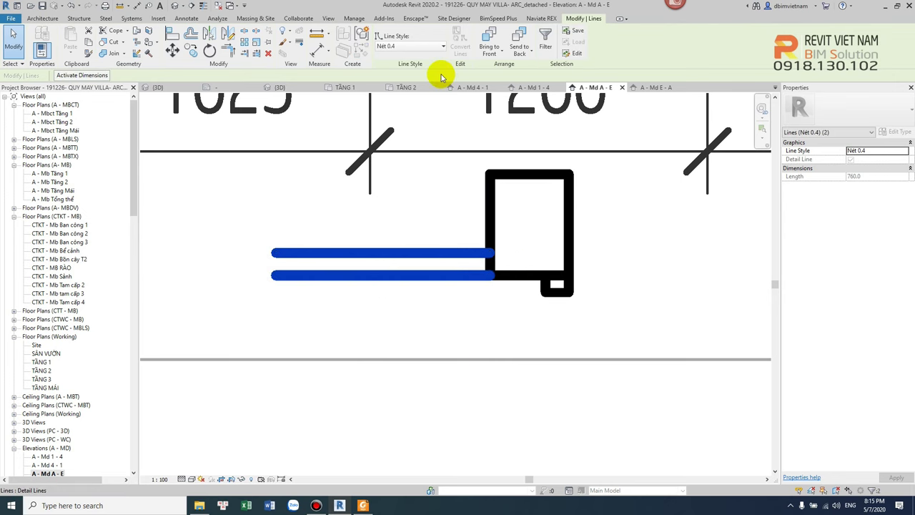
Apply the n-0.3 line style to the two left lines and delete both notch segments.
click(408, 47)
click(382, 118)
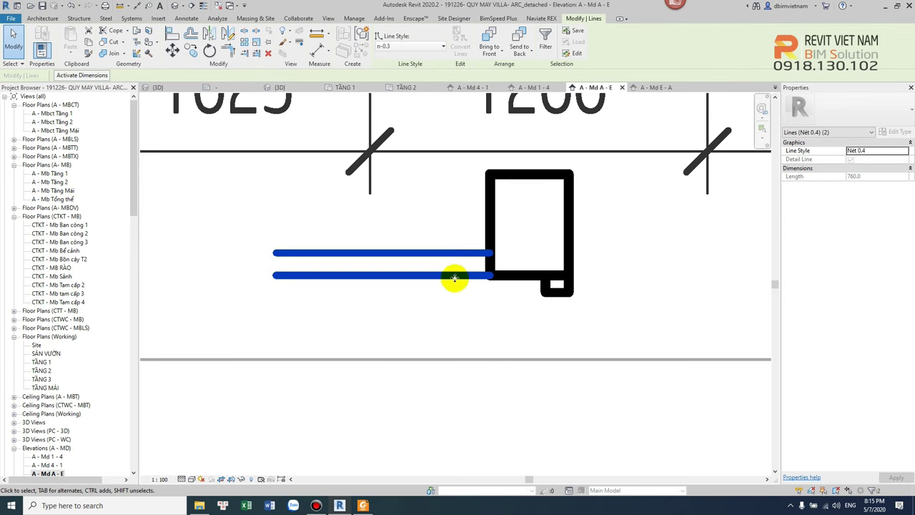
click(500, 259)
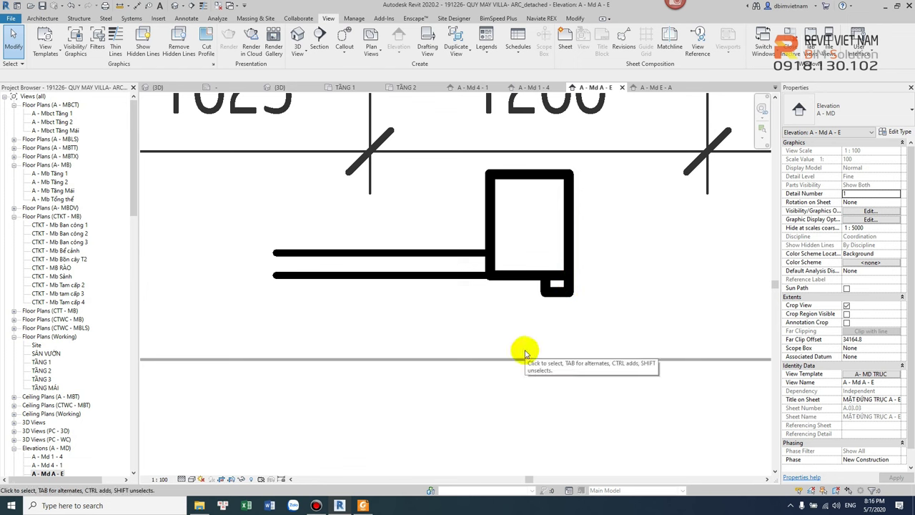
click(547, 294)
key(Delete)
click(561, 293)
key(Delete)
Lower and stretch the pair of lines down to the rectangle's base.
click(465, 273)
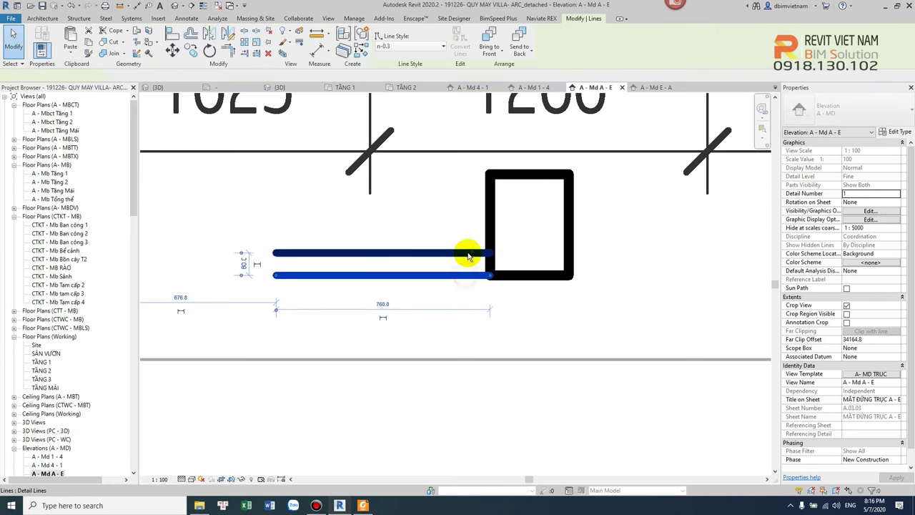
ctrl+click(471, 266)
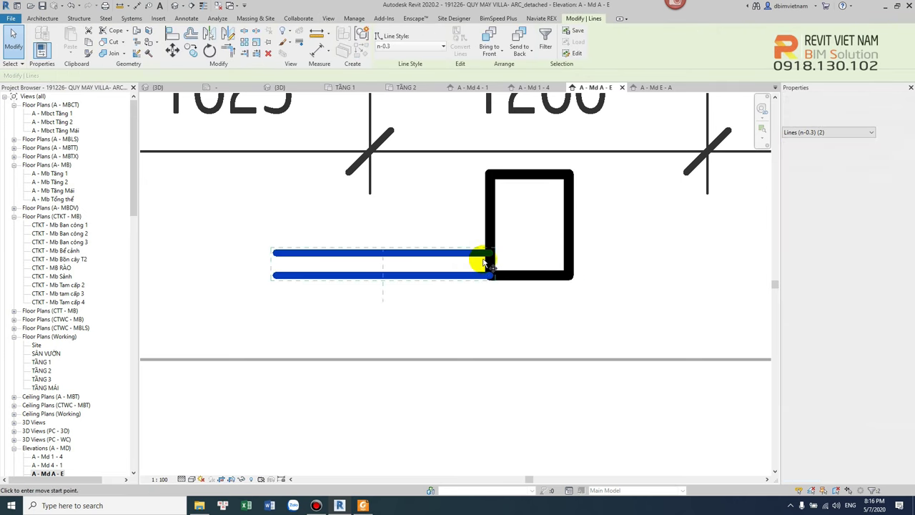
drag(471, 267, 499, 284)
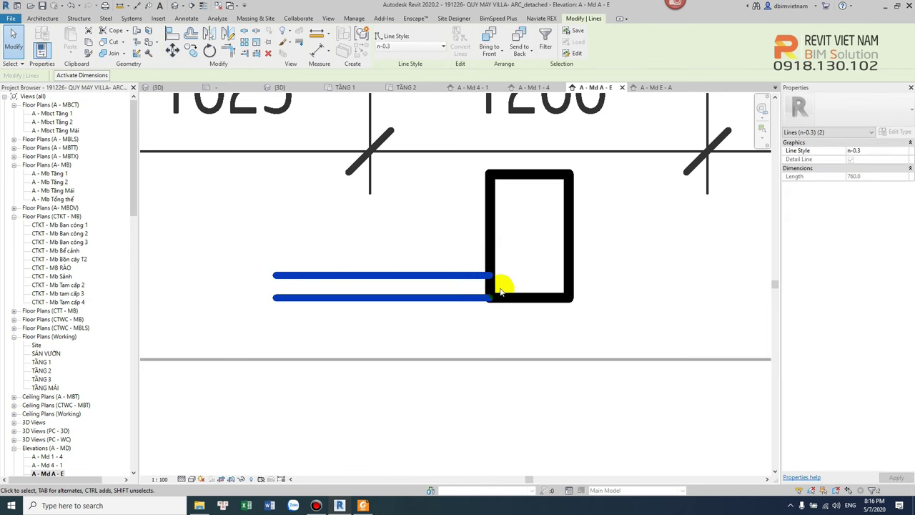
key(ctrl+z)
click(501, 276)
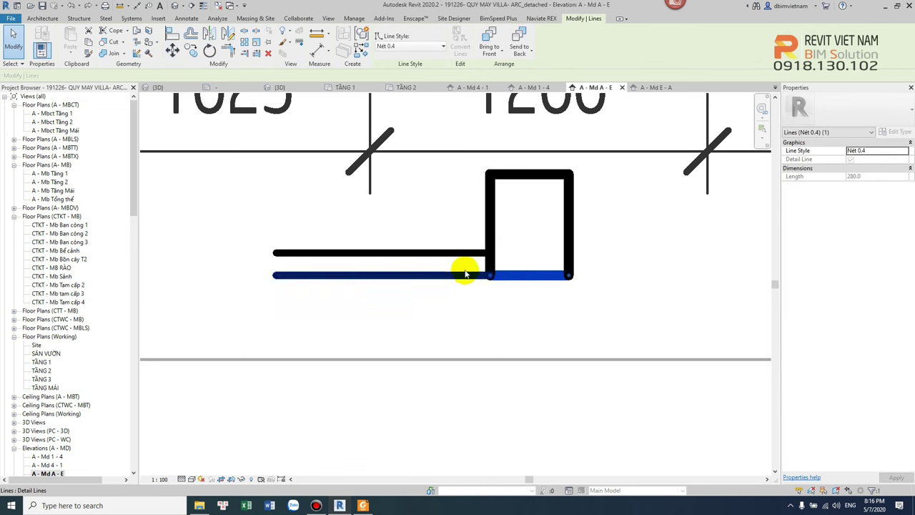
mouse_move(463, 257)
mouse_down()
mouse_move(457, 296)
mouse_move(562, 296)
mouse_up()
click(464, 275)
key(Escape)
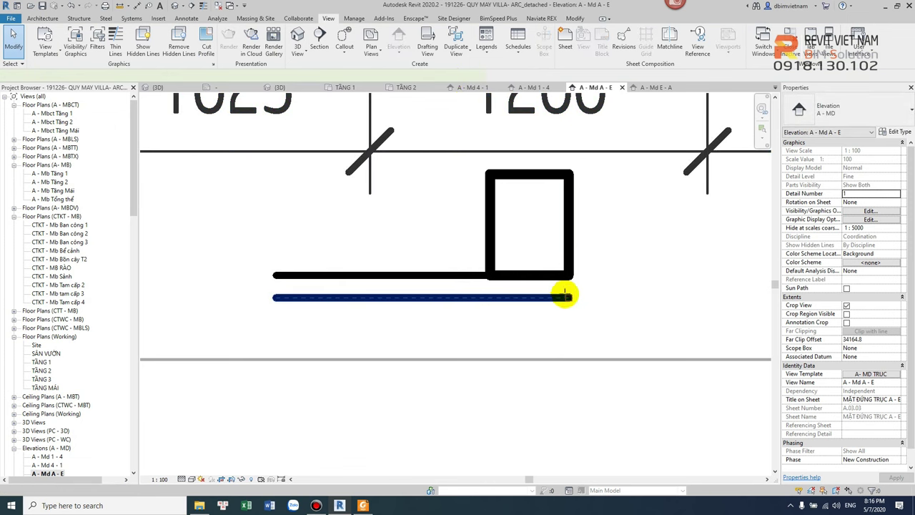
Draw a vertical detail line closing the bar's right end up to the rectangle.
key(d)
key(l)
click(569, 275)
click(569, 296)
key(Escape)
key(Escape)
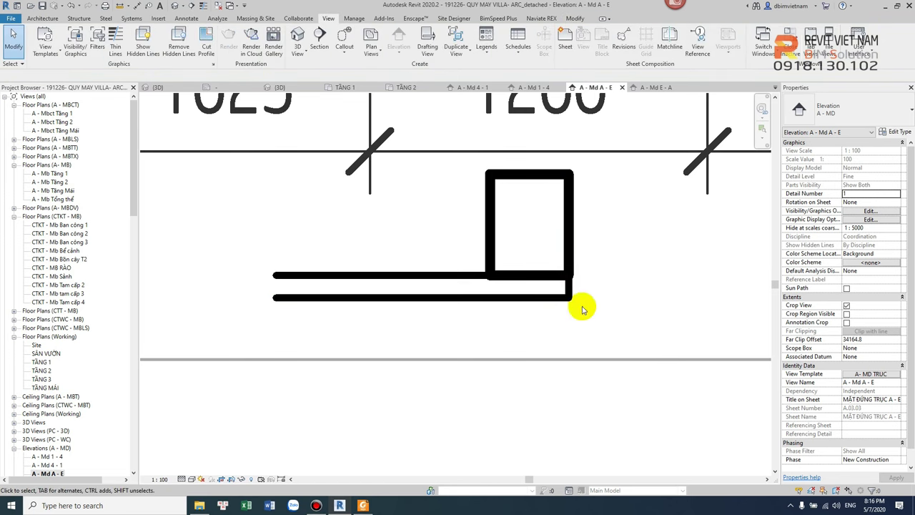
Draw a vertical detail line closing the bar's left end.
click(436, 275)
key(Escape)
key(d)
key(l)
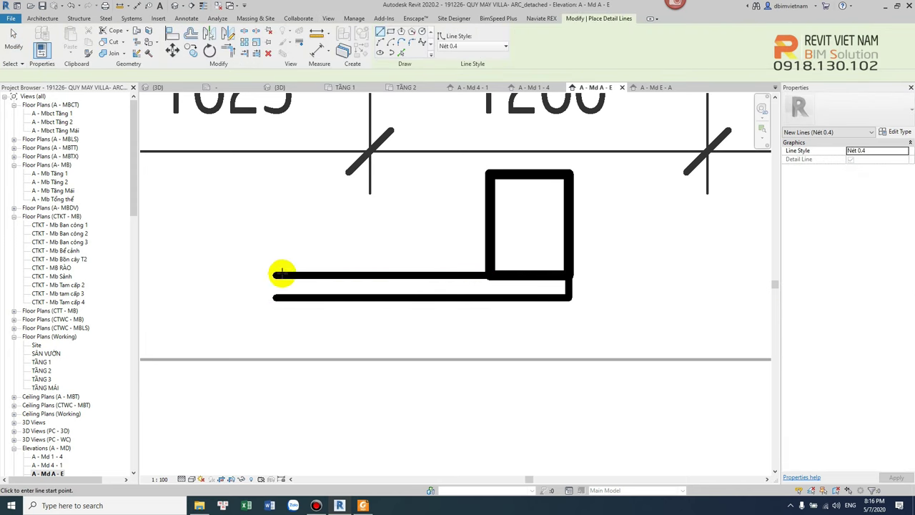
click(276, 274)
click(275, 297)
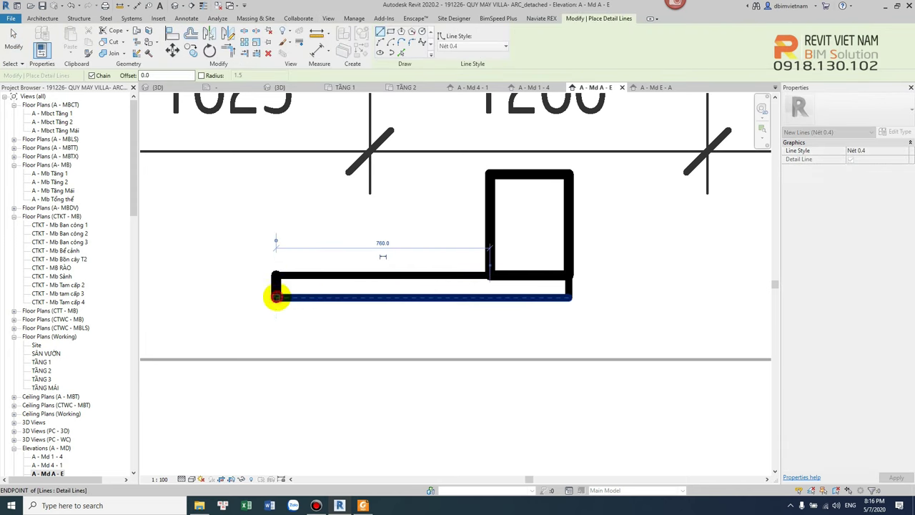
End the Detail Line command, leaving the bar under the rectangle closed at both ends.
key(Escape)
key(Escape)
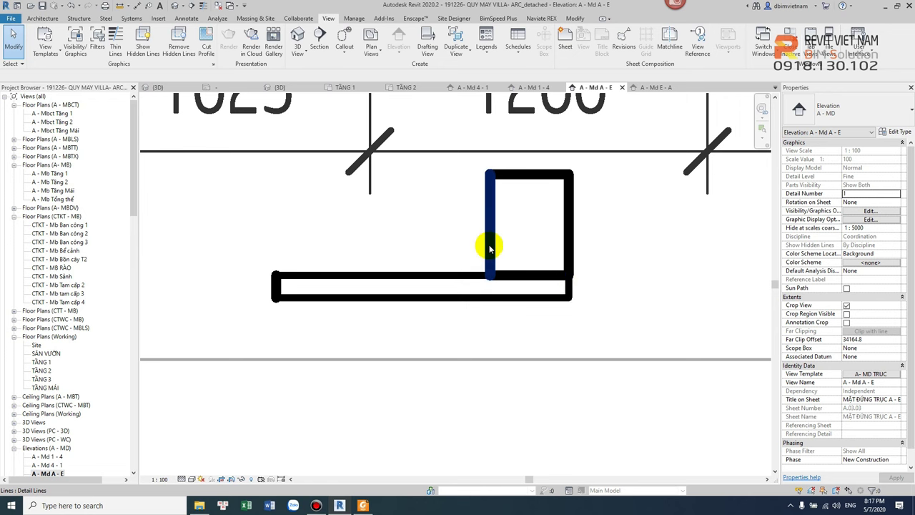
Draw a new top and bottom for the bar from the rectangle's left side to the left end.
key(d)
key(l)
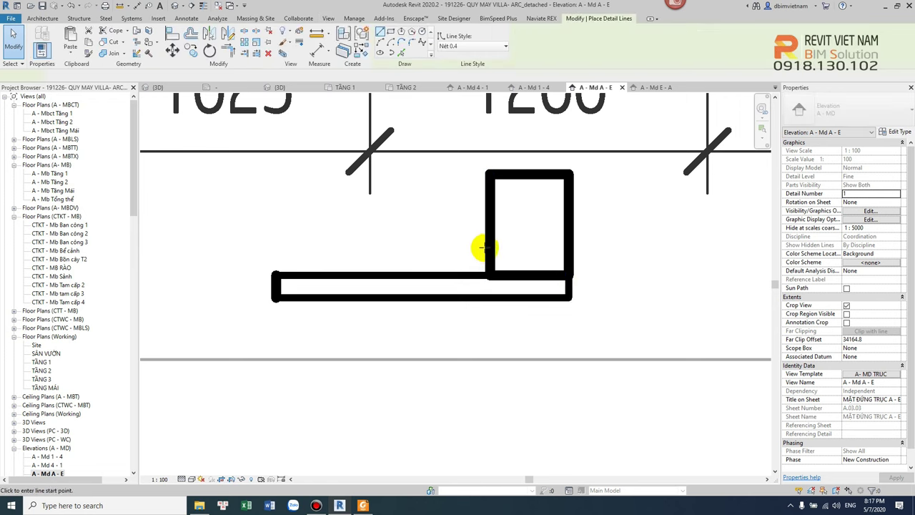
click(489, 248)
click(274, 249)
key(Escape)
click(489, 275)
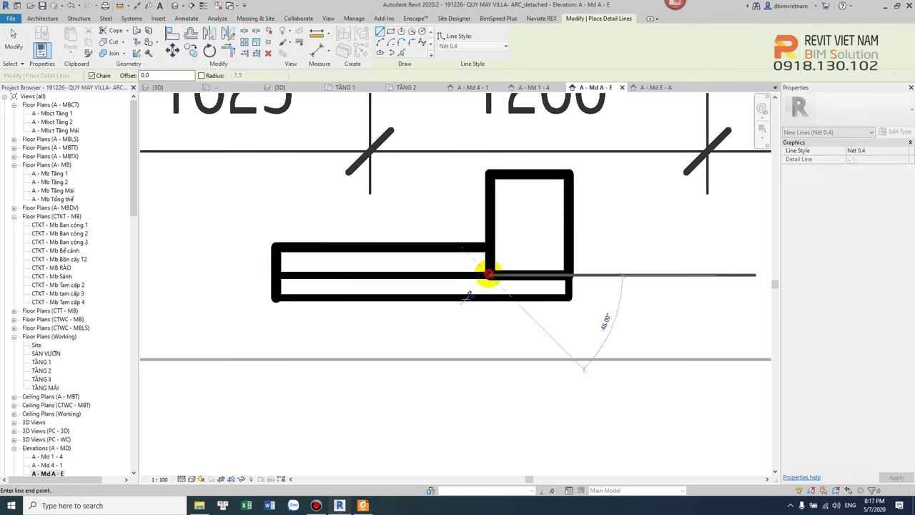
click(274, 275)
key(Escape)
key(Escape)
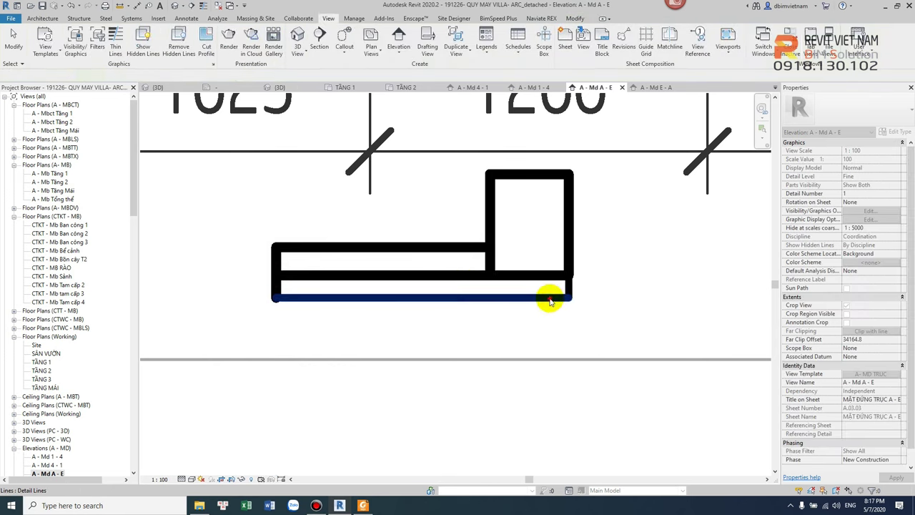
Delete the old bottom line and the leftover stubs of the bar.
click(547, 298)
key(Delete)
click(567, 288)
key(Delete)
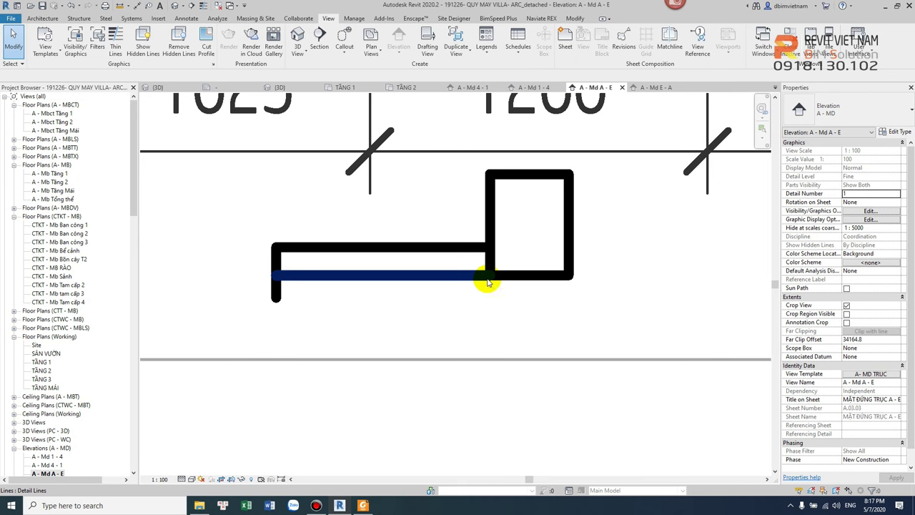
click(277, 286)
click(378, 259)
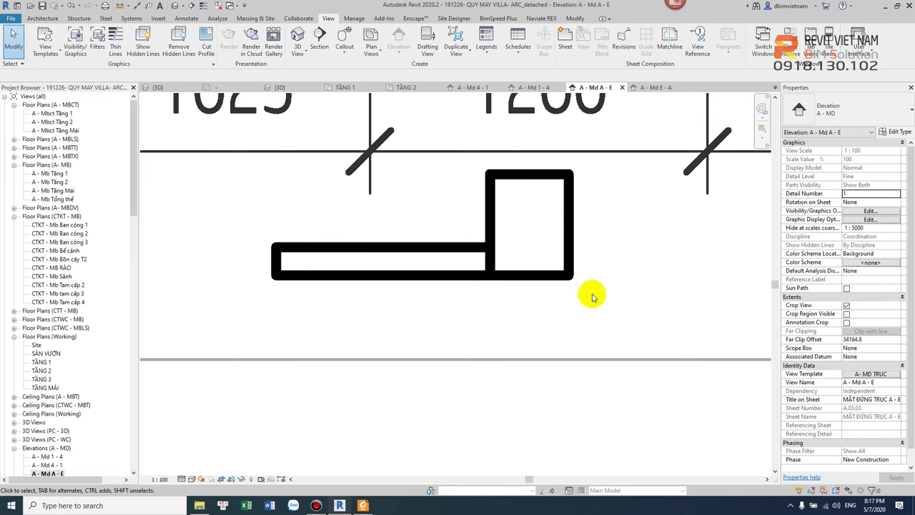
Draw a small square notch of detail lines under the rectangle's bottom-right corner.
key(r)
key(h)
key(d)
key(l)
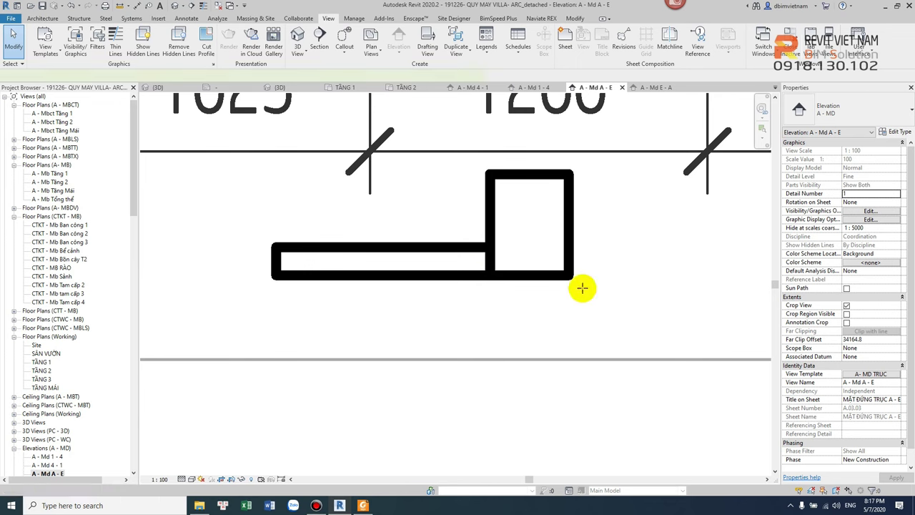
click(568, 275)
click(568, 295)
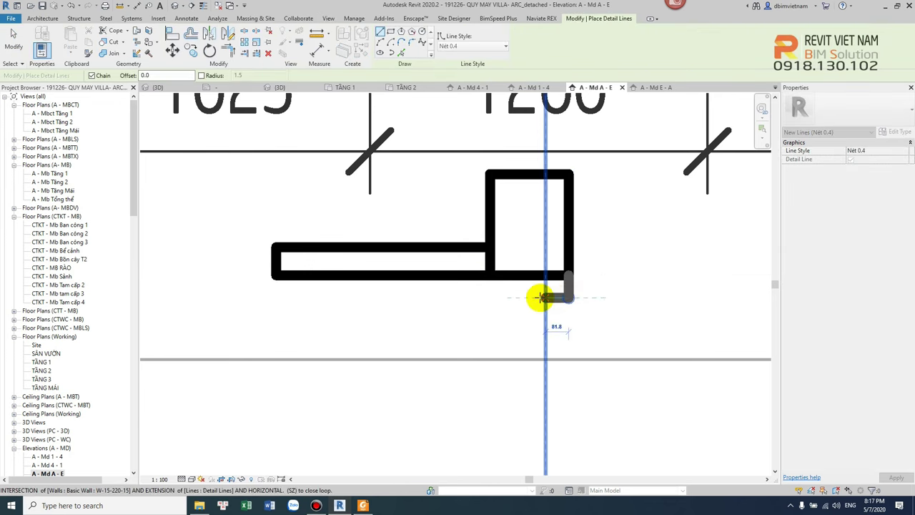
click(539, 295)
click(540, 275)
key(Escape)
key(Escape)
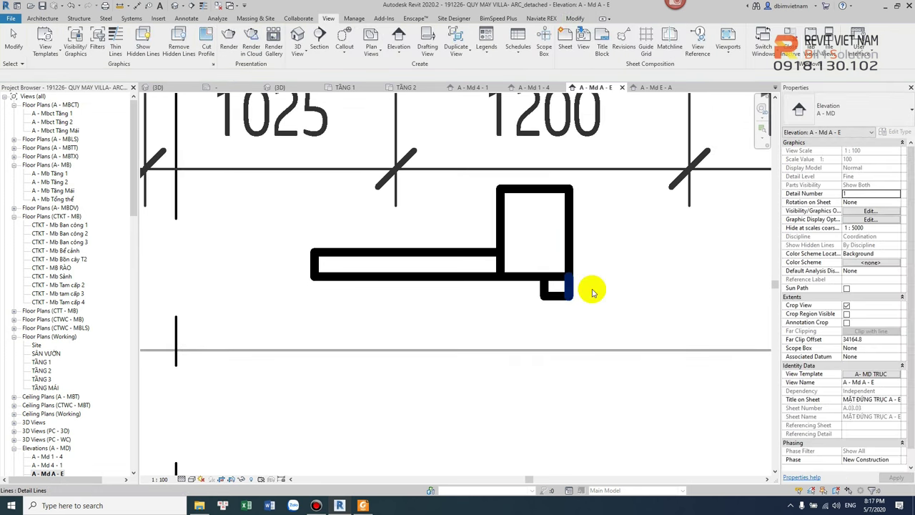
scroll(543, 290, down, 2)
scroll(450, 264, up, 2)
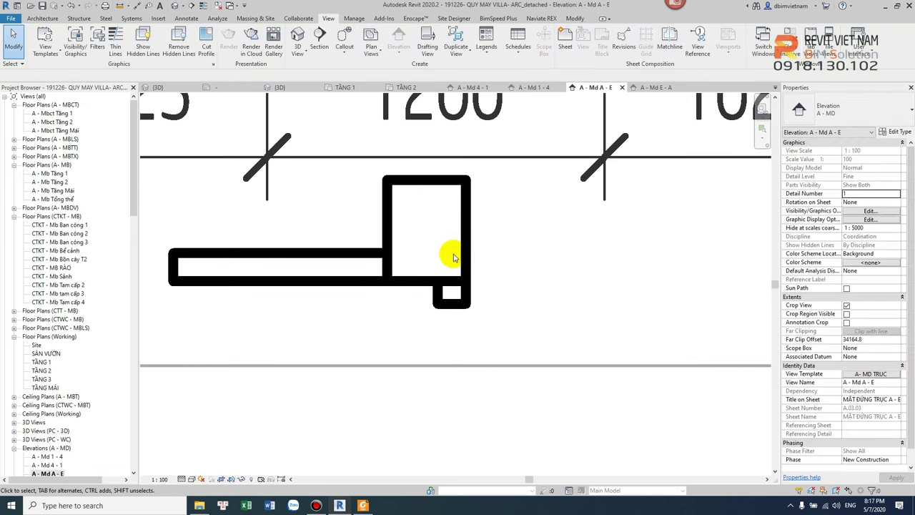